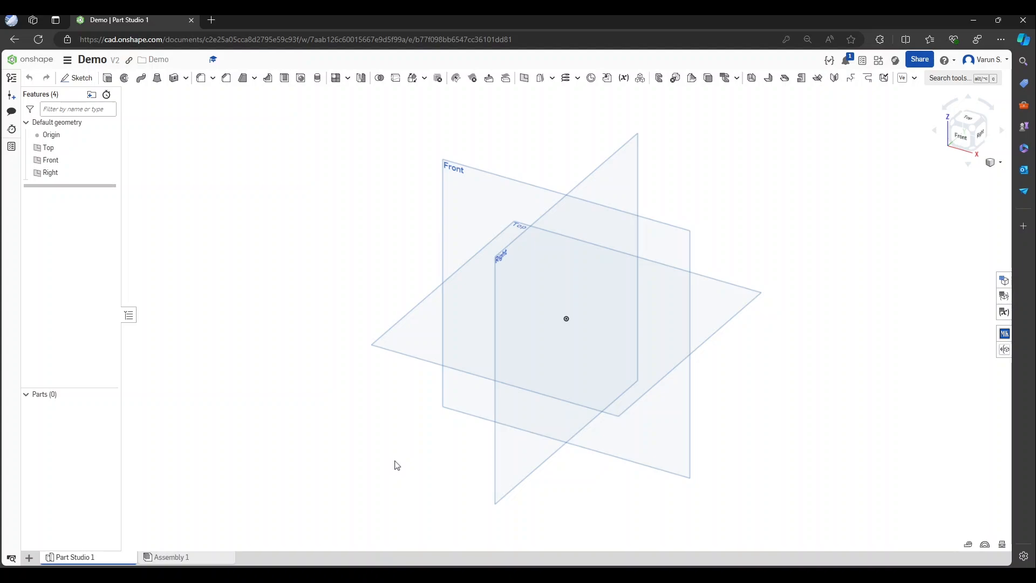
Switch to Assembly 1 and view the library categories offered by the Insert Tool, closing it when done
{"action": "left_click", "coordinate": [186, 556]}
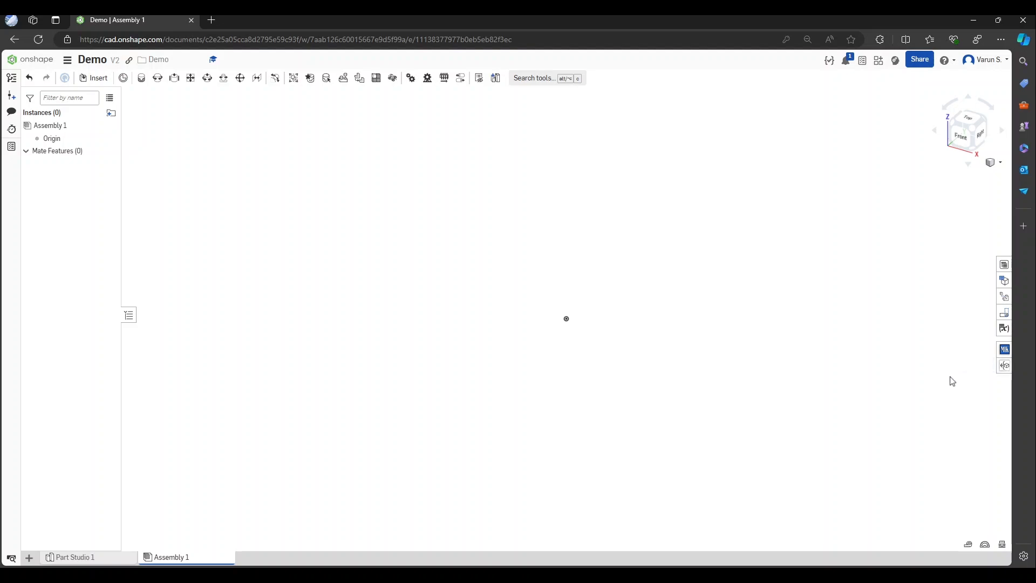
{"action": "left_click", "coordinate": [1004, 367]}
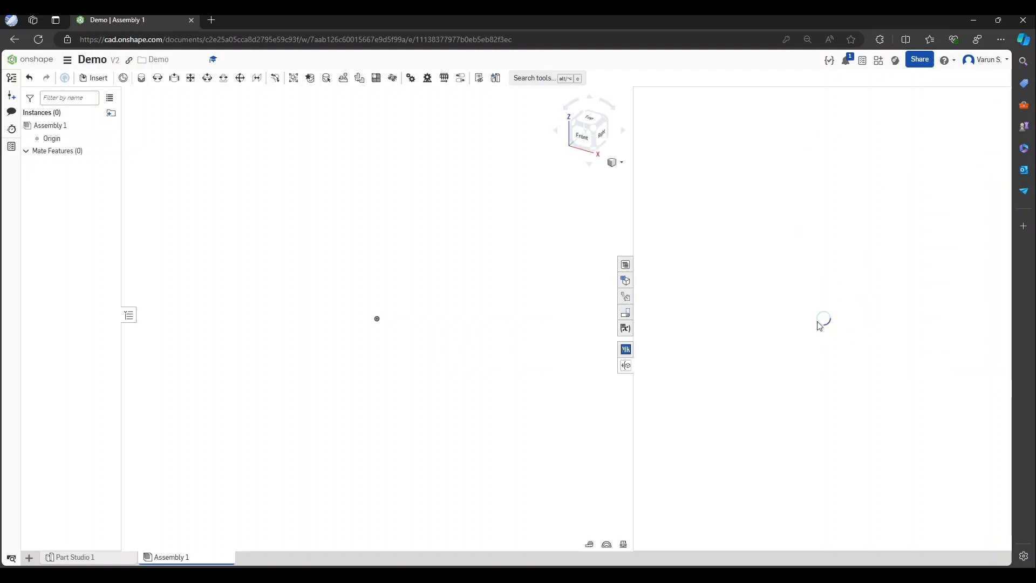
{"action": "left_click", "coordinate": [626, 365]}
{"action": "left_click", "coordinate": [1005, 365]}
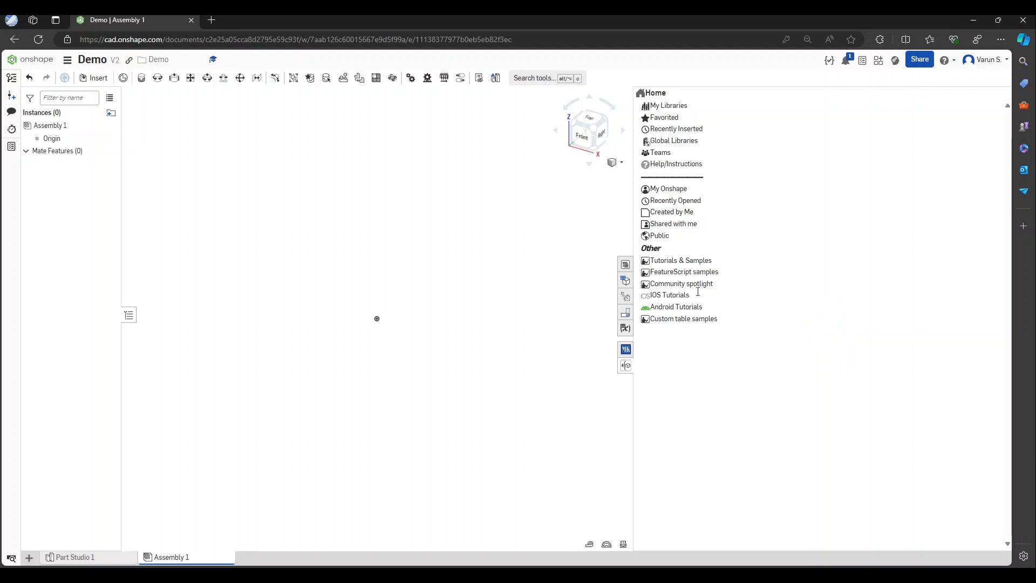
{"action": "left_click", "coordinate": [626, 365]}
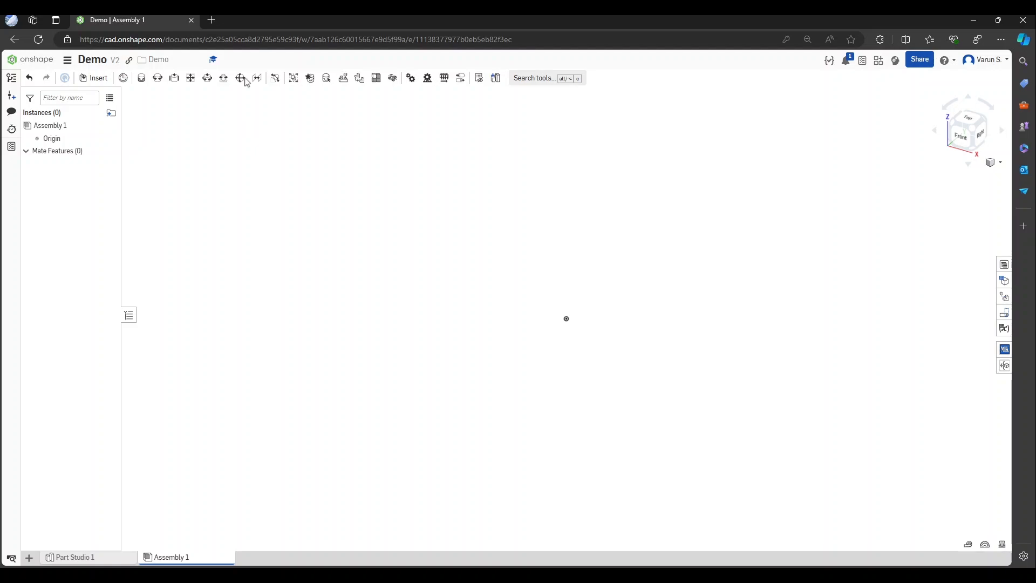
Search the web for "ftc parts library" in a new browser tab and open the Introduction to the FTC Parts Library article, closing the search results
{"action": "left_click", "coordinate": [212, 20]}
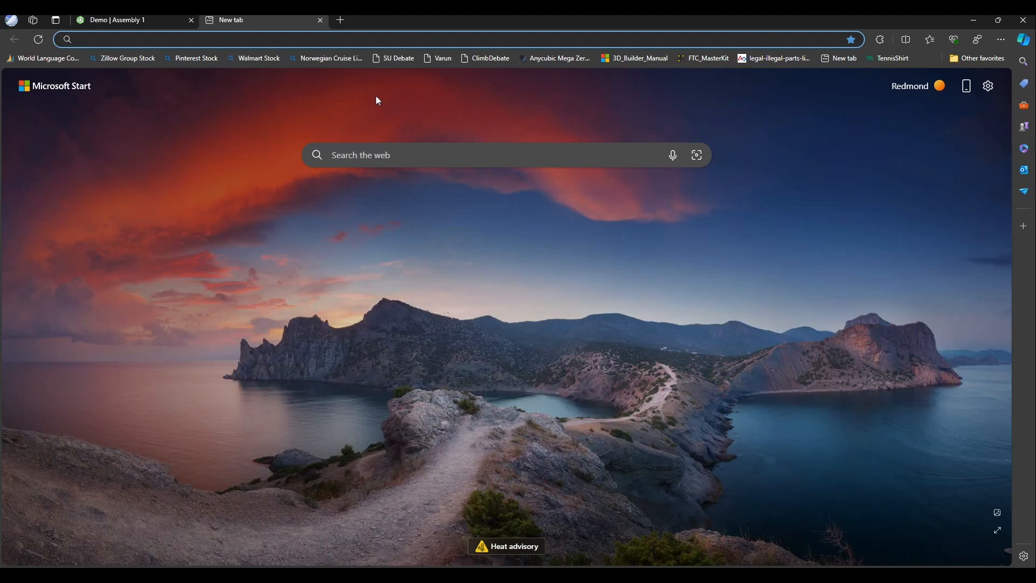
{"action": "type", "text": "ft"}
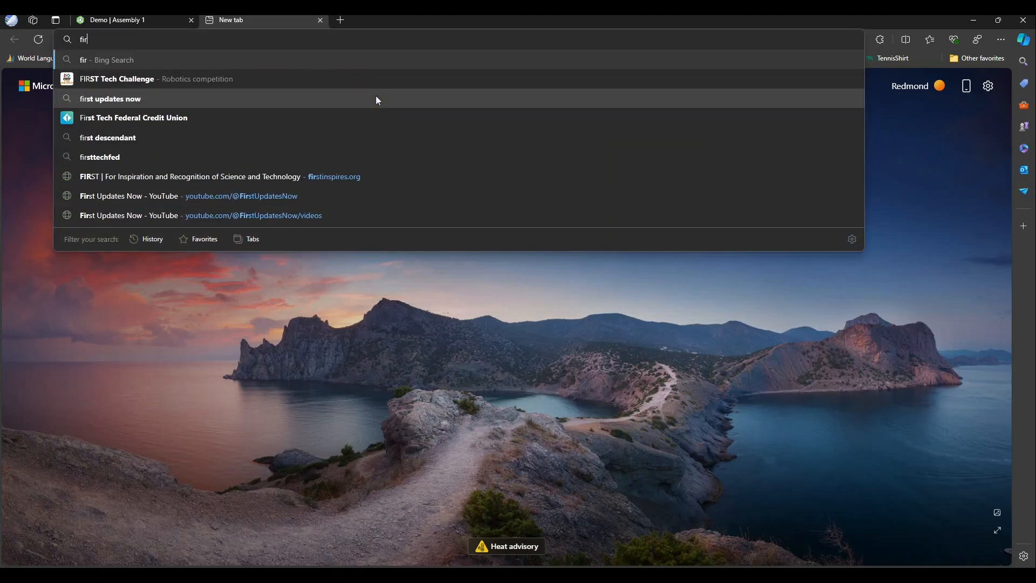
{"action": "type", "text": "c parts "}
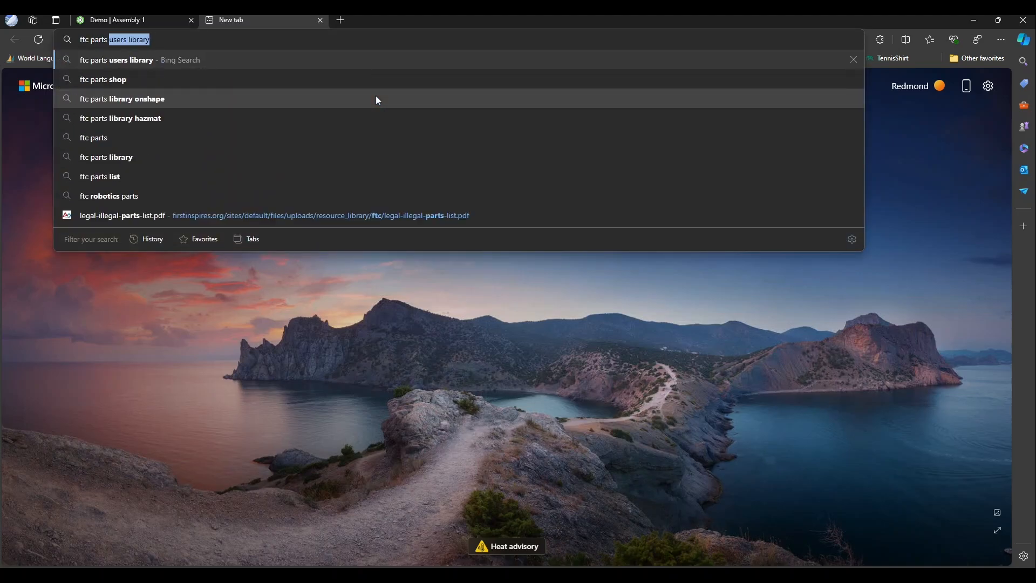
{"action": "type", "text": "library"}
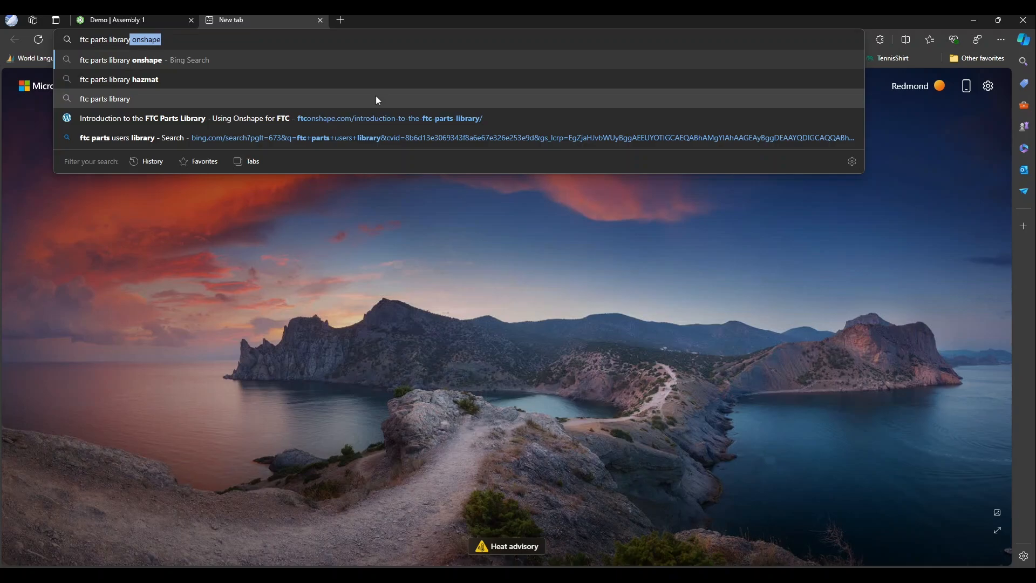
{"action": "key", "text": "Delete"}
{"action": "key", "text": "Return"}
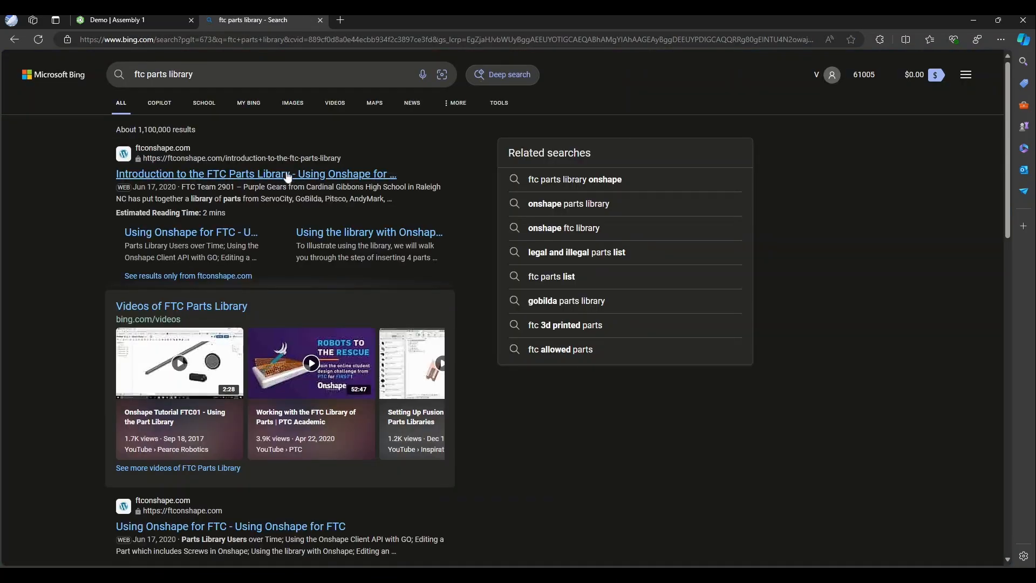
{"action": "left_click", "coordinate": [312, 175]}
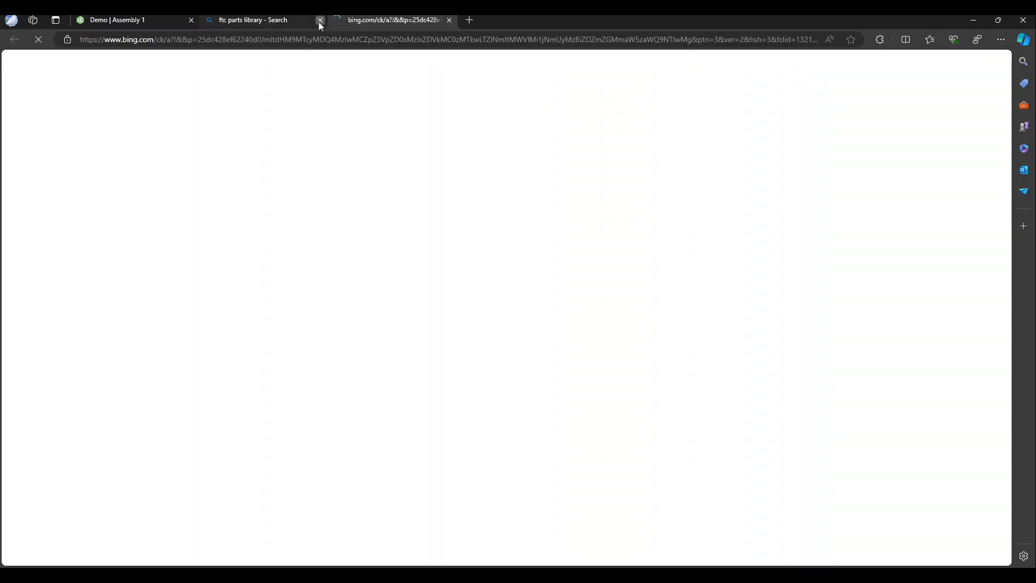
{"action": "left_click", "coordinate": [320, 20]}
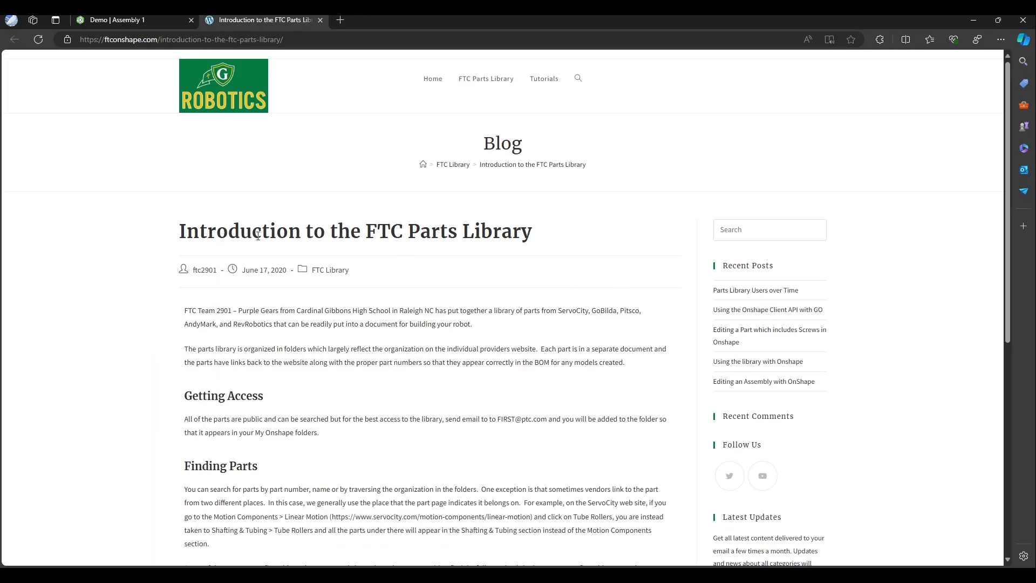
Read the FTC Parts Library article, especially the Getting Access section with the contact e-mail, and close the page
{"action": "scroll", "coordinate": [463, 282], "scroll_direction": "down", "scroll_amount": 3}
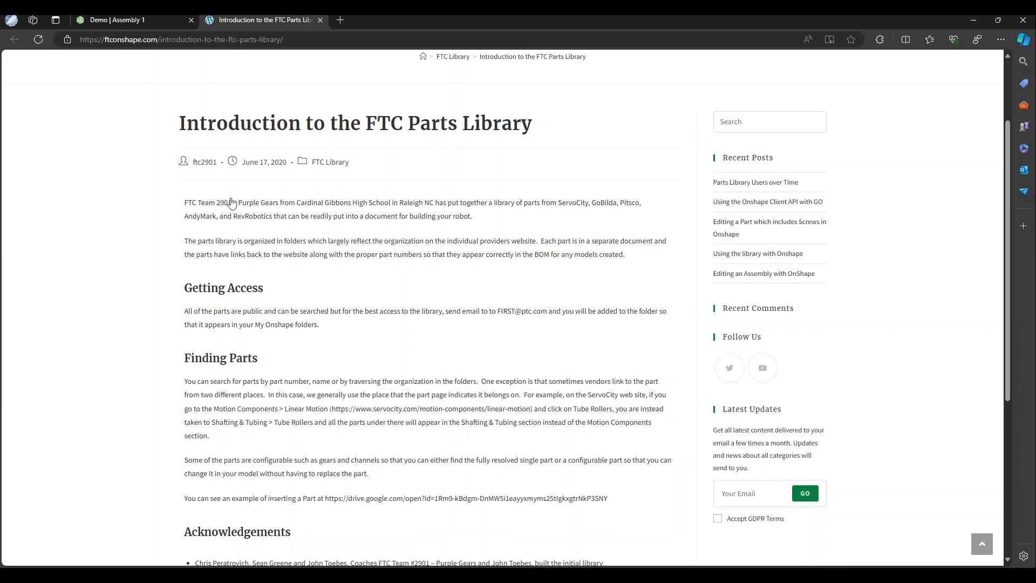
{"action": "scroll", "coordinate": [295, 273], "scroll_direction": "down", "scroll_amount": 1}
{"action": "scroll", "coordinate": [303, 275], "scroll_direction": "down", "scroll_amount": 2}
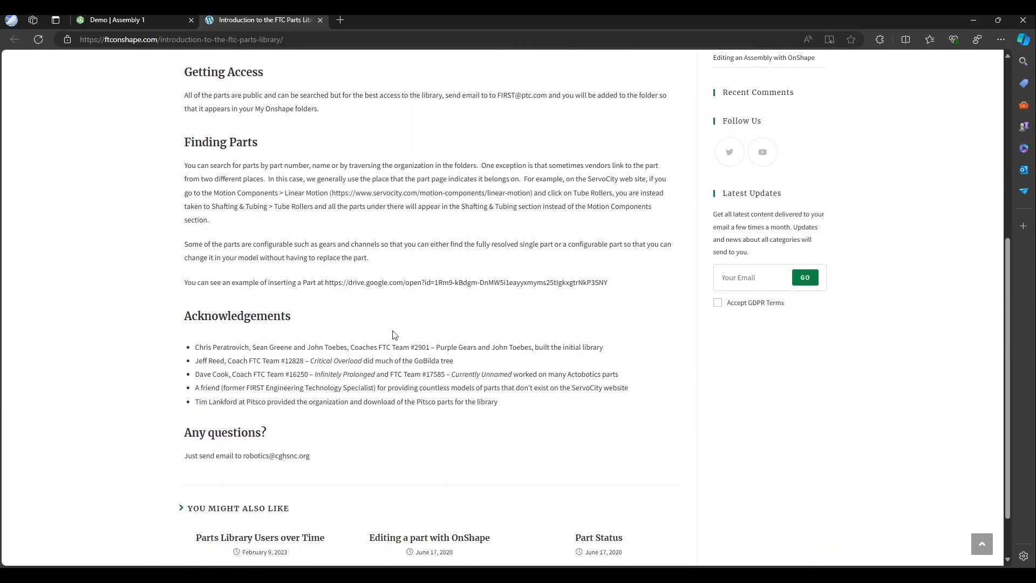
{"action": "scroll", "coordinate": [409, 344], "scroll_direction": "down", "scroll_amount": 1}
{"action": "scroll", "coordinate": [395, 348], "scroll_direction": "up", "scroll_amount": 6}
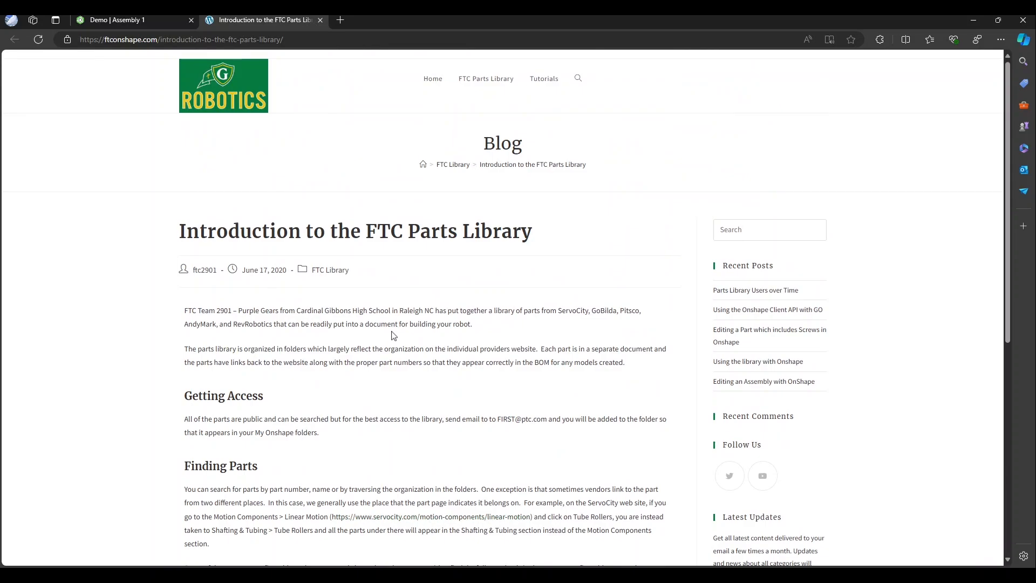
{"action": "scroll", "coordinate": [446, 331], "scroll_direction": "down", "scroll_amount": 6}
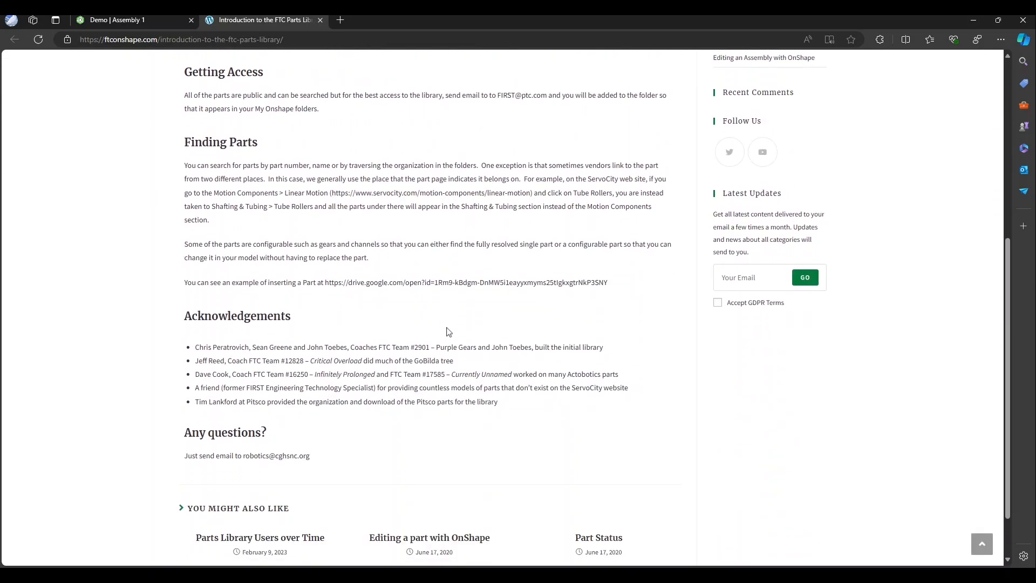
{"action": "scroll", "coordinate": [347, 394], "scroll_direction": "up", "scroll_amount": 6}
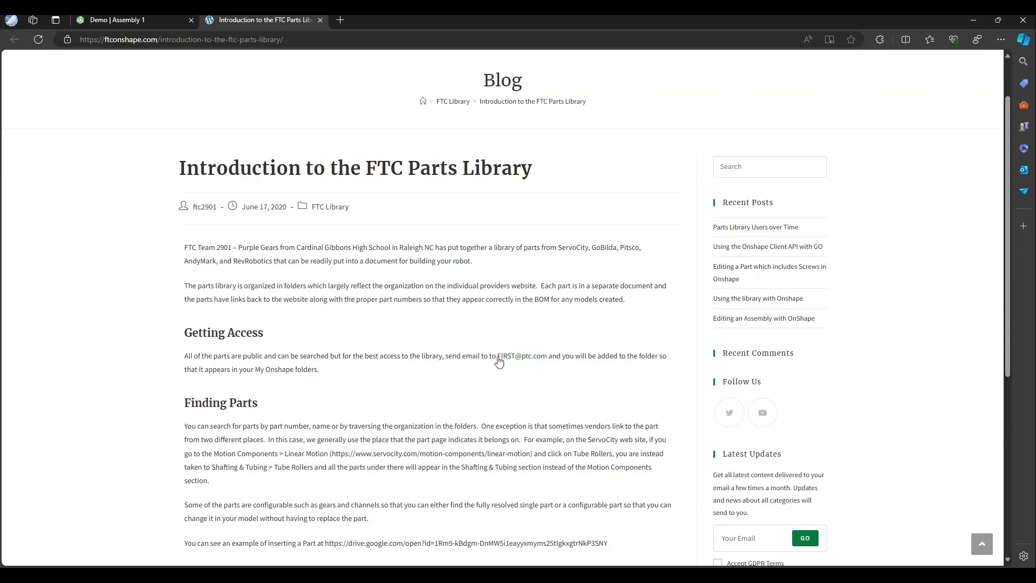
{"action": "left_click_drag", "start_coordinate": [497, 357], "coordinate": [549, 359]}
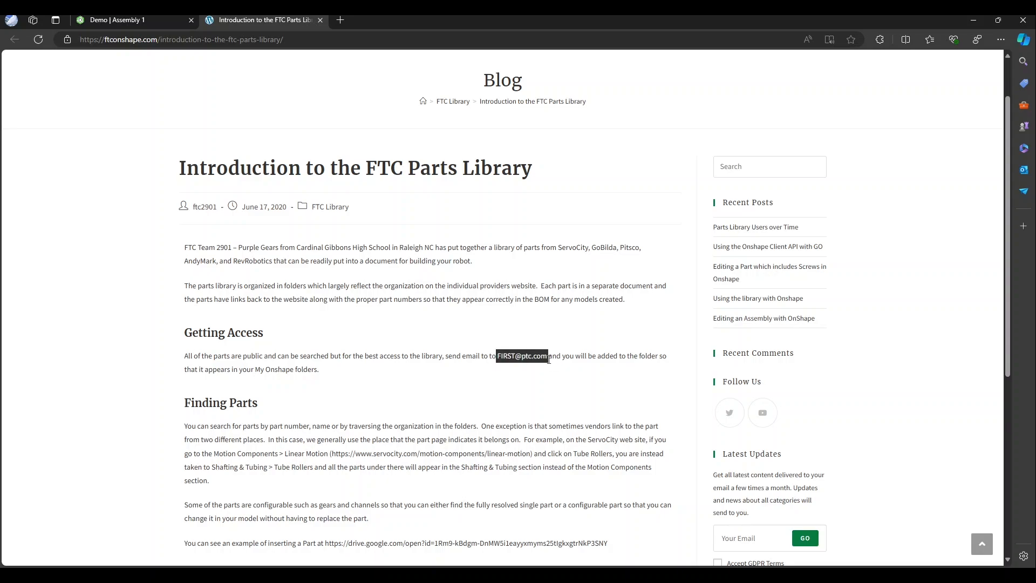
{"action": "left_click", "coordinate": [588, 361]}
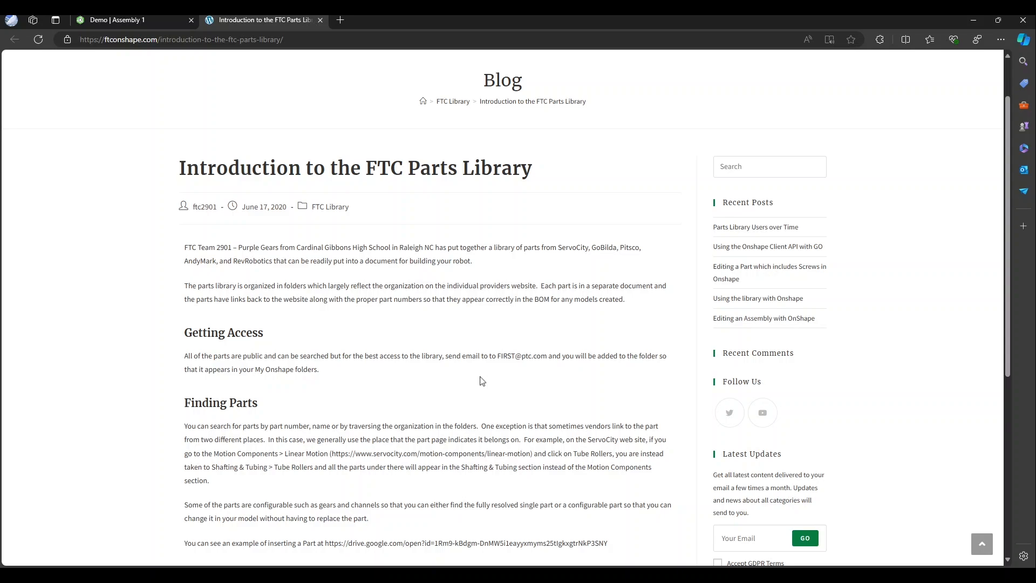
{"action": "key", "text": "ctrl+w"}
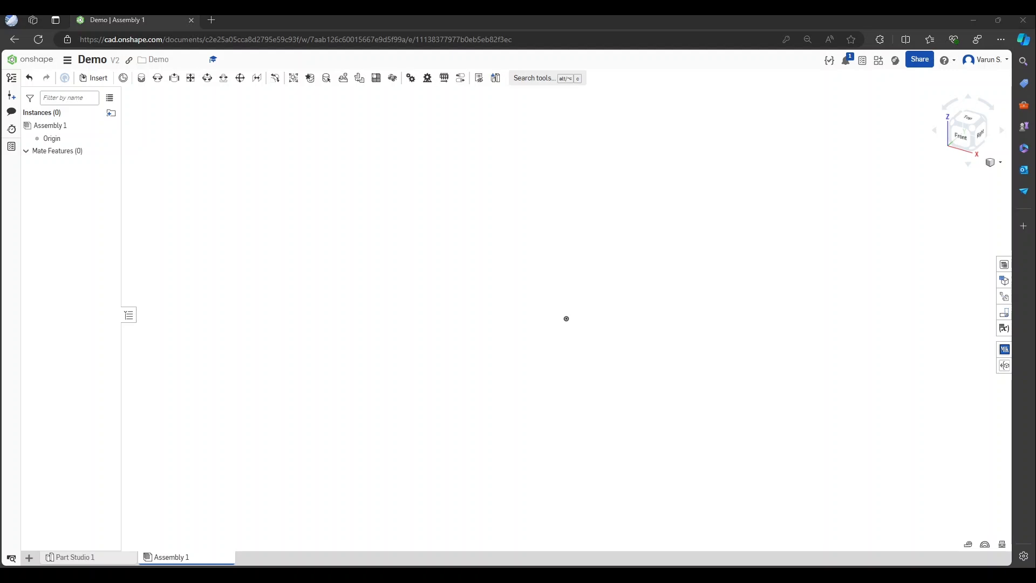
Browse the Insert Tool's Global Libraries down to the goBILDA library's folders, and close the tool
{"action": "left_click", "coordinate": [821, 231]}
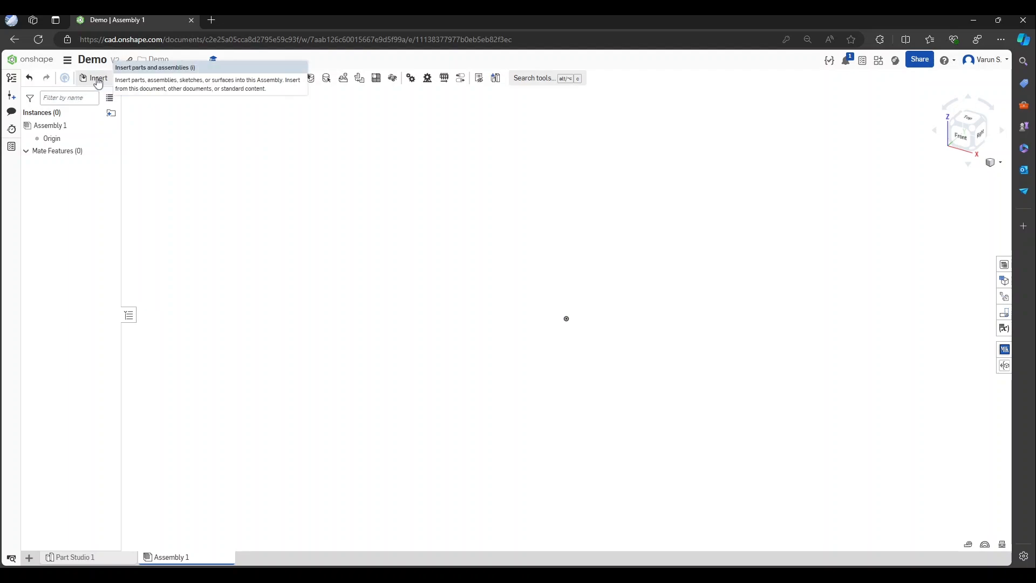
{"action": "left_click", "coordinate": [1004, 367]}
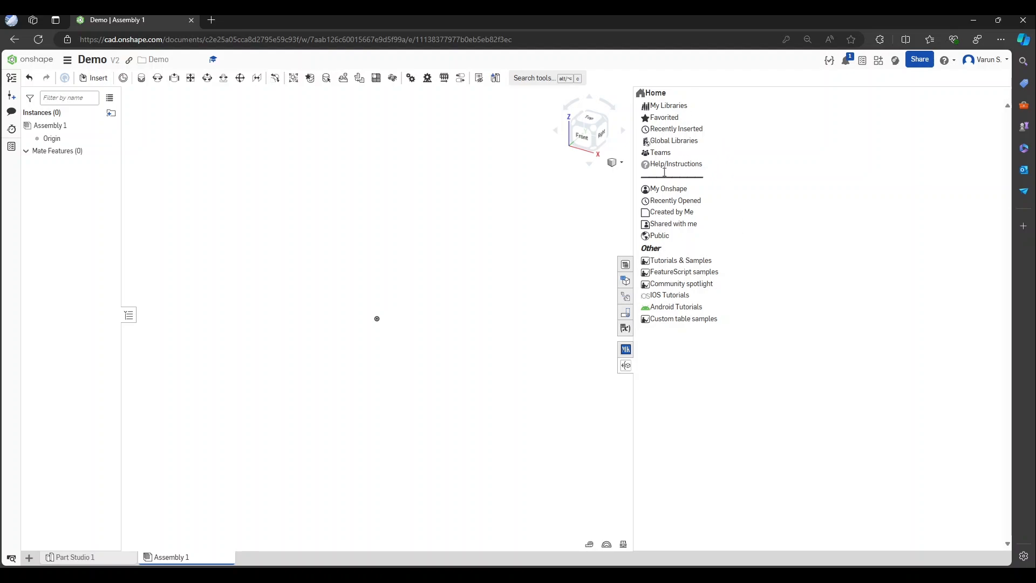
{"action": "left_click", "coordinate": [668, 141]}
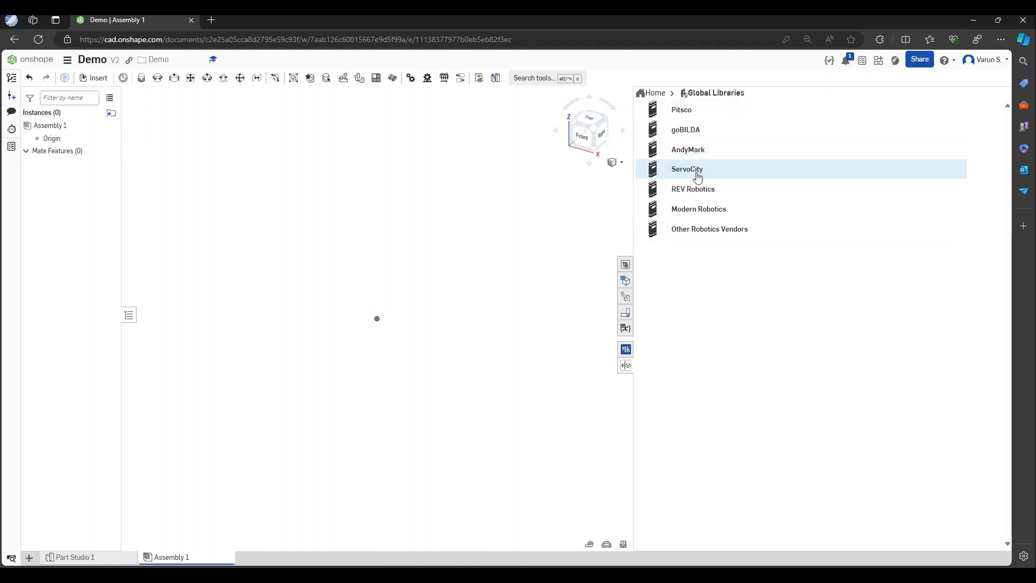
{"action": "left_click", "coordinate": [695, 130]}
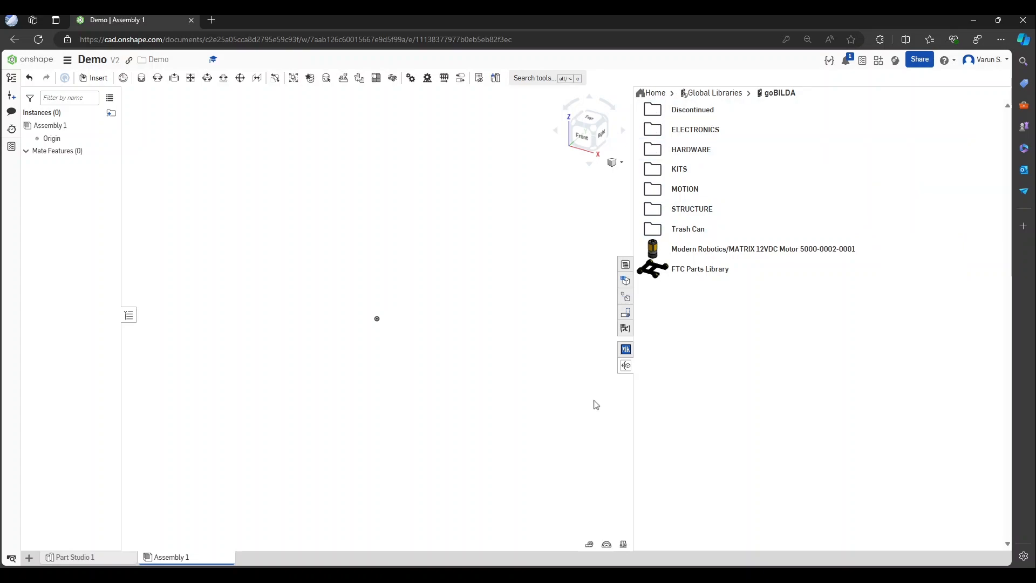
{"action": "left_click", "coordinate": [626, 365]}
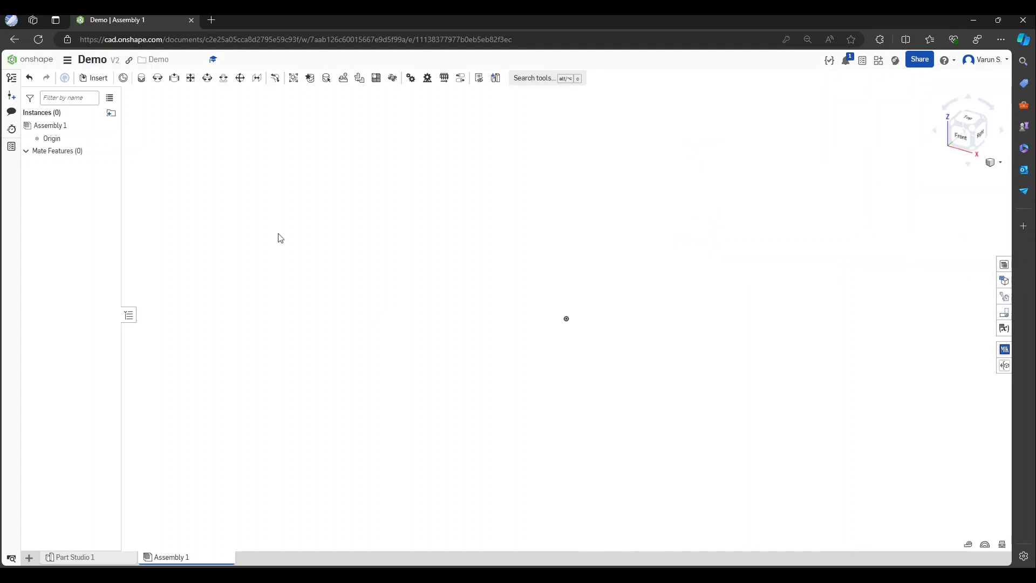
Start inserting parts into the assembly and open the FTC Robotics Parts Users team among the other documents
{"action": "left_click", "coordinate": [99, 81]}
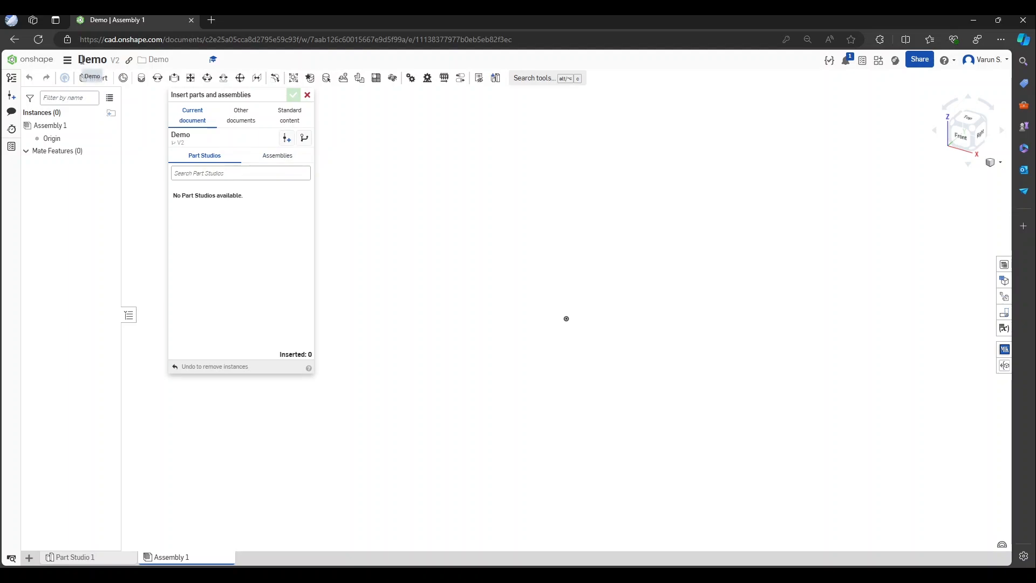
{"action": "left_click", "coordinate": [278, 157]}
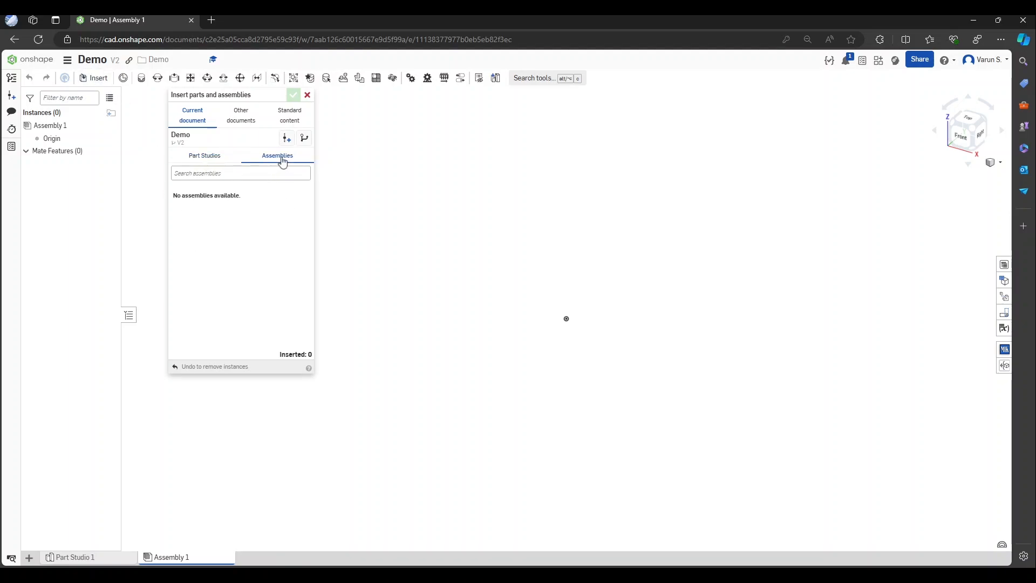
{"action": "left_click", "coordinate": [218, 158]}
{"action": "left_click", "coordinate": [282, 158]}
{"action": "left_click", "coordinate": [222, 157]}
{"action": "left_click", "coordinate": [253, 115]}
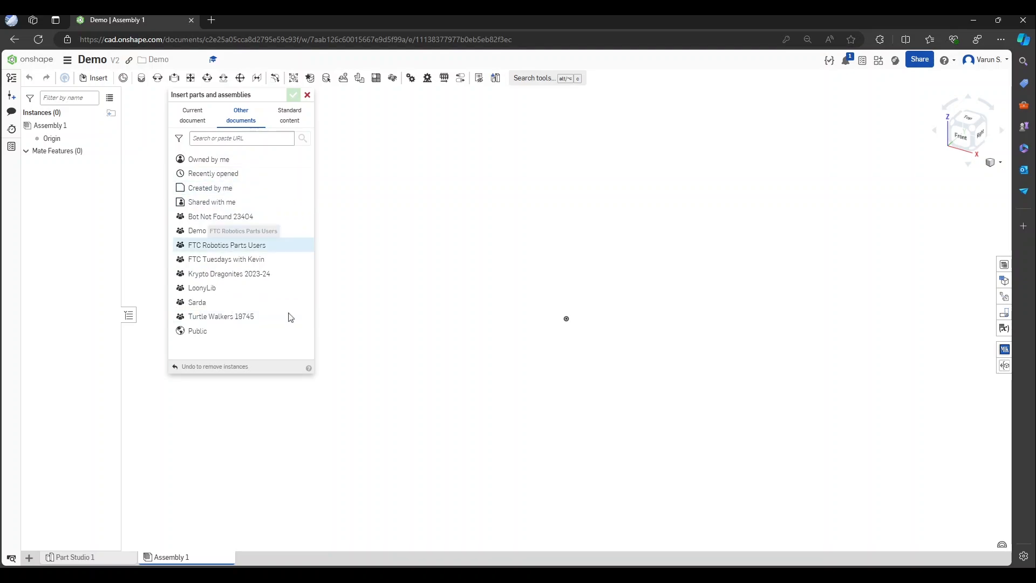
{"action": "left_click", "coordinate": [237, 248]}
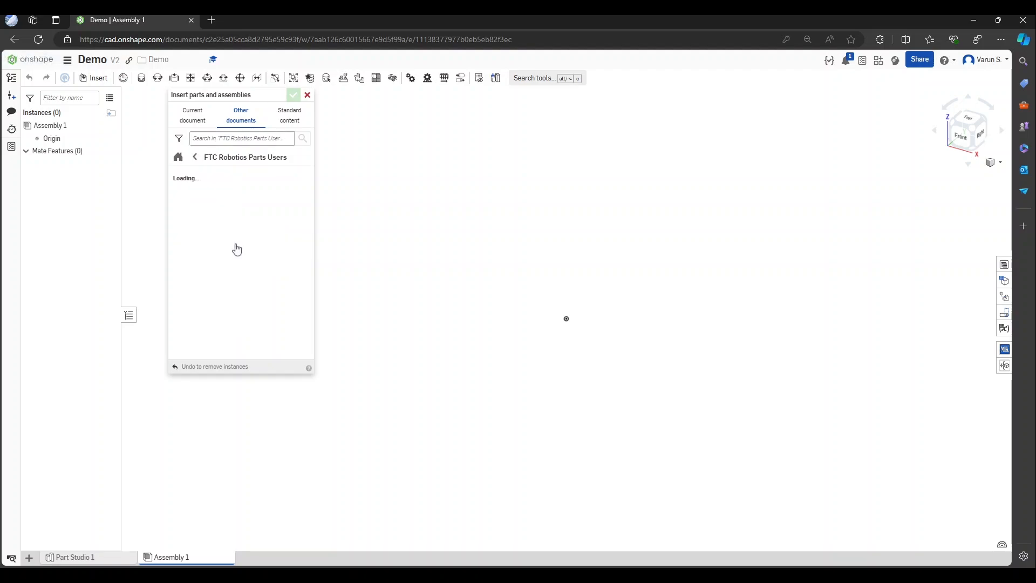
Look through the vendor folders and parts in the FTC Robotics Parts Users library, and open the goBILDA folder
{"action": "scroll", "coordinate": [250, 215], "scroll_direction": "down", "scroll_amount": 3}
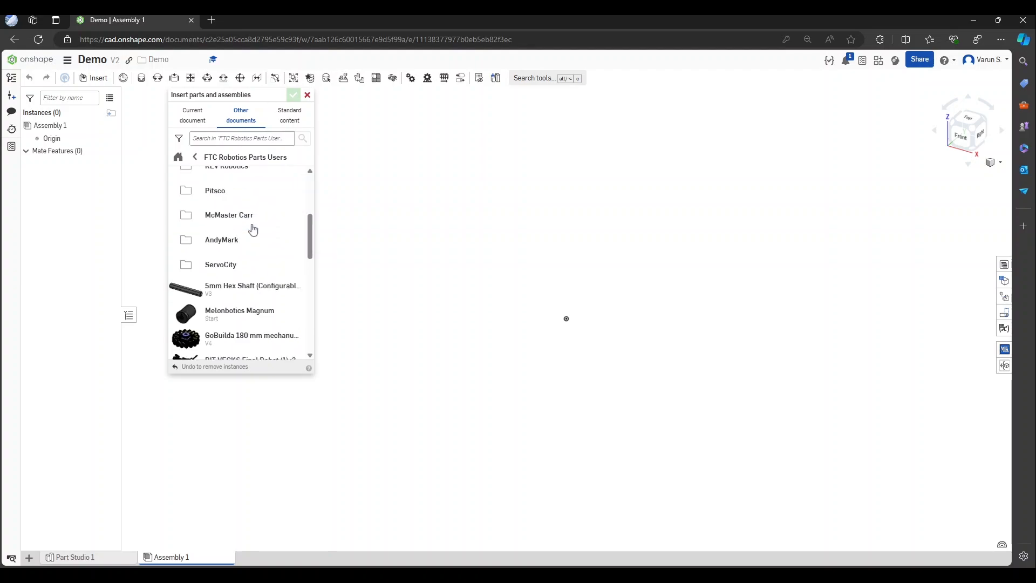
{"action": "scroll", "coordinate": [252, 226], "scroll_direction": "up", "scroll_amount": 3}
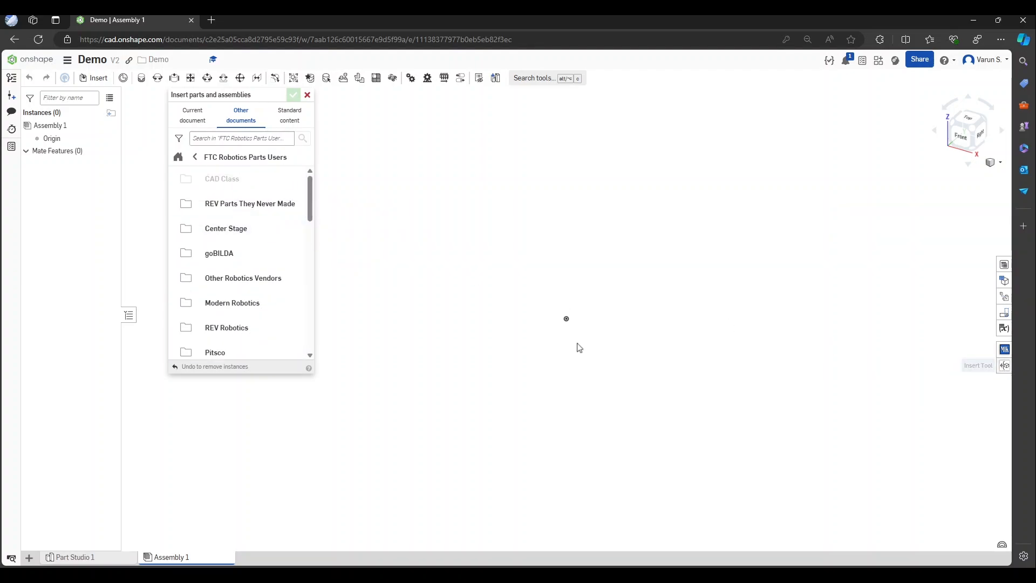
{"action": "scroll", "coordinate": [234, 322], "scroll_direction": "down", "scroll_amount": 10}
{"action": "scroll", "coordinate": [268, 247], "scroll_direction": "up", "scroll_amount": 3}
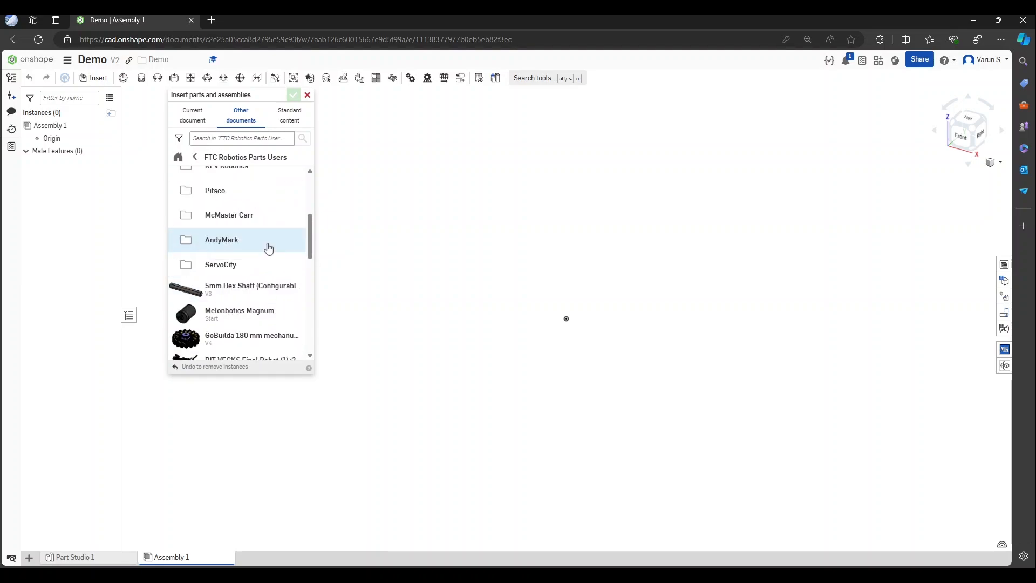
{"action": "scroll", "coordinate": [268, 247], "scroll_direction": "down", "scroll_amount": 8}
{"action": "scroll", "coordinate": [268, 249], "scroll_direction": "down", "scroll_amount": 4}
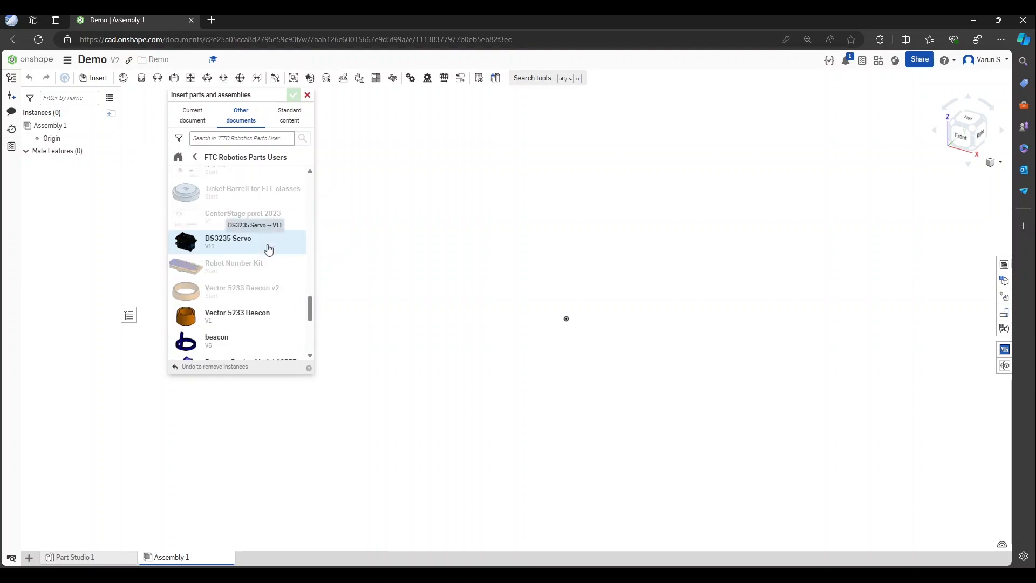
{"action": "scroll", "coordinate": [269, 251], "scroll_direction": "up", "scroll_amount": 8}
{"action": "scroll", "coordinate": [268, 251], "scroll_direction": "up", "scroll_amount": 3}
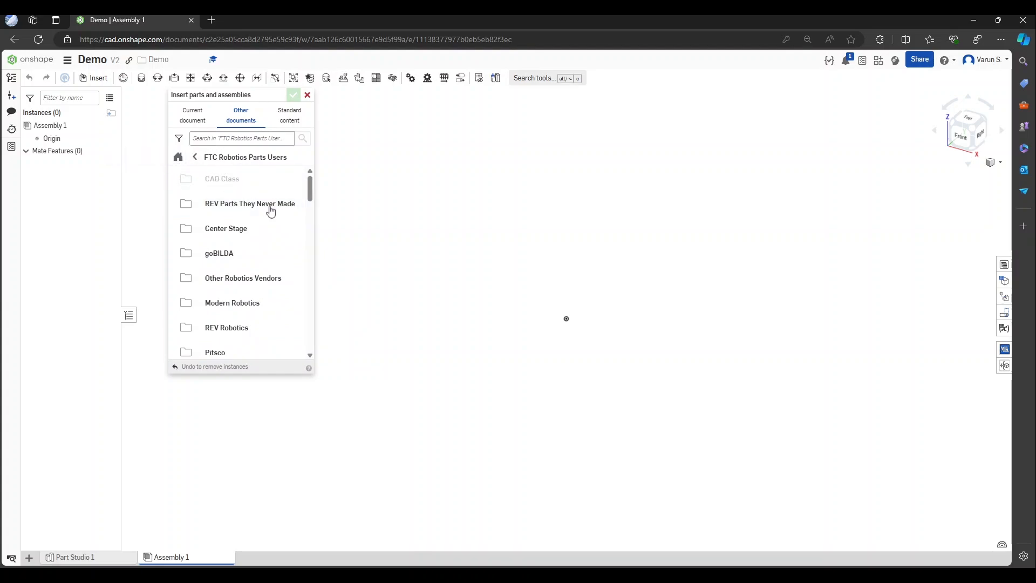
{"action": "scroll", "coordinate": [261, 266], "scroll_direction": "down", "scroll_amount": 5}
{"action": "scroll", "coordinate": [261, 270], "scroll_direction": "up", "scroll_amount": 5}
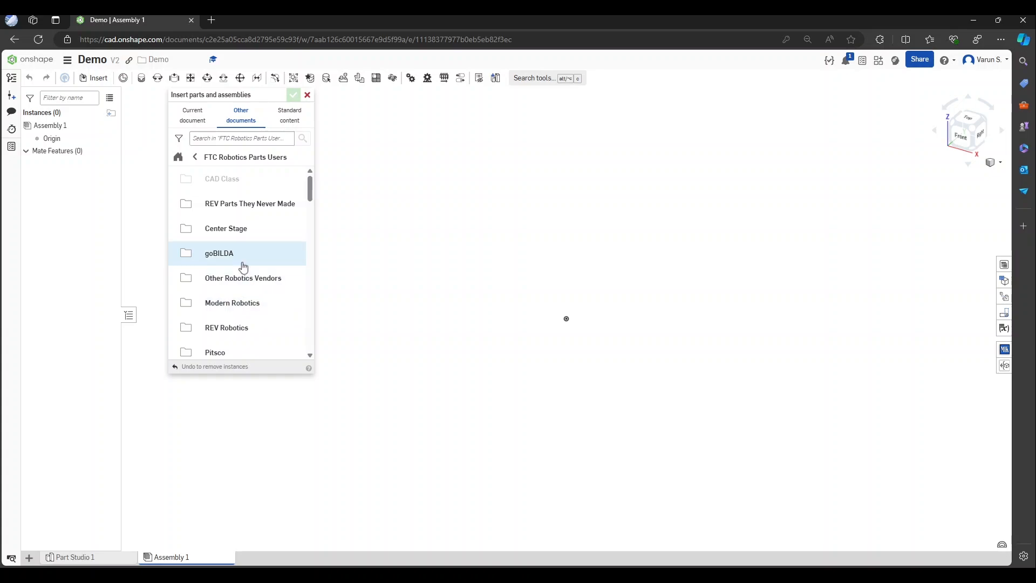
{"action": "left_click", "coordinate": [232, 253]}
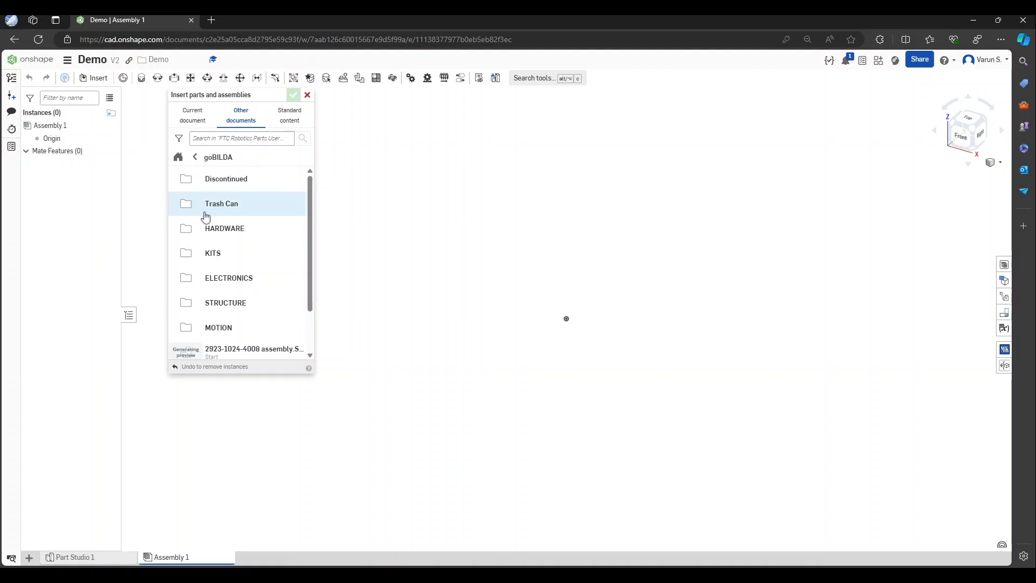
Browse goBILDA's STRUCTURE folder to the individual 1120 Series U-Channel parts, and return to the Channel folder
{"action": "left_click", "coordinate": [253, 303]}
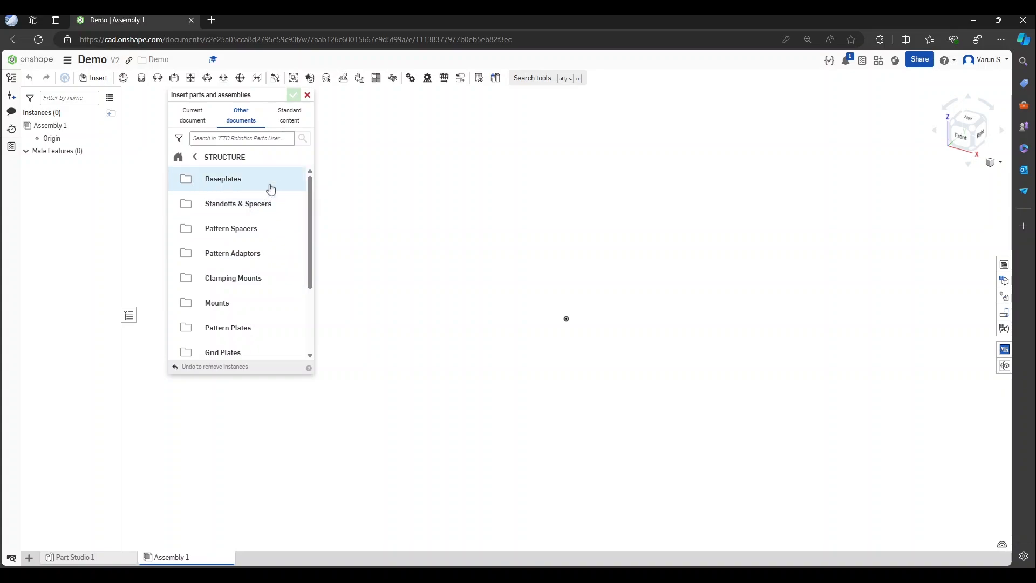
{"action": "scroll", "coordinate": [262, 224], "scroll_direction": "down", "scroll_amount": 3}
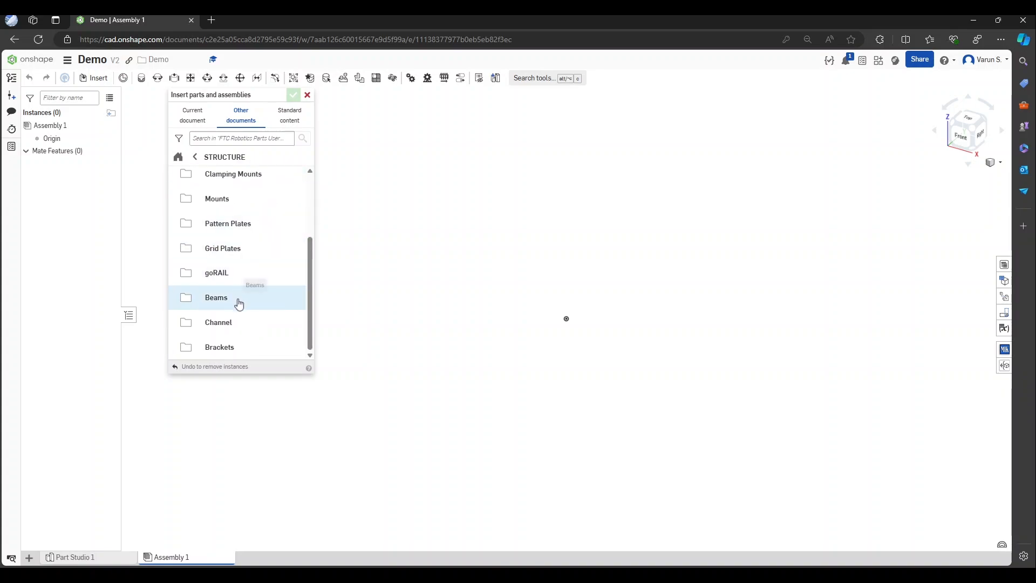
{"action": "left_click", "coordinate": [234, 326]}
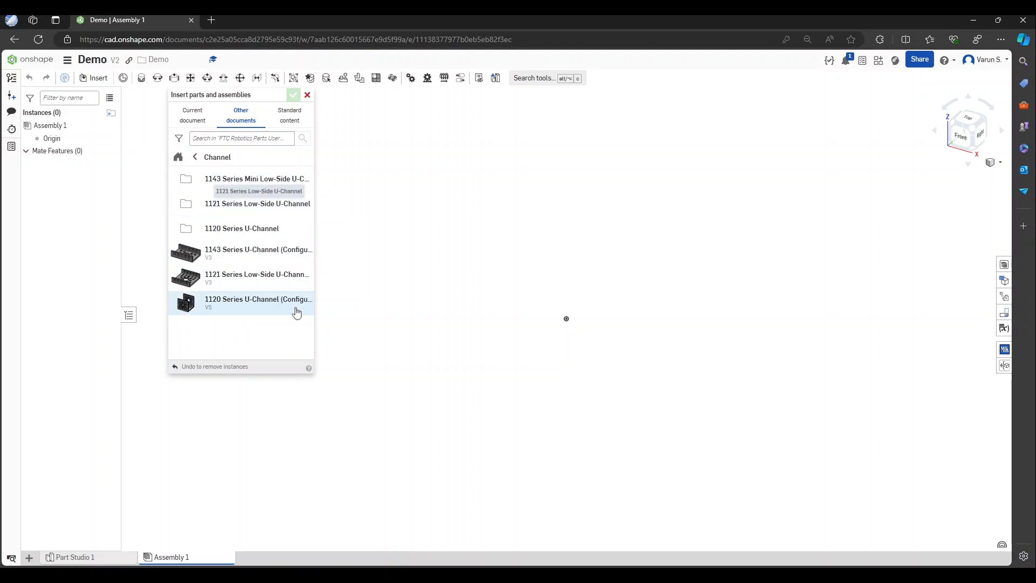
{"action": "left_click", "coordinate": [262, 230]}
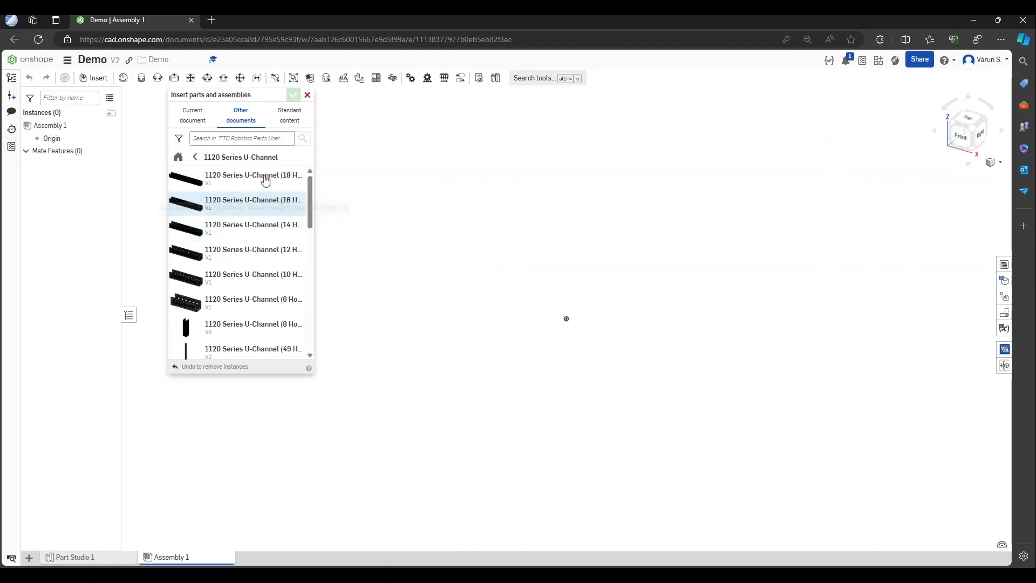
{"action": "scroll", "coordinate": [261, 234], "scroll_direction": "down", "scroll_amount": 8}
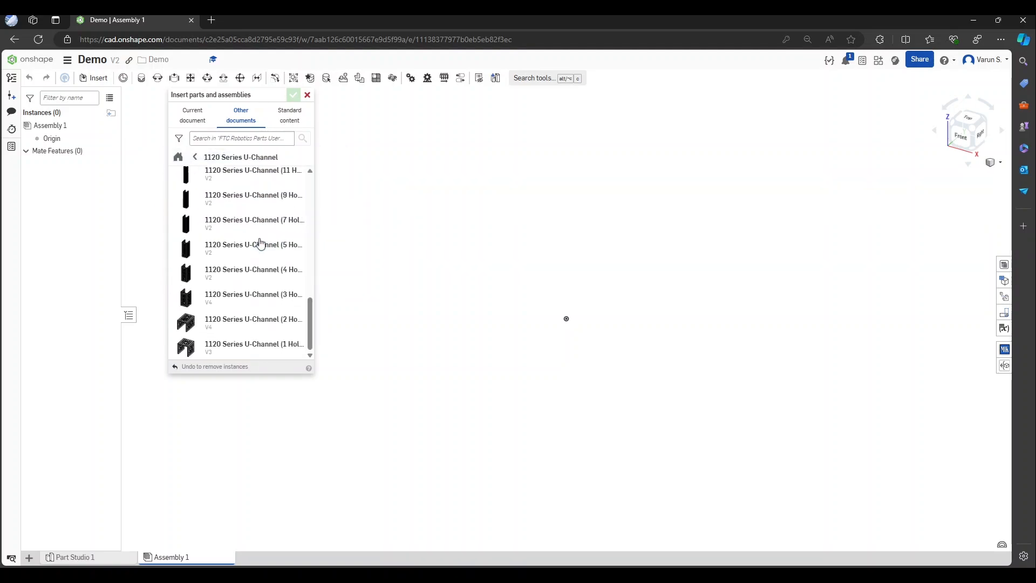
{"action": "scroll", "coordinate": [261, 240], "scroll_direction": "up", "scroll_amount": 8}
{"action": "left_click", "coordinate": [195, 156]}
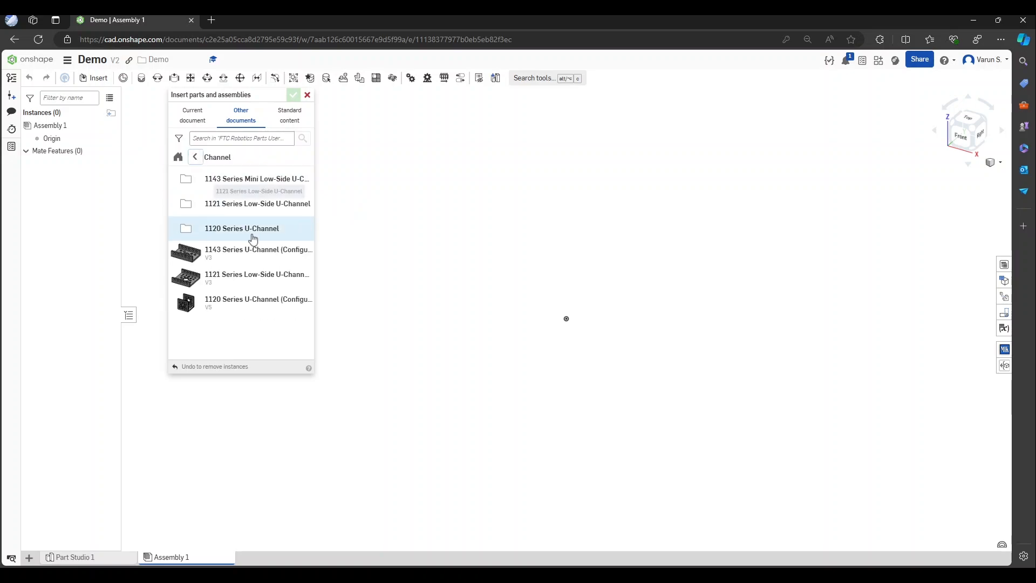
Open the configurable 1120 Series U-Channel, look through its sizes, and choose 1 Hole, 48mm Length
{"action": "left_click", "coordinate": [242, 306]}
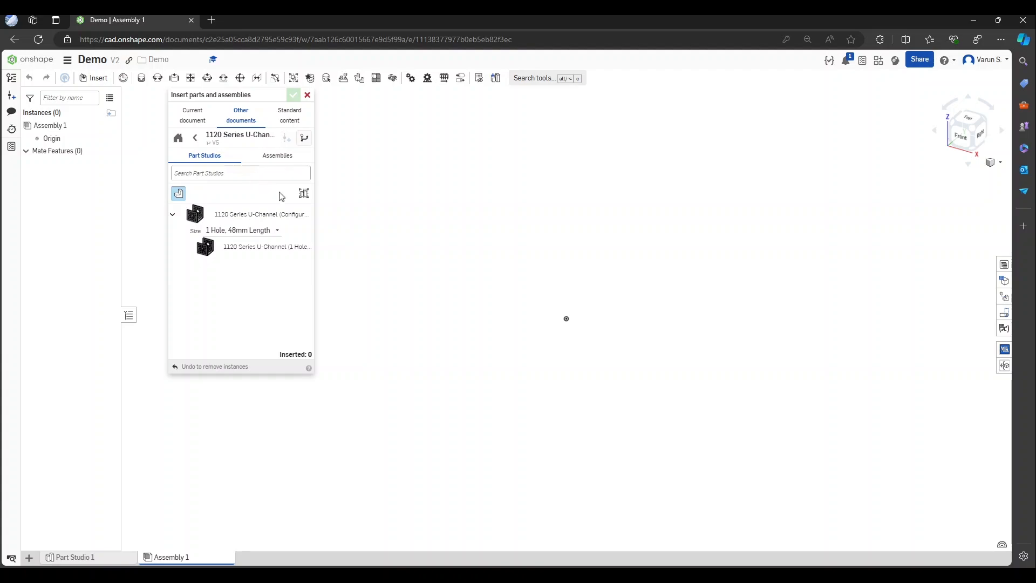
{"action": "left_click", "coordinate": [261, 232]}
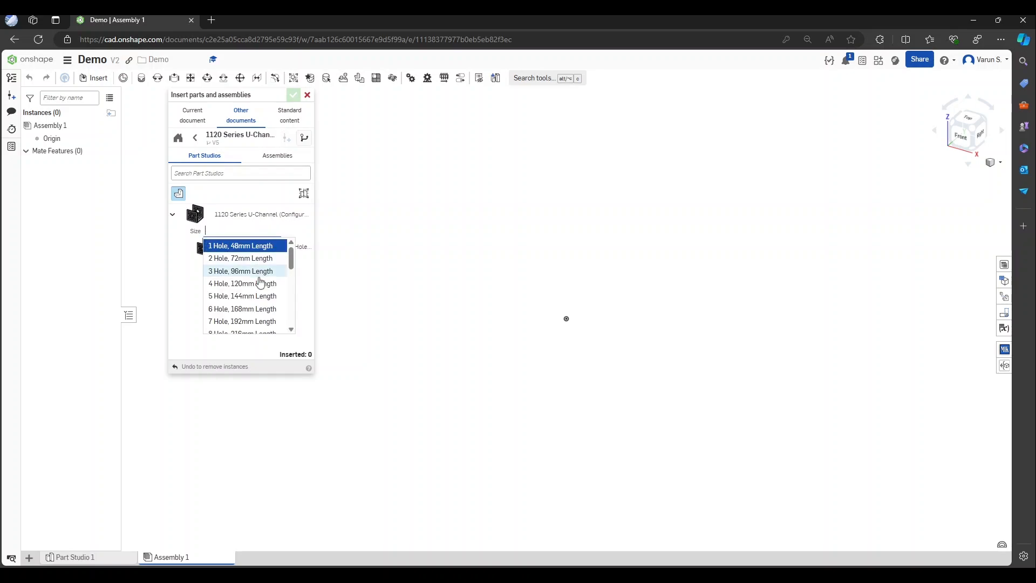
{"action": "left_click", "coordinate": [254, 246]}
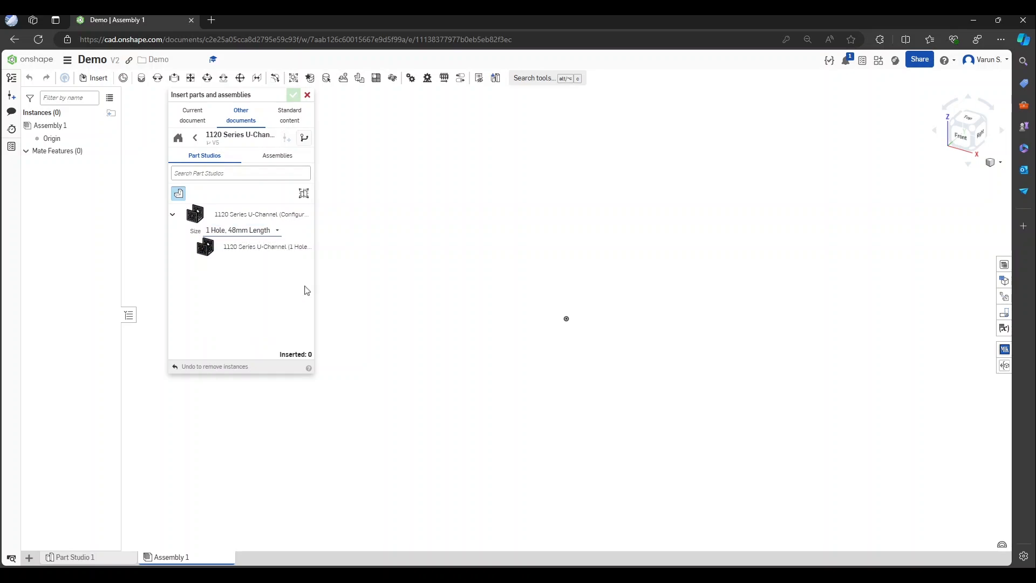
{"action": "left_click", "coordinate": [259, 232]}
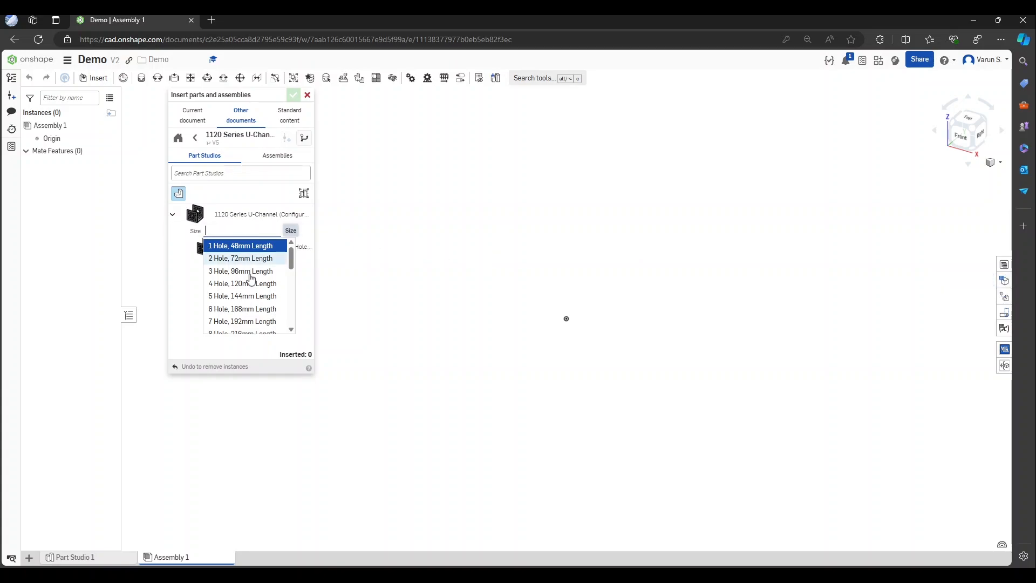
{"action": "scroll", "coordinate": [251, 278], "scroll_direction": "down", "scroll_amount": 5}
{"action": "scroll", "coordinate": [251, 275], "scroll_direction": "up", "scroll_amount": 5}
{"action": "left_click", "coordinate": [251, 245]}
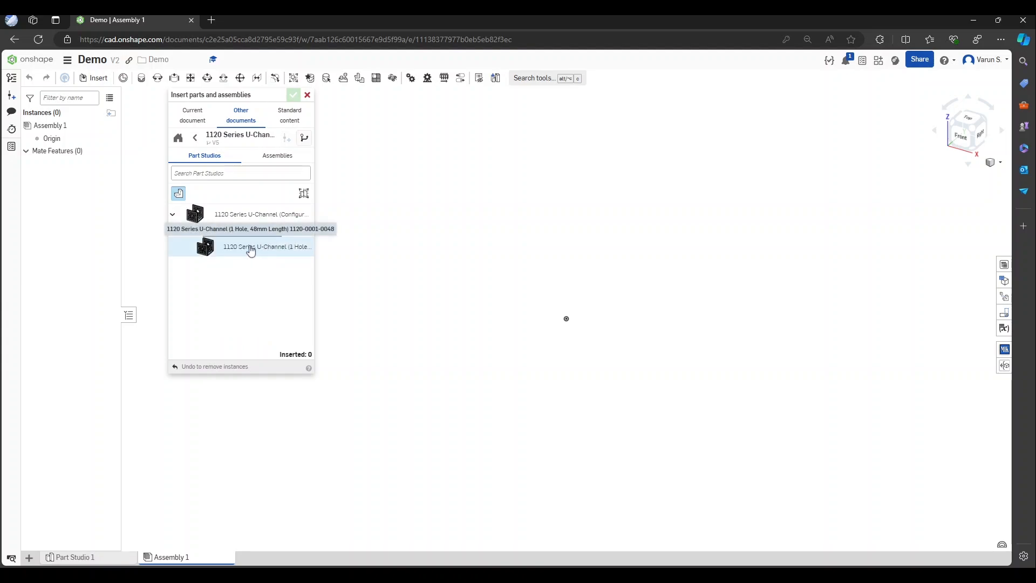
Insert the 1 Hole, 48mm 1120 Series U-Channel part into the assembly beside the origin
{"action": "left_click", "coordinate": [284, 252]}
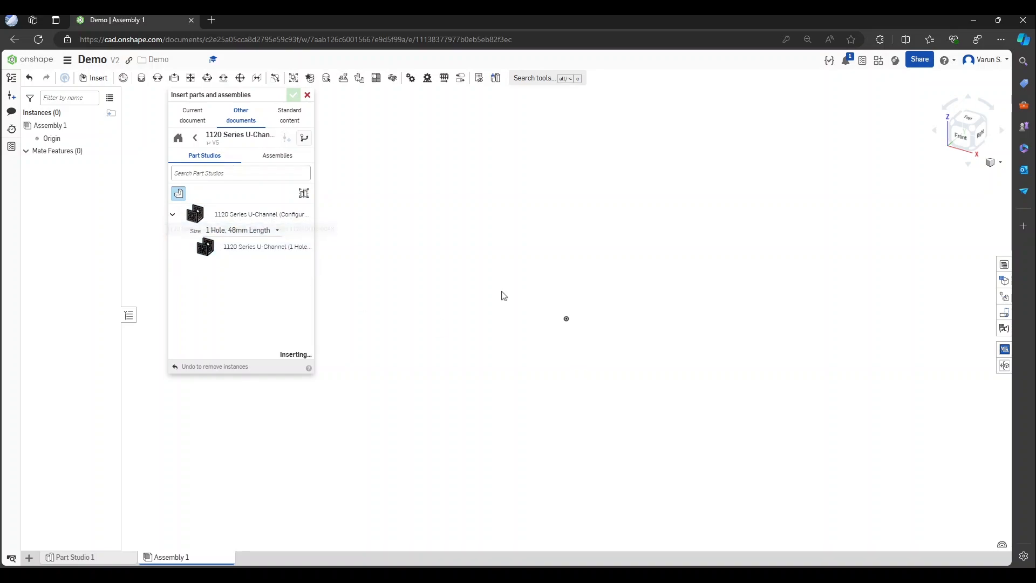
{"action": "left_click", "coordinate": [521, 317]}
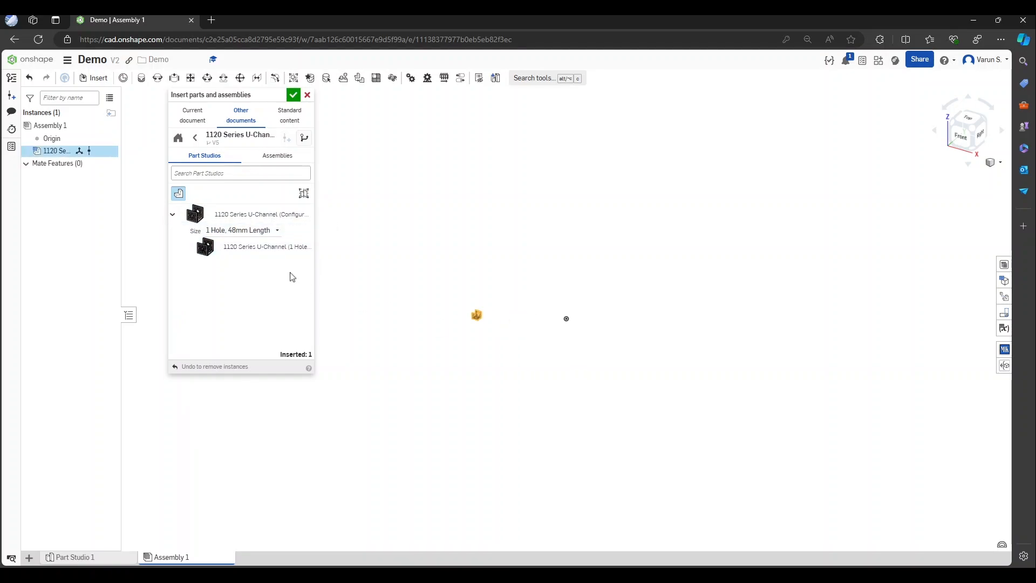
{"action": "left_click", "coordinate": [272, 252]}
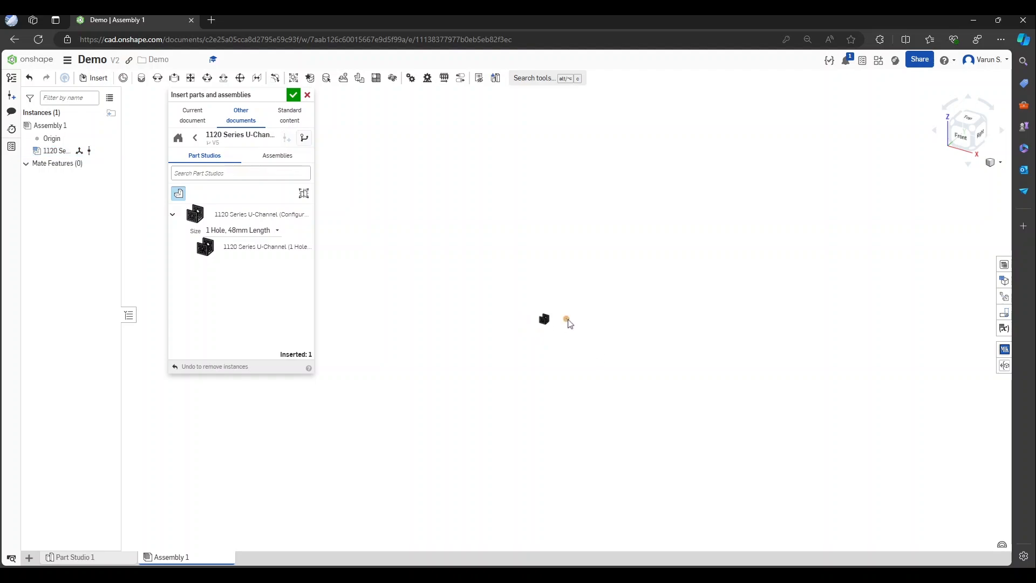
{"action": "scroll", "coordinate": [570, 322], "scroll_direction": "up", "scroll_amount": 10}
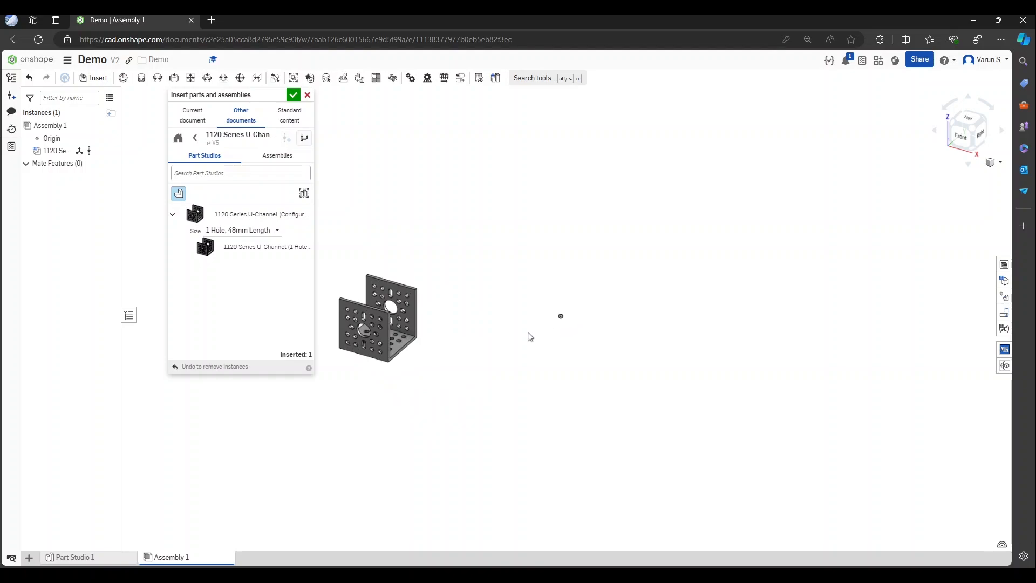
{"action": "scroll", "coordinate": [388, 340], "scroll_direction": "up", "scroll_amount": 5}
{"action": "scroll", "coordinate": [416, 342], "scroll_direction": "down", "scroll_amount": 5}
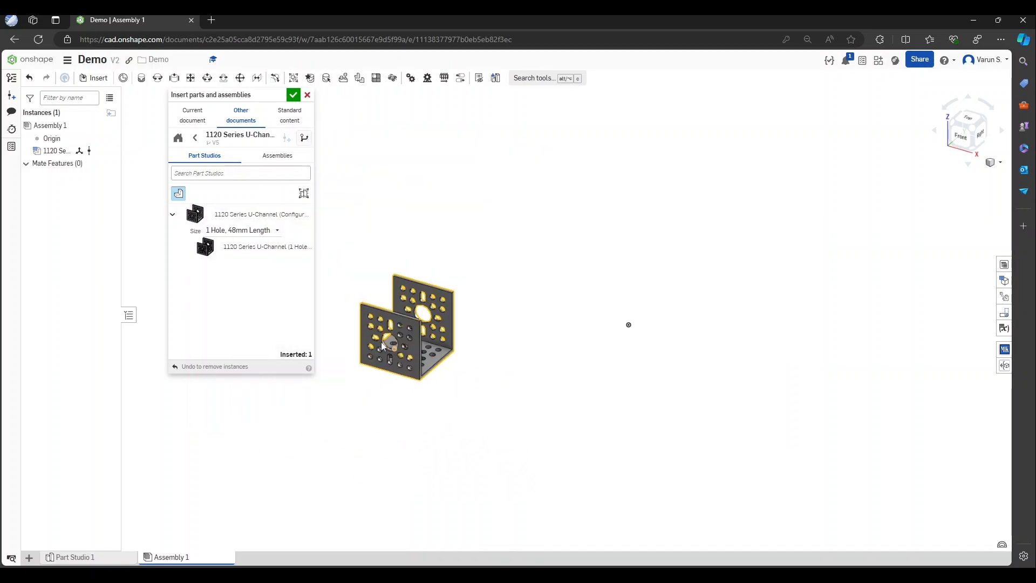
{"action": "scroll", "coordinate": [385, 345], "scroll_direction": "up", "scroll_amount": 4}
{"action": "scroll", "coordinate": [391, 349], "scroll_direction": "down", "scroll_amount": 2}
{"action": "scroll", "coordinate": [396, 350], "scroll_direction": "up", "scroll_amount": 1}
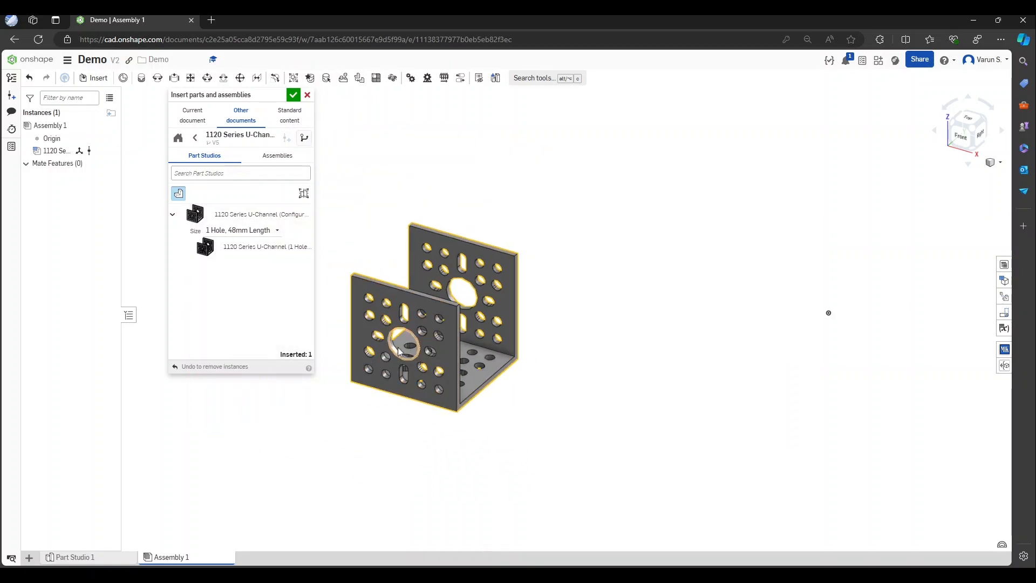
{"action": "scroll", "coordinate": [399, 351], "scroll_direction": "up", "scroll_amount": 1}
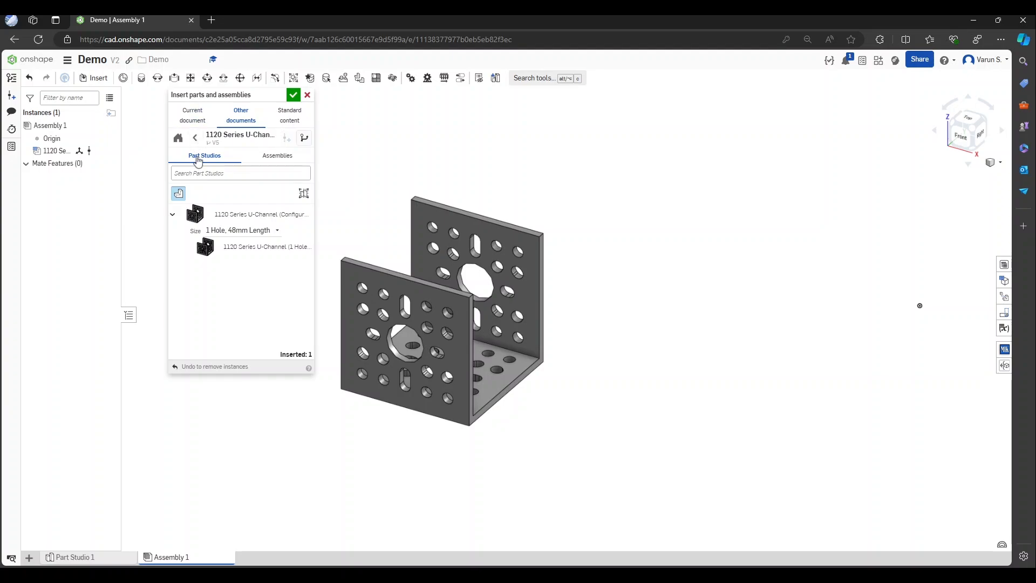
Return to the goBILDA folder and open the M4 Socket Head Screws folder among the HARDWARE screws
{"action": "left_click", "coordinate": [195, 139]}
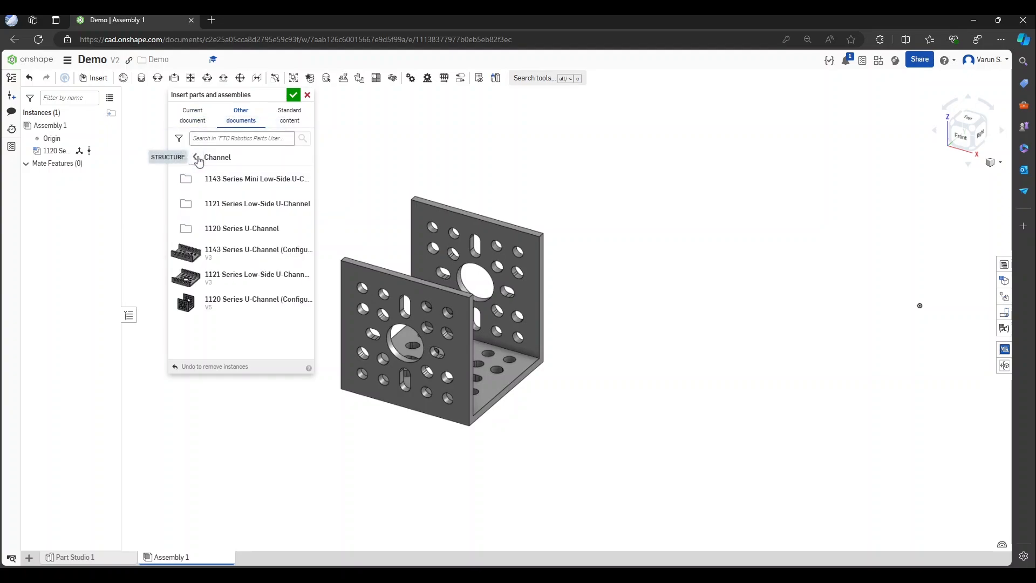
{"action": "left_click", "coordinate": [198, 159]}
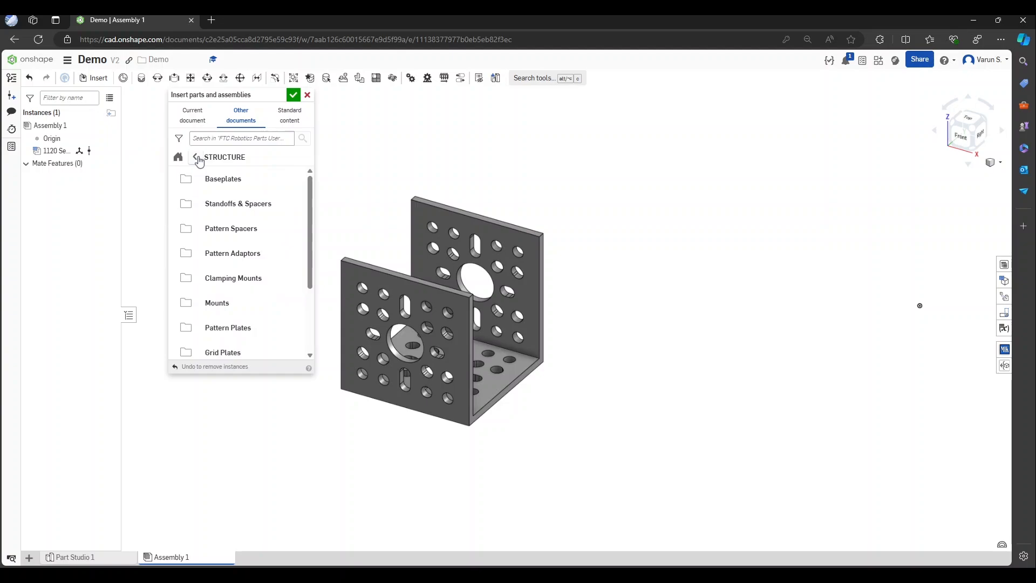
{"action": "left_click", "coordinate": [197, 158]}
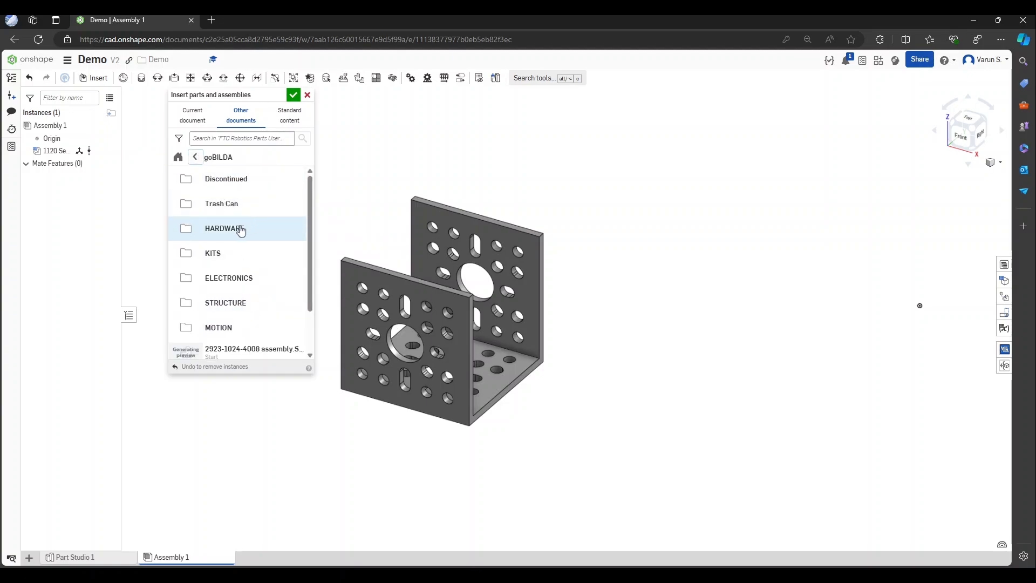
{"action": "left_click", "coordinate": [238, 225]}
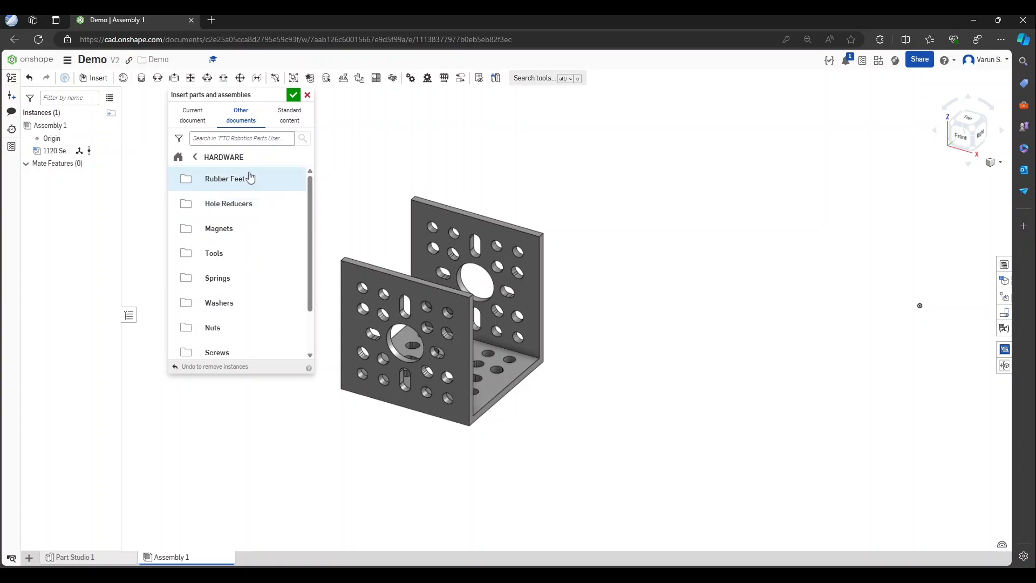
{"action": "scroll", "coordinate": [251, 324], "scroll_direction": "down", "scroll_amount": 1}
{"action": "left_click", "coordinate": [227, 298]}
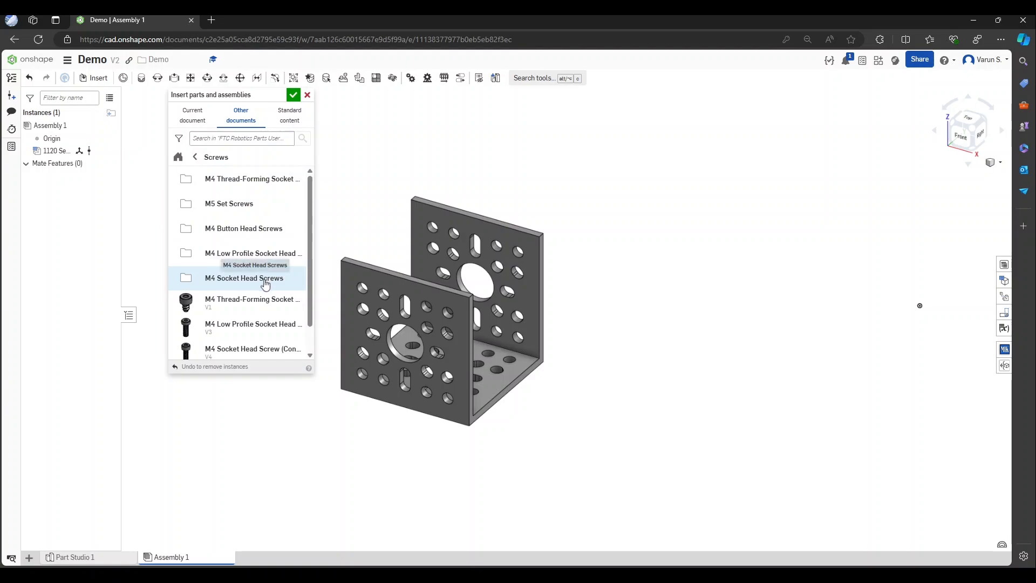
{"action": "scroll", "coordinate": [266, 277], "scroll_direction": "down", "scroll_amount": 1}
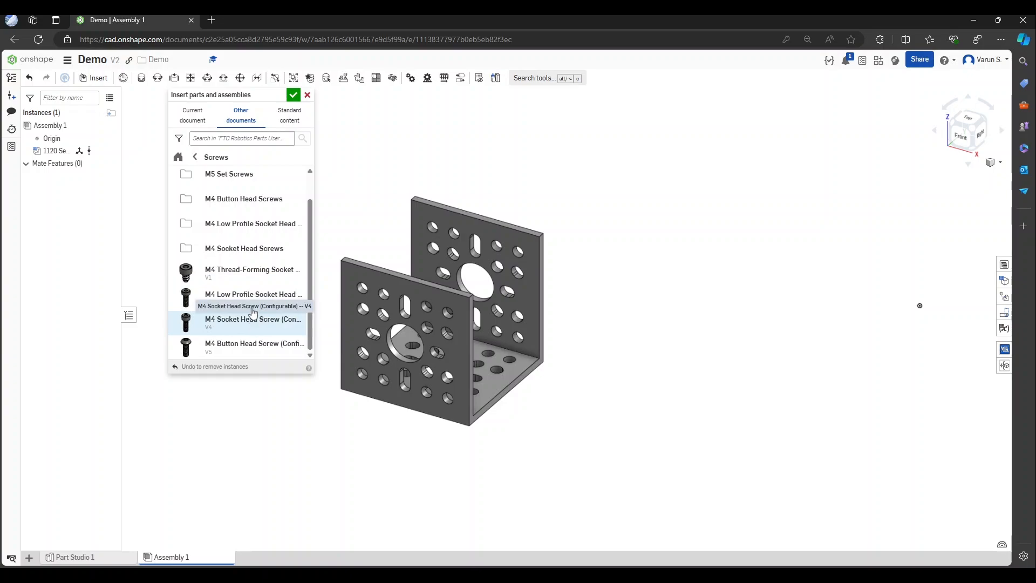
{"action": "left_click", "coordinate": [279, 249]}
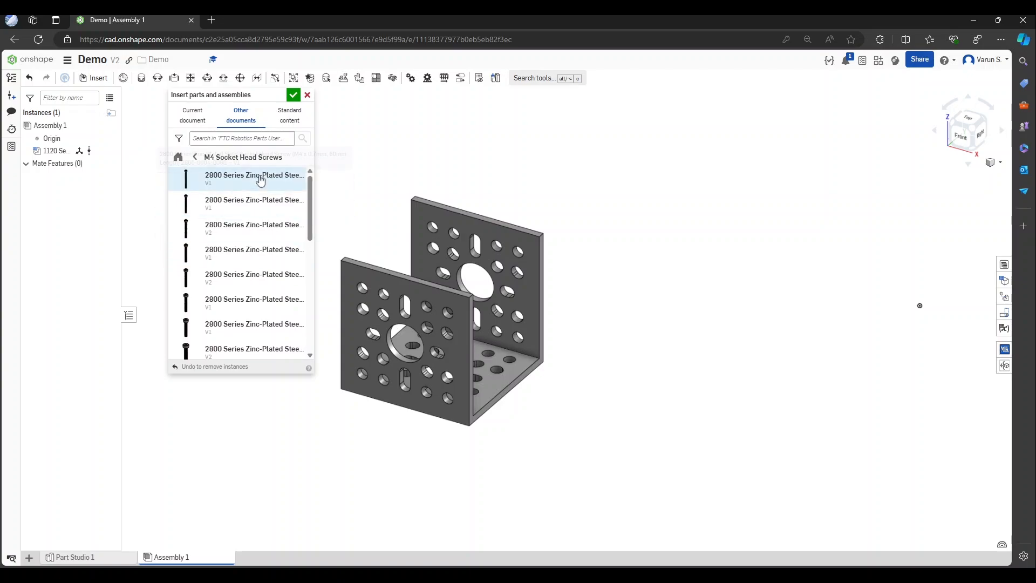
Insert the 2800 Series Zinc-Plated Steel Socket Head Screw, M4 x 0.7mm, 8mm Length, beside the U-channel
{"action": "scroll", "coordinate": [263, 233], "scroll_direction": "down", "scroll_amount": 5}
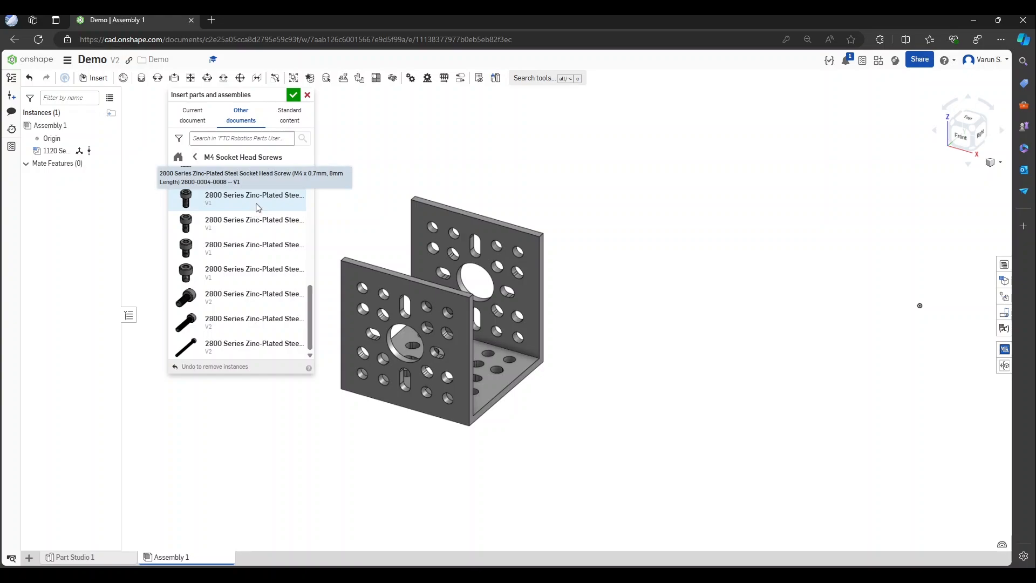
{"action": "left_click", "coordinate": [258, 208]}
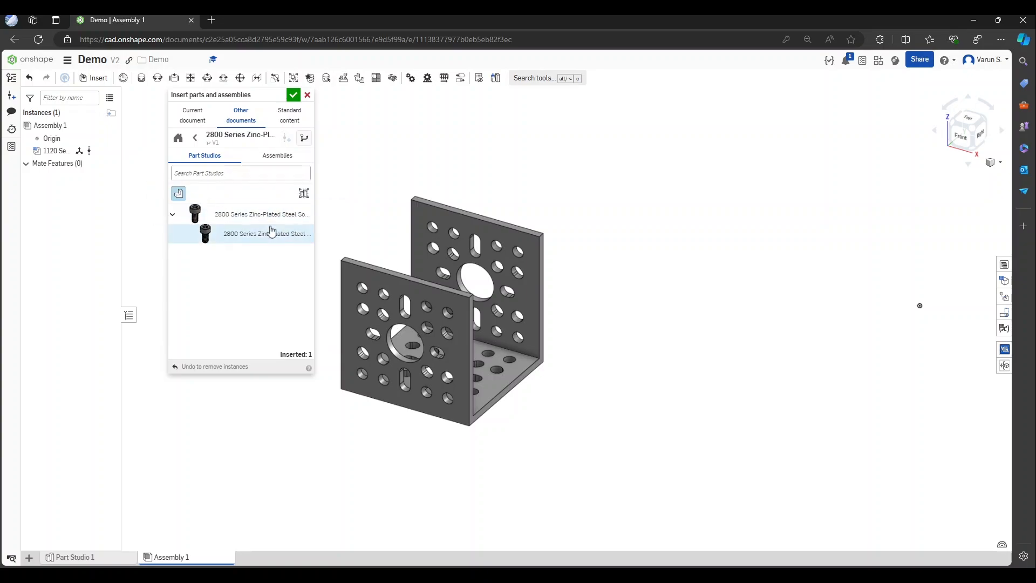
{"action": "left_click", "coordinate": [287, 234]}
{"action": "left_click", "coordinate": [588, 282]}
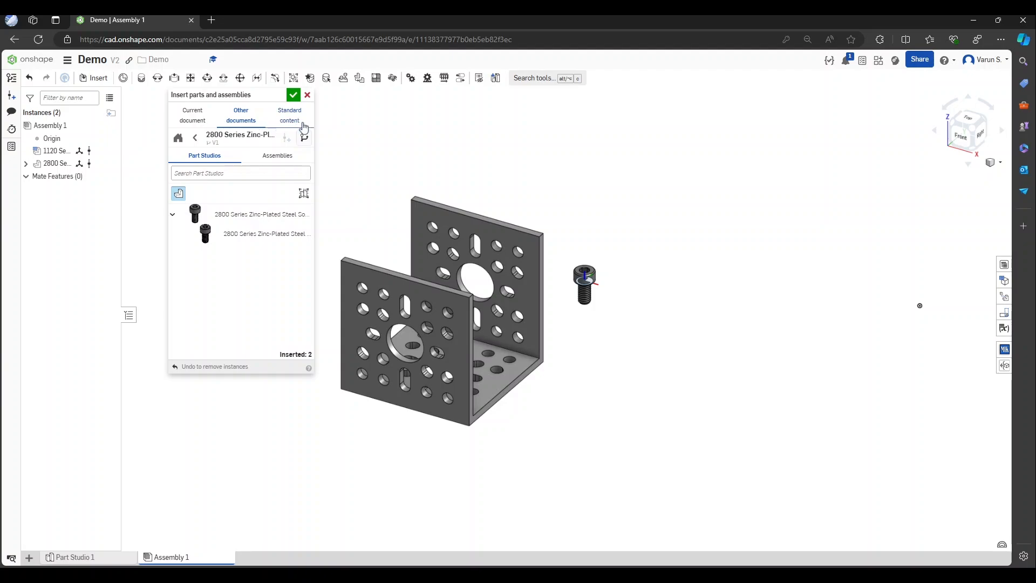
Configure a standard-content ISO hex socket head cap screw: M4, length 8, thread length 8, Stainless Steel, Plain finish
{"action": "left_click", "coordinate": [304, 124]}
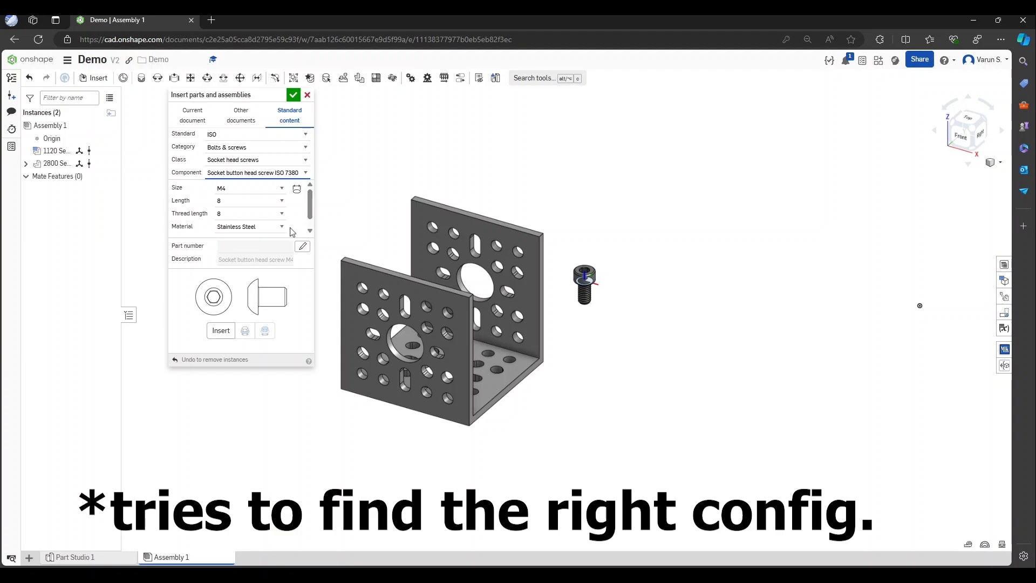
{"action": "left_click", "coordinate": [280, 172]}
{"action": "left_click", "coordinate": [278, 210]}
{"action": "left_click", "coordinate": [287, 174]}
{"action": "left_click", "coordinate": [294, 181]}
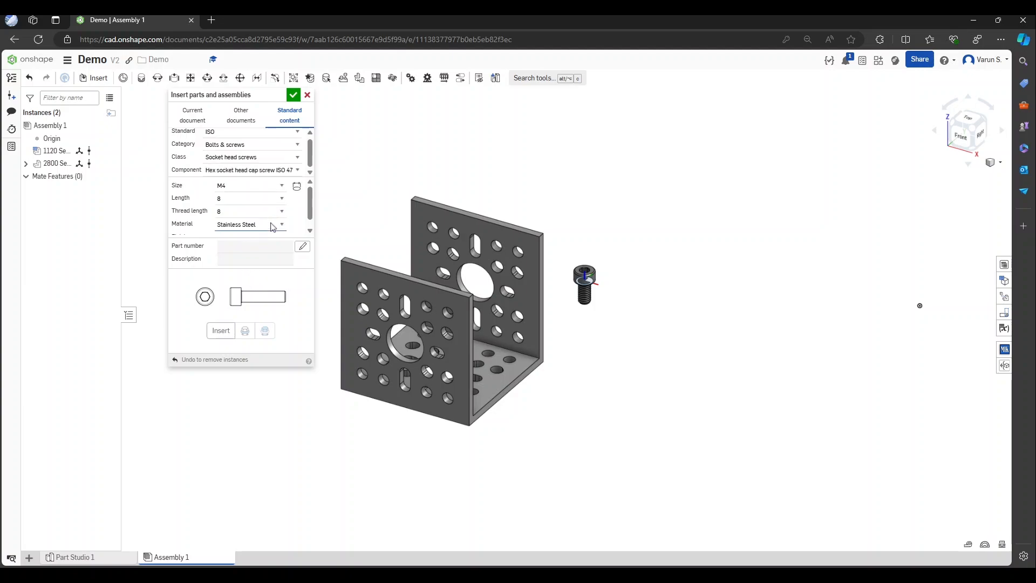
{"action": "scroll", "coordinate": [271, 216], "scroll_direction": "down", "scroll_amount": 1}
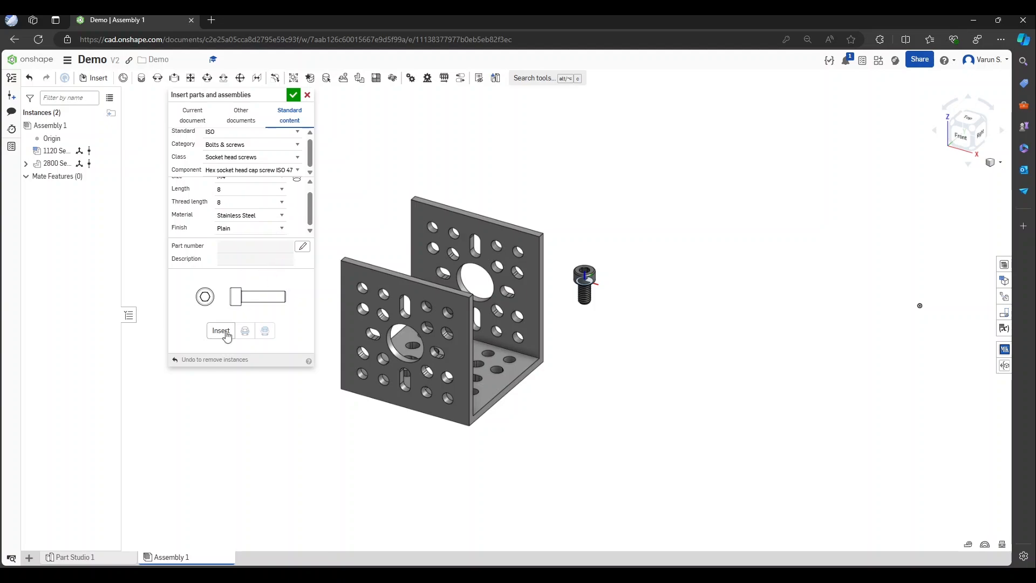
Insert the configured hex socket head cap screw below the goBILDA screw and finish inserting parts
{"action": "left_click", "coordinate": [222, 330]}
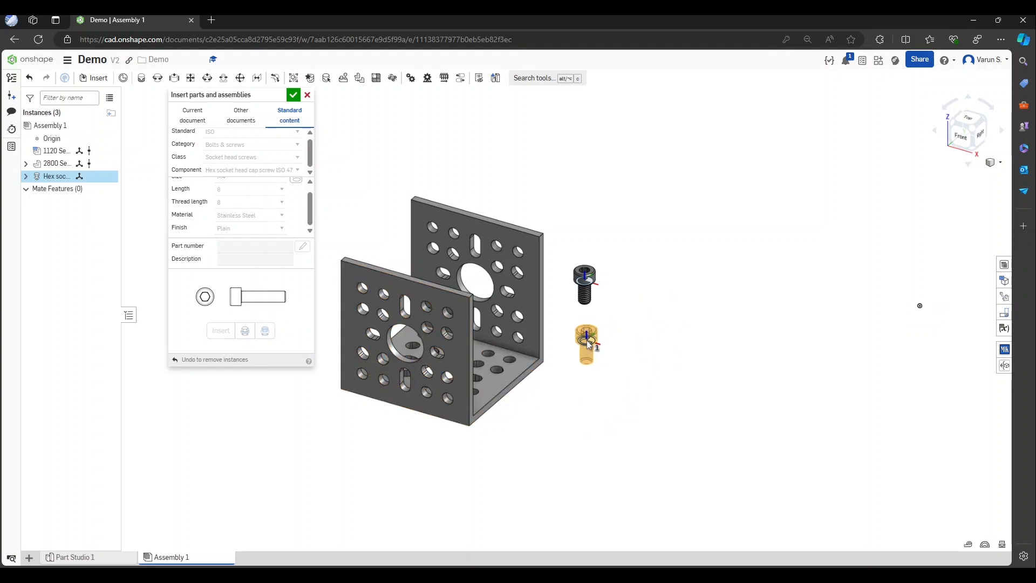
{"action": "left_click", "coordinate": [587, 341]}
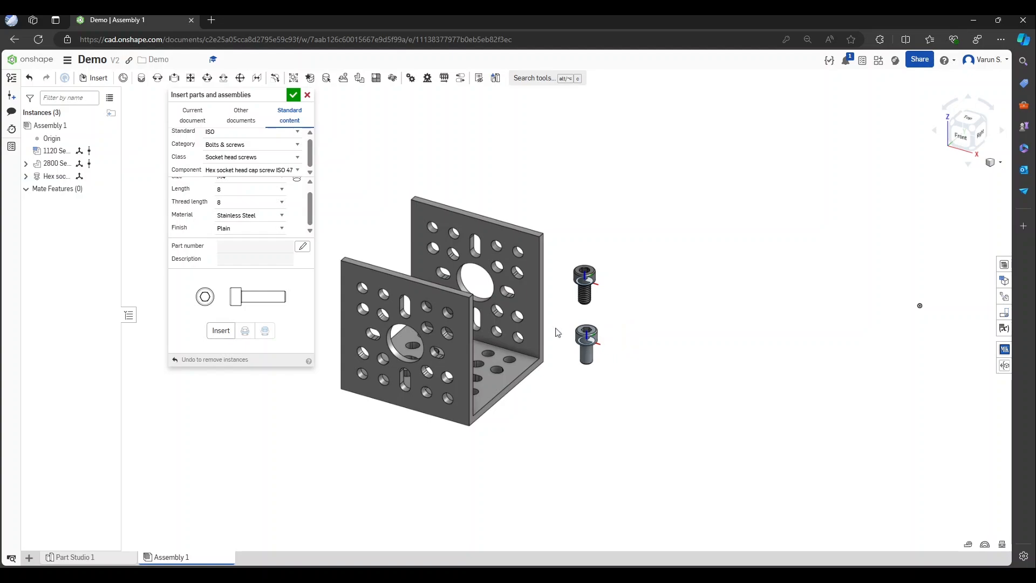
{"action": "left_click", "coordinate": [294, 96]}
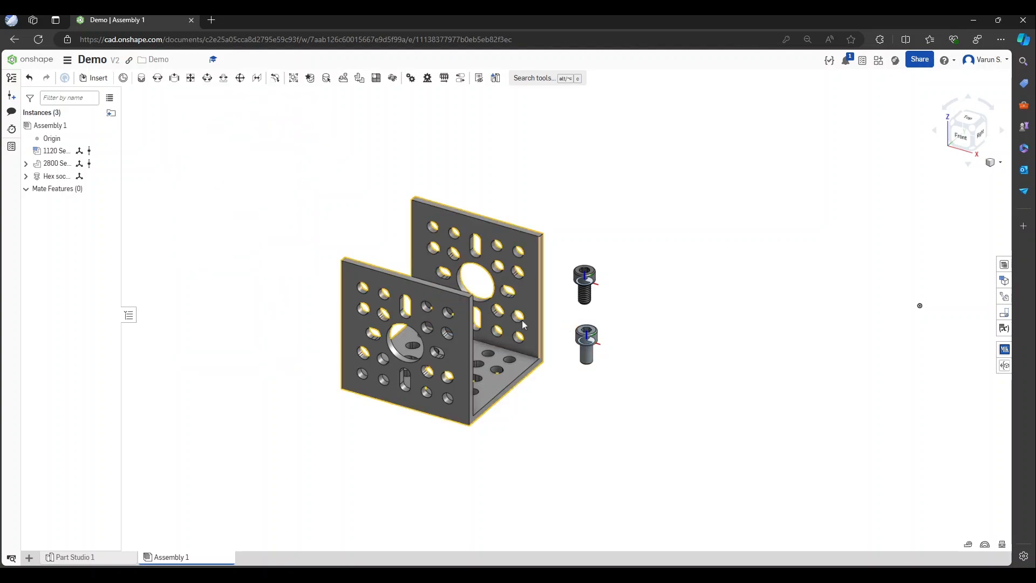
{"action": "scroll", "coordinate": [522, 320], "scroll_direction": "up", "scroll_amount": 3}
{"action": "scroll", "coordinate": [567, 347], "scroll_direction": "down", "scroll_amount": 3}
{"action": "scroll", "coordinate": [592, 281], "scroll_direction": "up", "scroll_amount": 2}
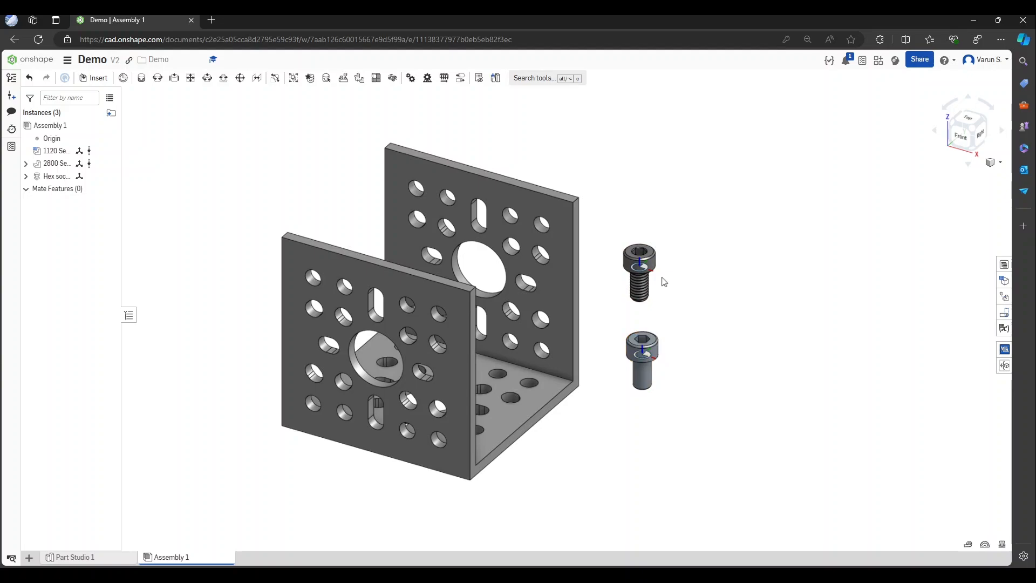
Hide all mate connectors in the assembly
{"action": "mouse_move", "coordinate": [690, 300]}
{"action": "right_mouse_down"}
{"action": "mouse_move", "coordinate": [693, 226]}
{"action": "mouse_move", "coordinate": [682, 331]}
{"action": "mouse_move", "coordinate": [684, 305]}
{"action": "right_mouse_up"}
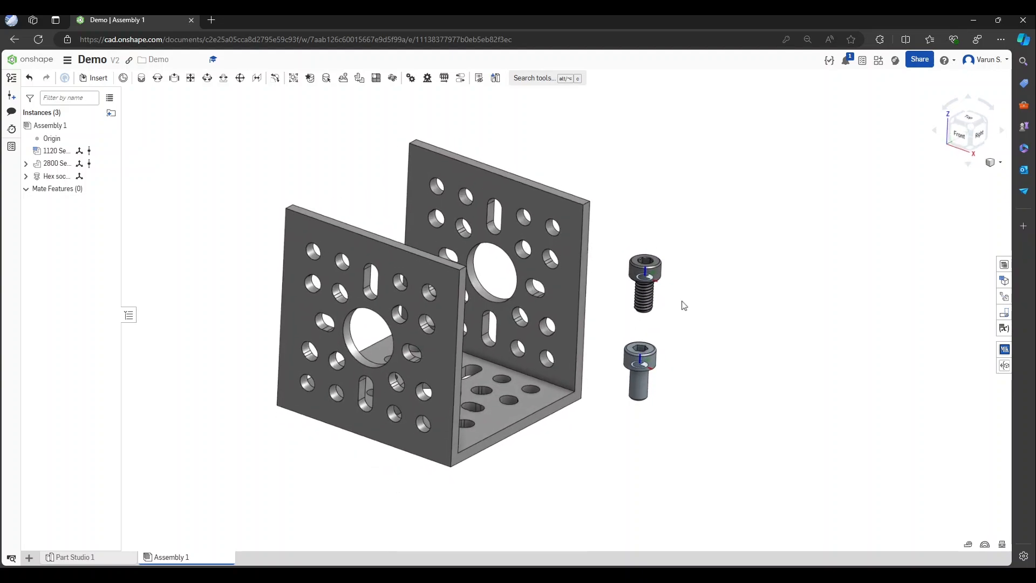
{"action": "right_click", "coordinate": [654, 284]}
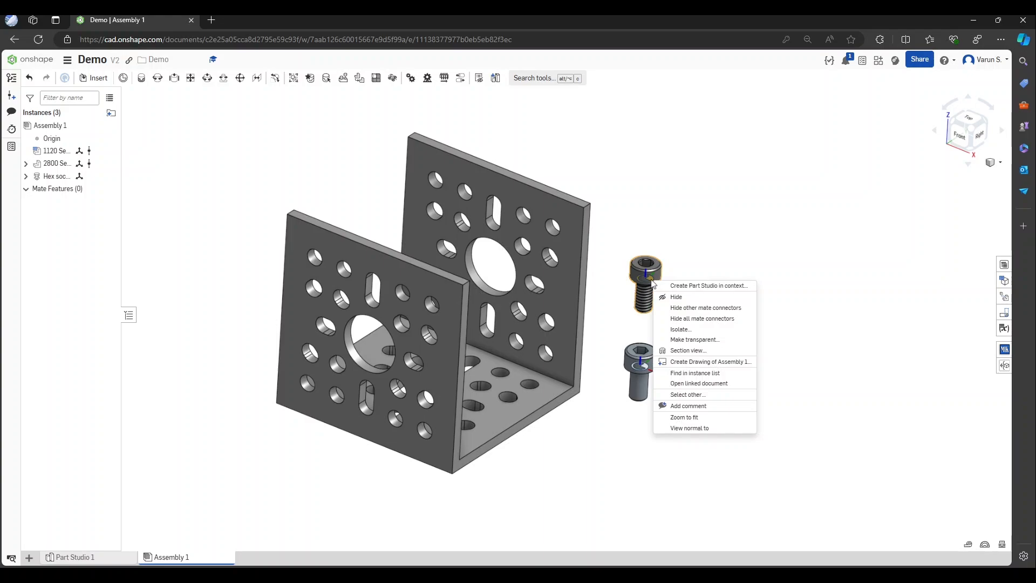
{"action": "left_click", "coordinate": [704, 320]}
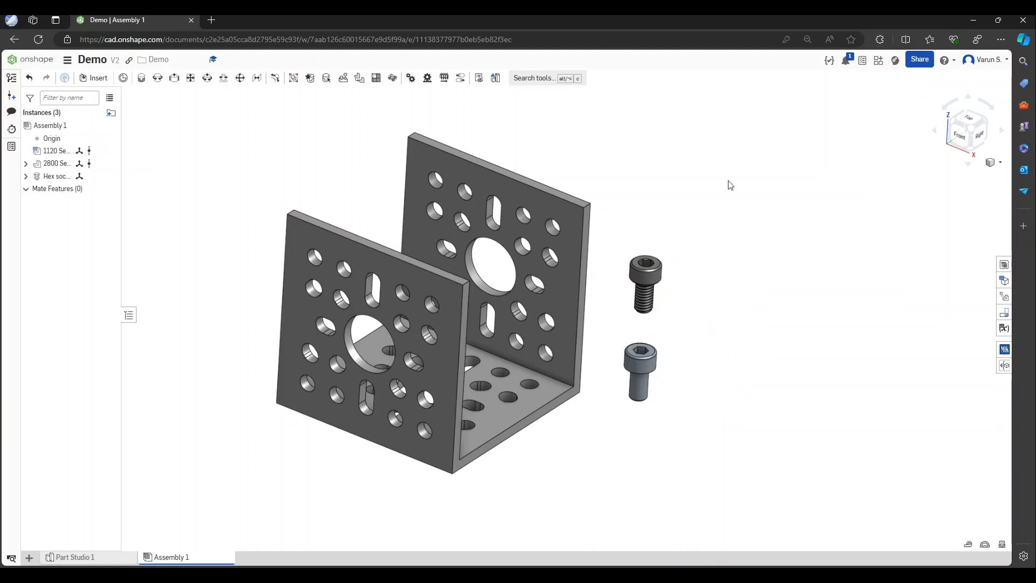
Begin a Fastened mate with the centre of the large hole on the U-channel's bottom face as the first mate connector
{"action": "scroll", "coordinate": [629, 331], "scroll_direction": "up", "scroll_amount": 3}
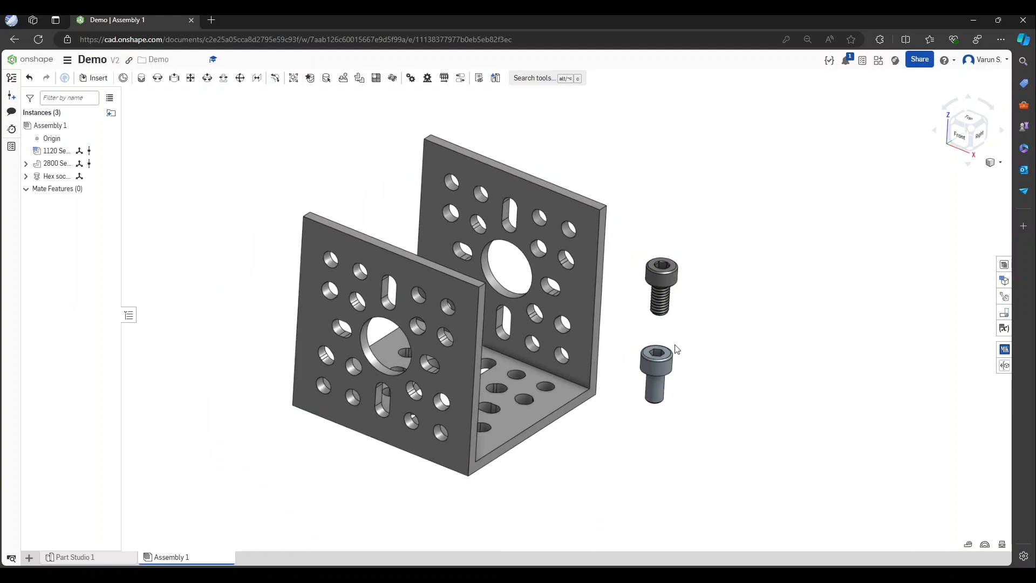
{"action": "right_click_drag", "start_coordinate": [685, 340], "coordinate": [715, 419]}
{"action": "scroll", "coordinate": [715, 420], "scroll_direction": "down", "scroll_amount": 5}
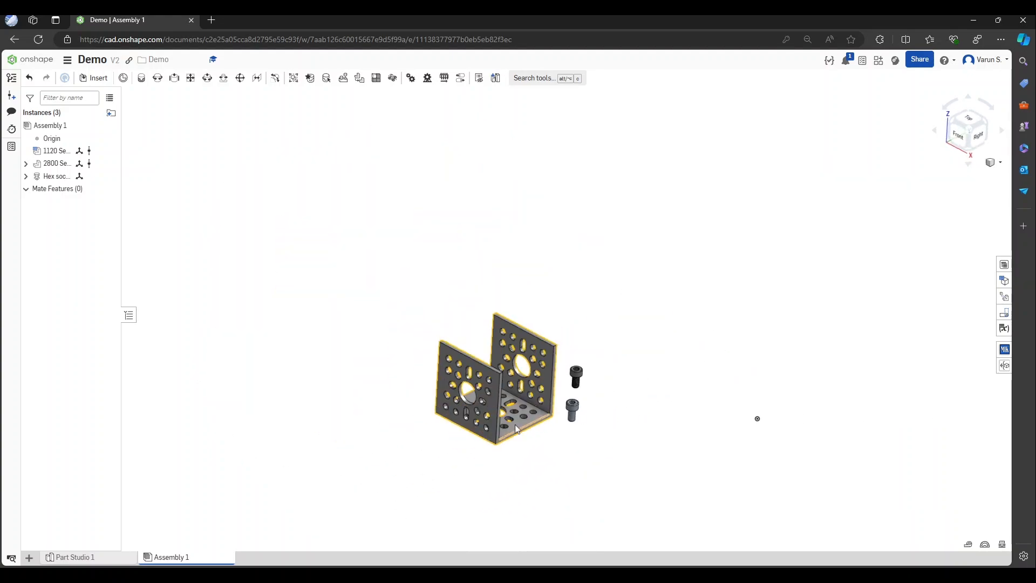
{"action": "scroll", "coordinate": [742, 435], "scroll_direction": "up", "scroll_amount": 5}
{"action": "scroll", "coordinate": [759, 432], "scroll_direction": "down", "scroll_amount": 2}
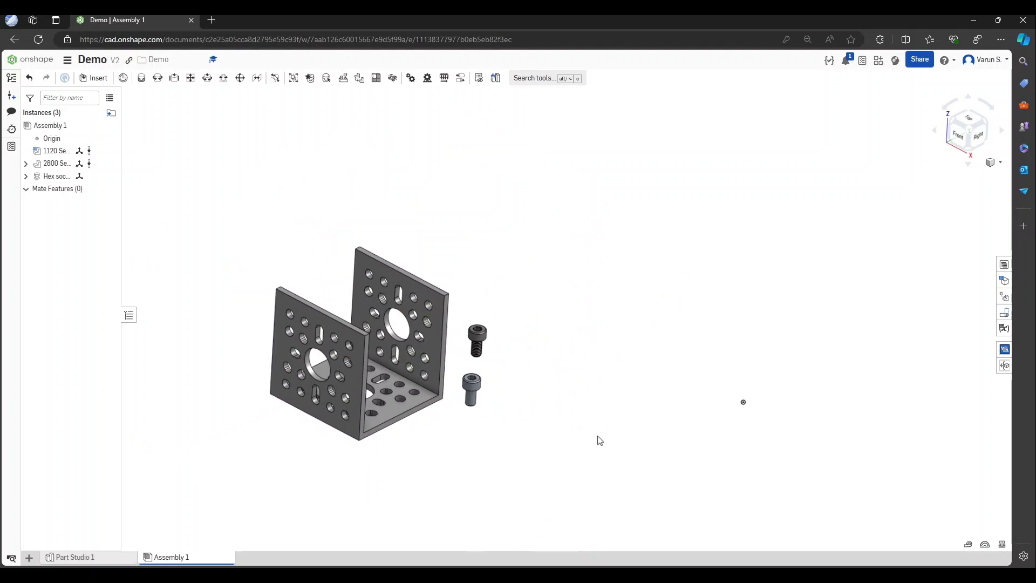
{"action": "right_click_drag", "start_coordinate": [599, 441], "coordinate": [586, 391]}
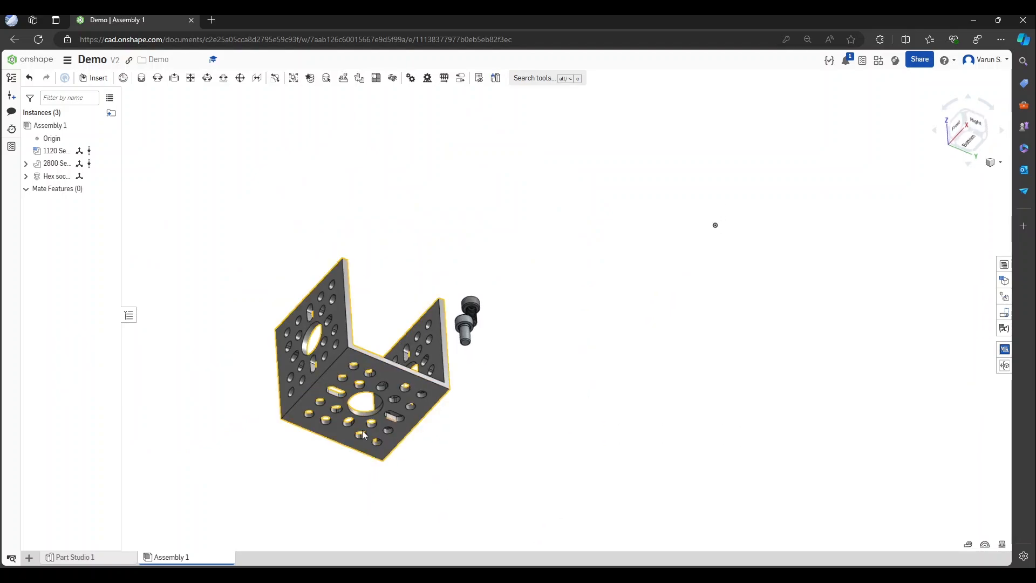
{"action": "scroll", "coordinate": [362, 435], "scroll_direction": "up", "scroll_amount": 5}
{"action": "scroll", "coordinate": [426, 370], "scroll_direction": "down", "scroll_amount": 3}
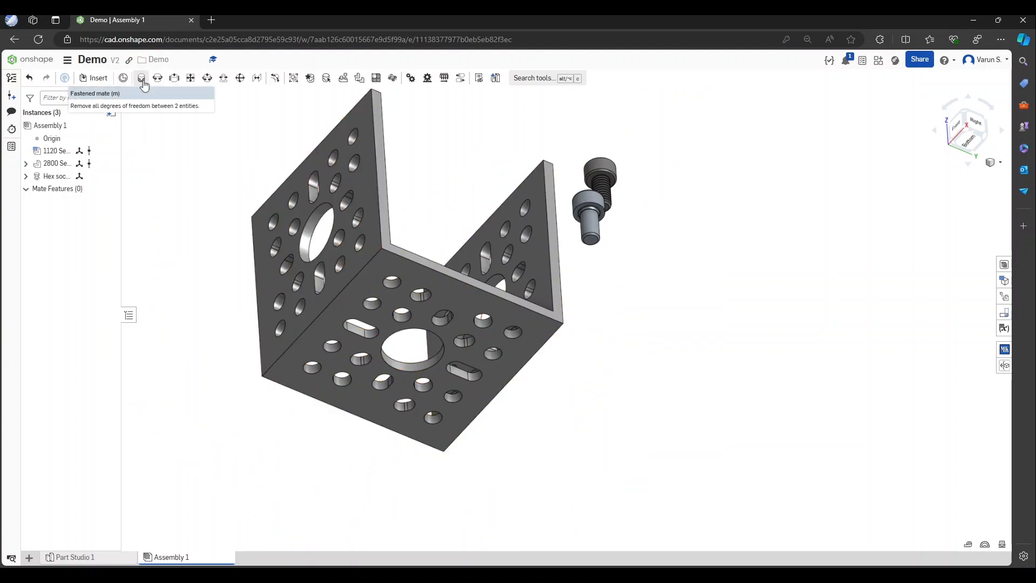
{"action": "key", "text": "m"}
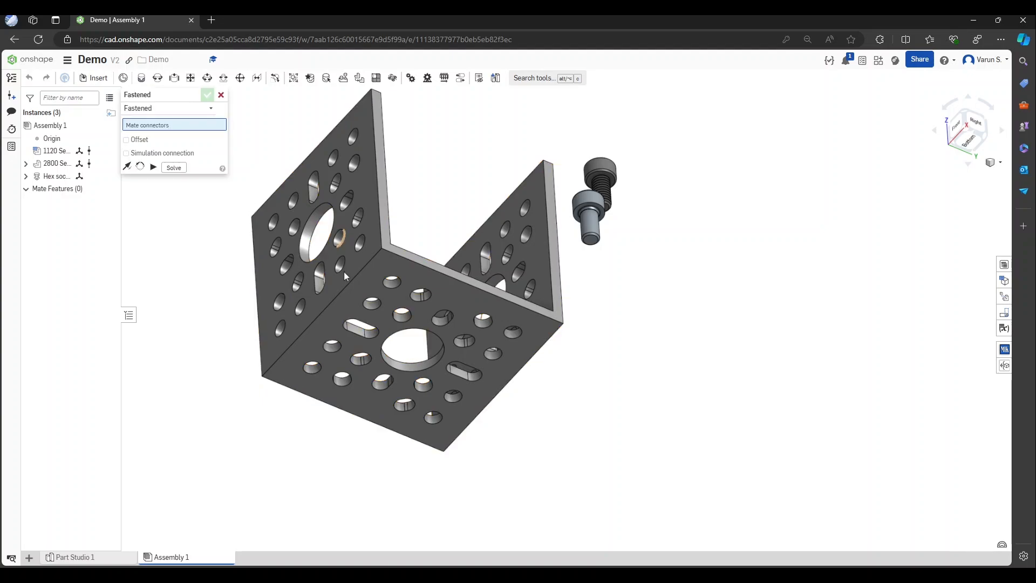
{"action": "scroll", "coordinate": [463, 389], "scroll_direction": "down", "scroll_amount": 4}
{"action": "scroll", "coordinate": [463, 389], "scroll_direction": "up", "scroll_amount": 2}
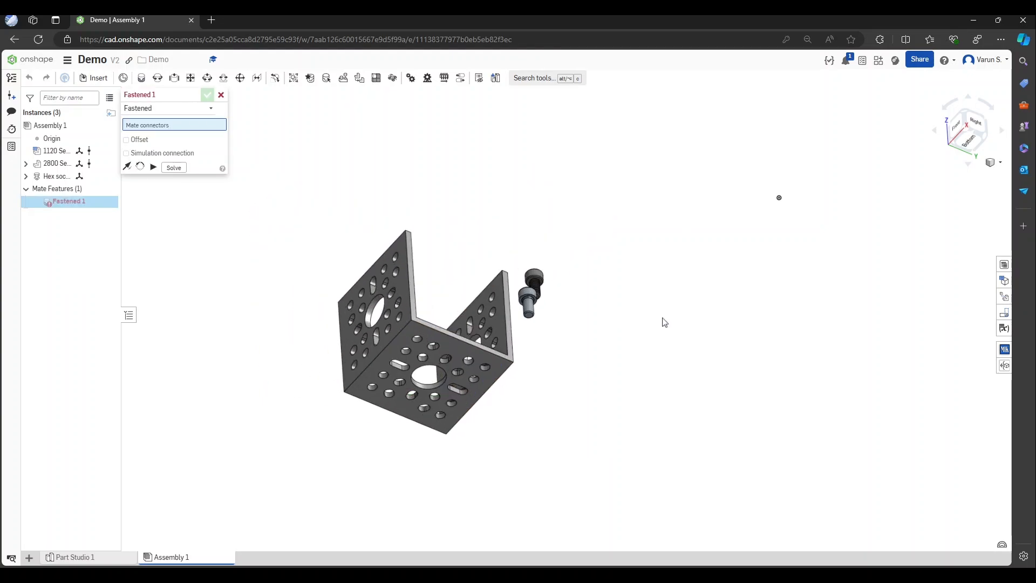
{"action": "scroll", "coordinate": [581, 309], "scroll_direction": "down", "scroll_amount": 2}
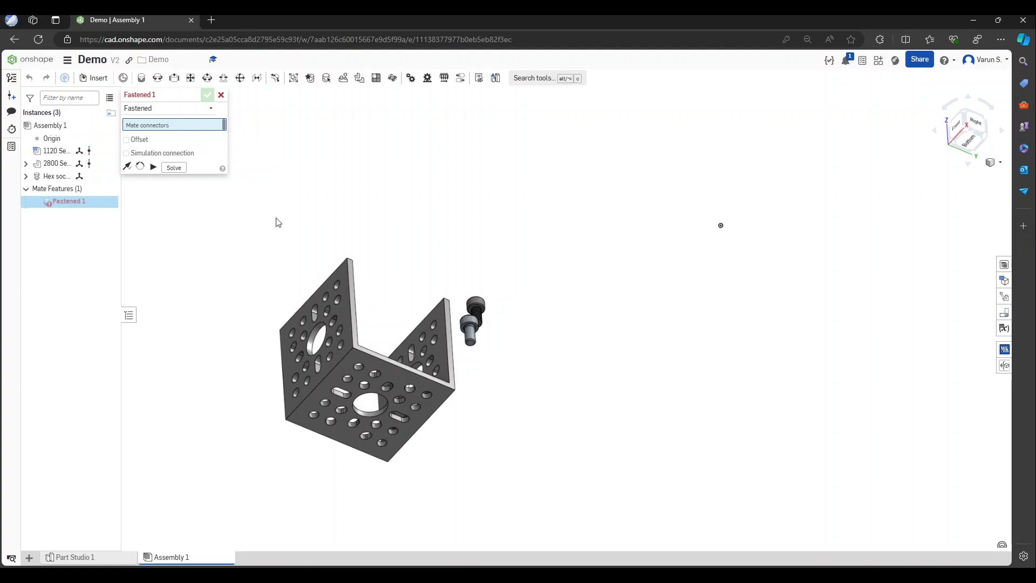
{"action": "scroll", "coordinate": [435, 412], "scroll_direction": "up", "scroll_amount": 3}
{"action": "scroll", "coordinate": [433, 387], "scroll_direction": "up", "scroll_amount": 3}
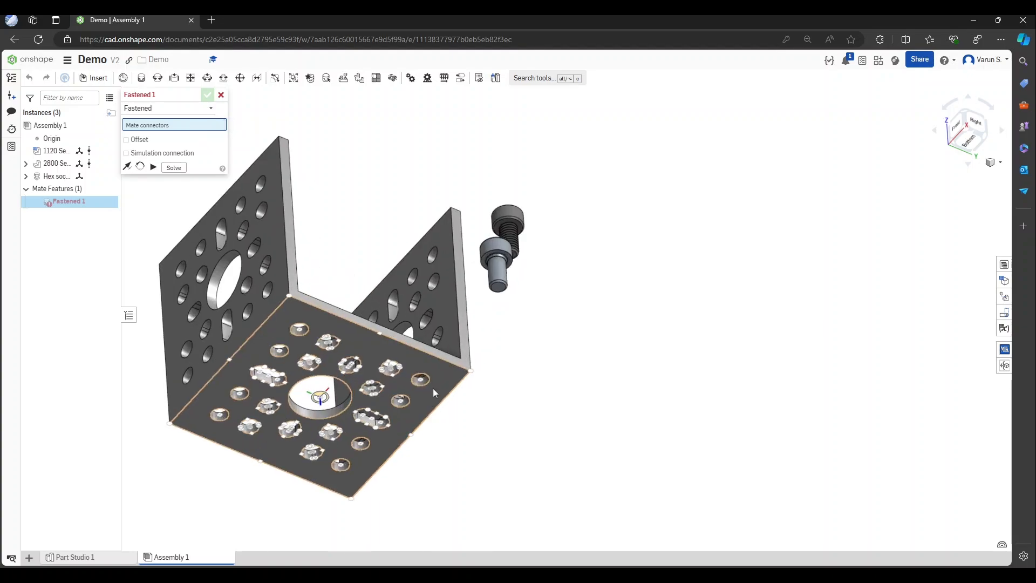
{"action": "scroll", "coordinate": [507, 398], "scroll_direction": "down", "scroll_amount": 4}
{"action": "scroll", "coordinate": [440, 396], "scroll_direction": "up", "scroll_amount": 5}
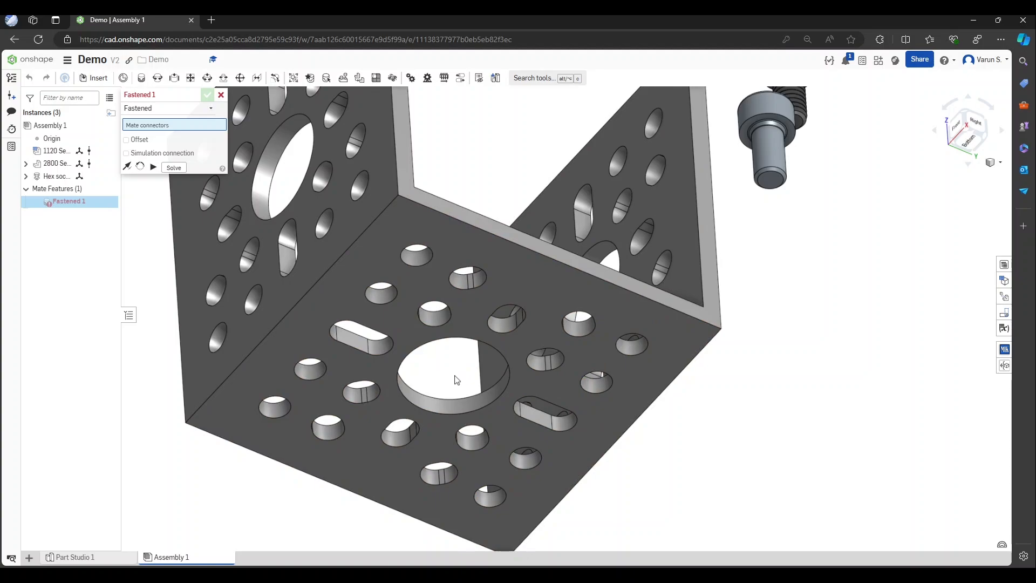
{"action": "left_click", "coordinate": [642, 406]}
{"action": "scroll", "coordinate": [366, 422], "scroll_direction": "down", "scroll_amount": 10}
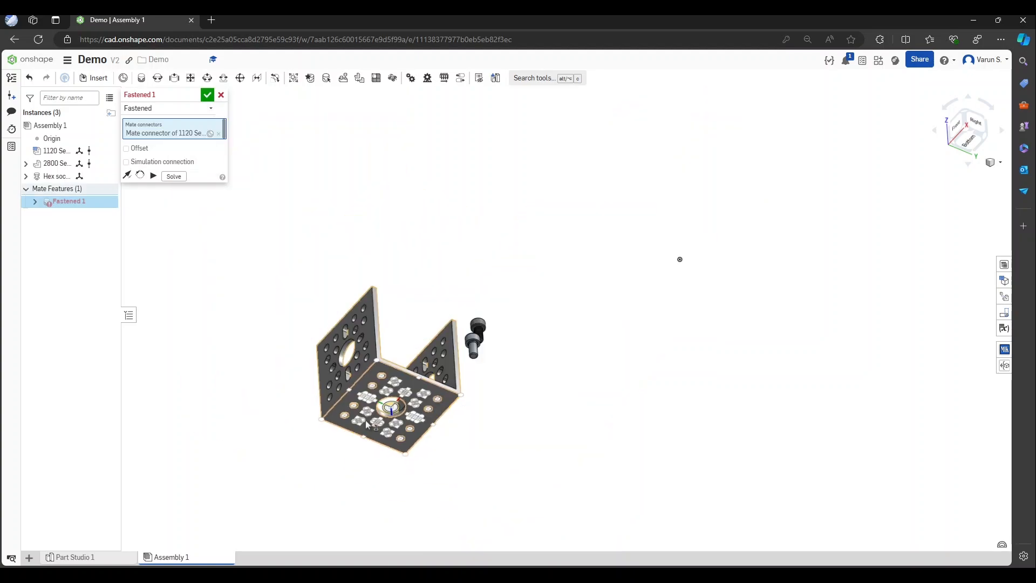
Fasten the U-channel's selected connector to the assembly origin and accept the mate
{"action": "scroll", "coordinate": [614, 301], "scroll_direction": "up", "scroll_amount": 3}
{"action": "right_click_drag", "start_coordinate": [610, 302], "coordinate": [599, 365]}
{"action": "scroll", "coordinate": [605, 282], "scroll_direction": "down", "scroll_amount": 3}
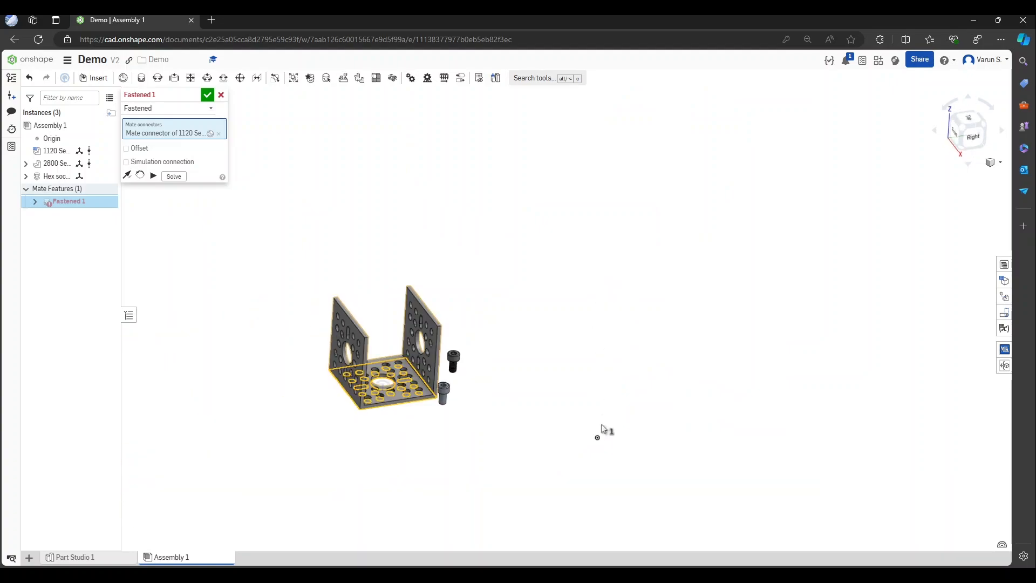
{"action": "scroll", "coordinate": [598, 435], "scroll_direction": "up", "scroll_amount": 5}
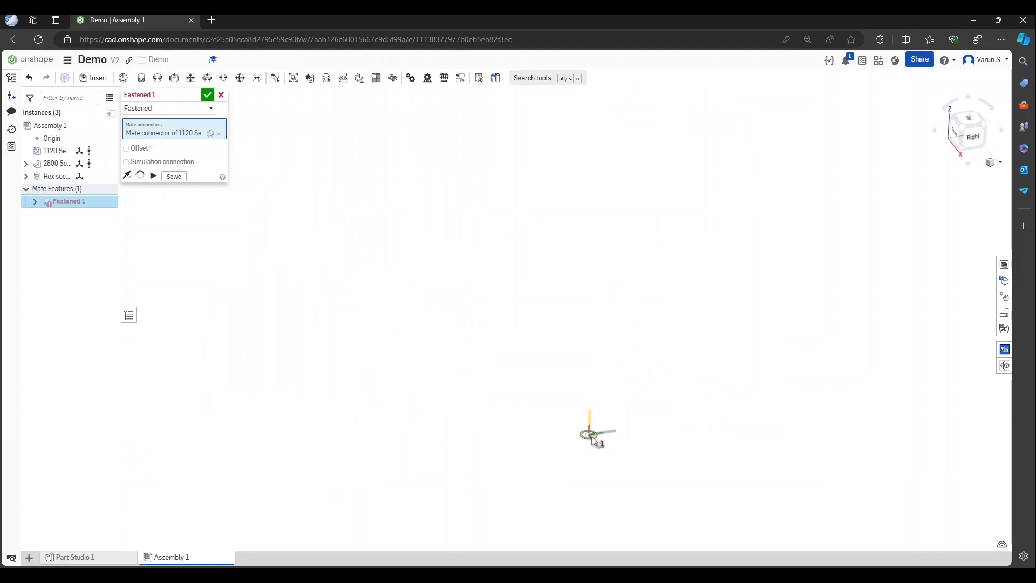
{"action": "scroll", "coordinate": [593, 440], "scroll_direction": "down", "scroll_amount": 3}
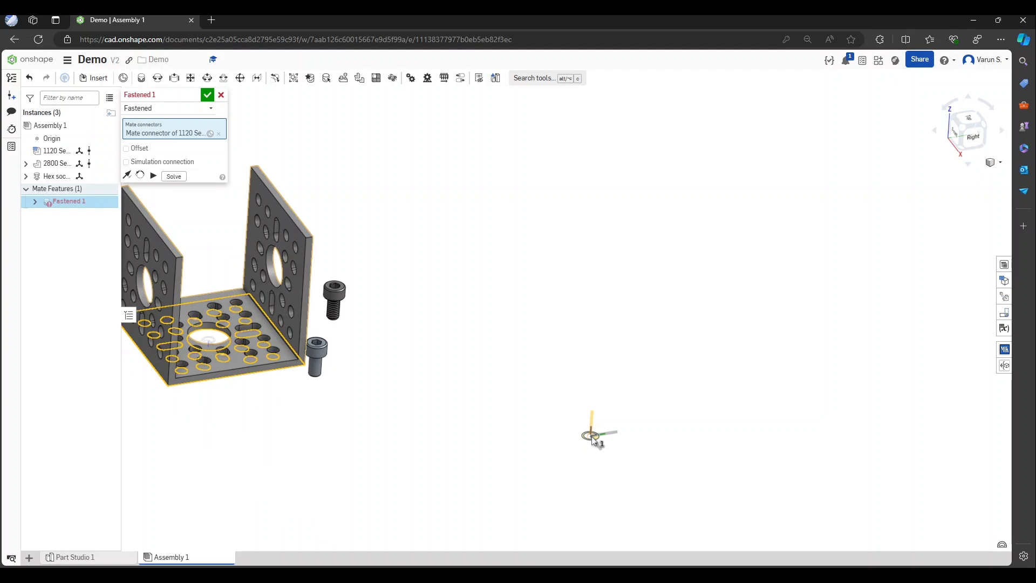
{"action": "scroll", "coordinate": [594, 438], "scroll_direction": "down", "scroll_amount": 2}
{"action": "left_click", "coordinate": [594, 437]}
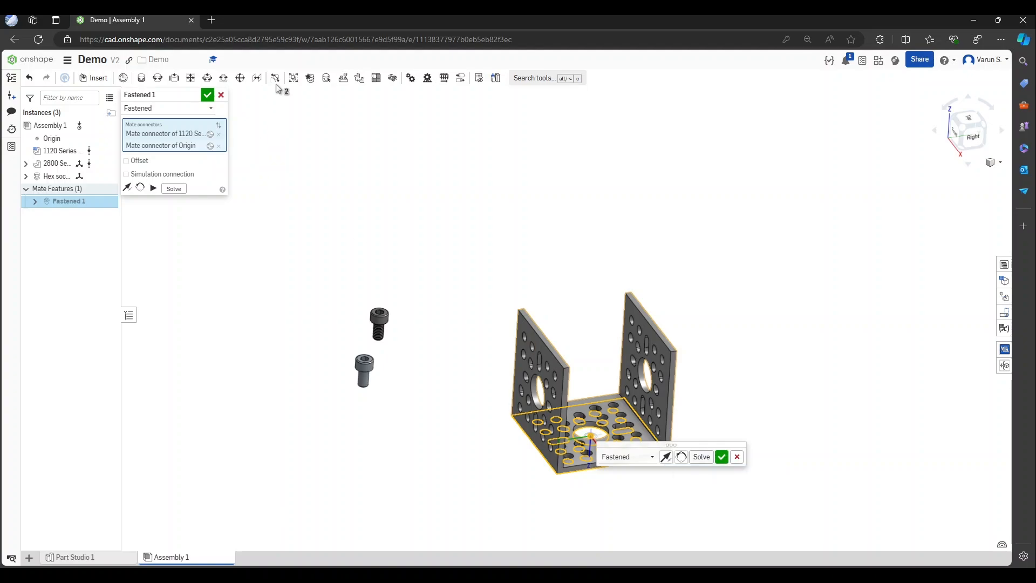
{"action": "left_click", "coordinate": [210, 99]}
{"action": "scroll", "coordinate": [745, 493], "scroll_direction": "down", "scroll_amount": 2}
{"action": "scroll", "coordinate": [600, 448], "scroll_direction": "up", "scroll_amount": 2}
{"action": "scroll", "coordinate": [423, 421], "scroll_direction": "down", "scroll_amount": 2}
{"action": "scroll", "coordinate": [531, 433], "scroll_direction": "up", "scroll_amount": 4}
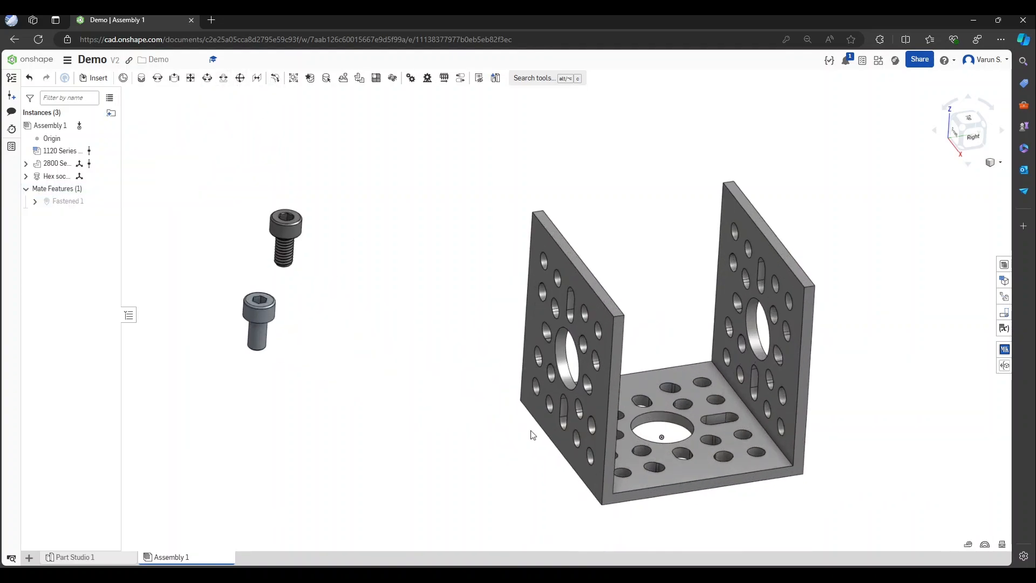
{"action": "scroll", "coordinate": [531, 434], "scroll_direction": "down", "scroll_amount": 2}
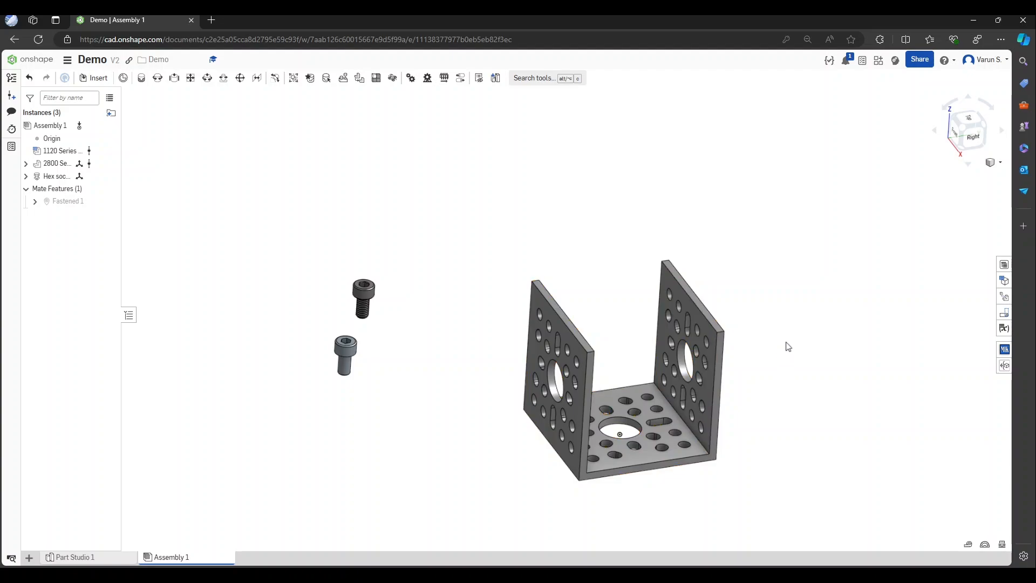
{"action": "scroll", "coordinate": [787, 348], "scroll_direction": "down", "scroll_amount": 3}
{"action": "scroll", "coordinate": [782, 372], "scroll_direction": "up", "scroll_amount": 3}
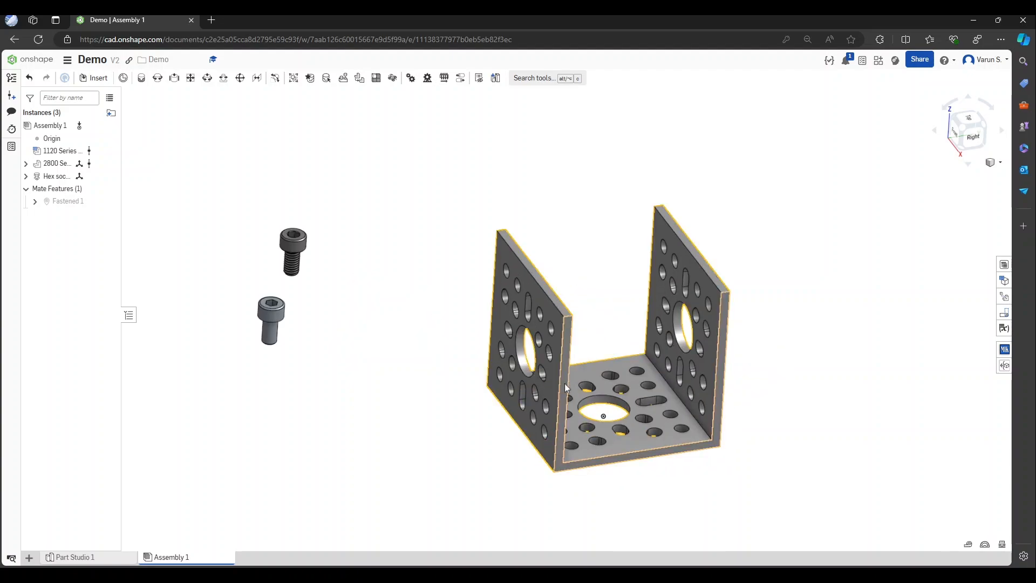
{"action": "scroll", "coordinate": [478, 389], "scroll_direction": "down", "scroll_amount": 2}
{"action": "scroll", "coordinate": [464, 373], "scroll_direction": "up", "scroll_amount": 3}
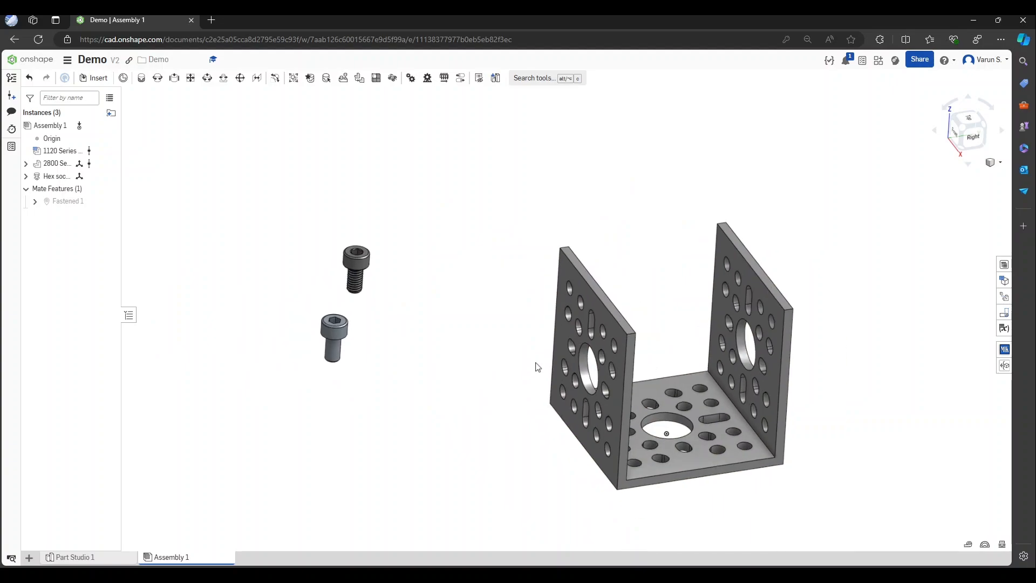
{"action": "scroll", "coordinate": [535, 373], "scroll_direction": "up", "scroll_amount": 2}
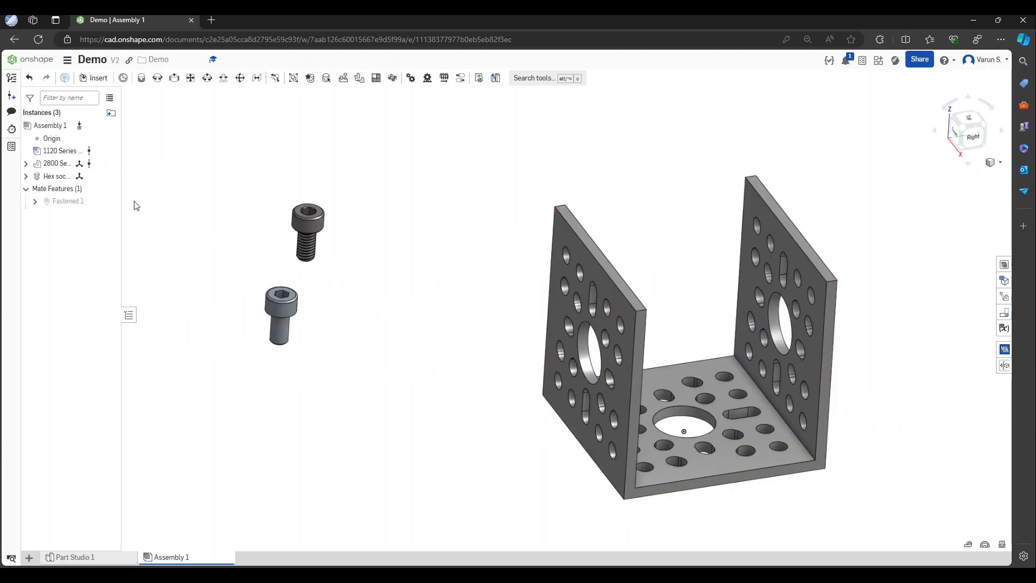
Delete the fastened mate that ties the U-channel to the origin
{"action": "left_click", "coordinate": [74, 204]}
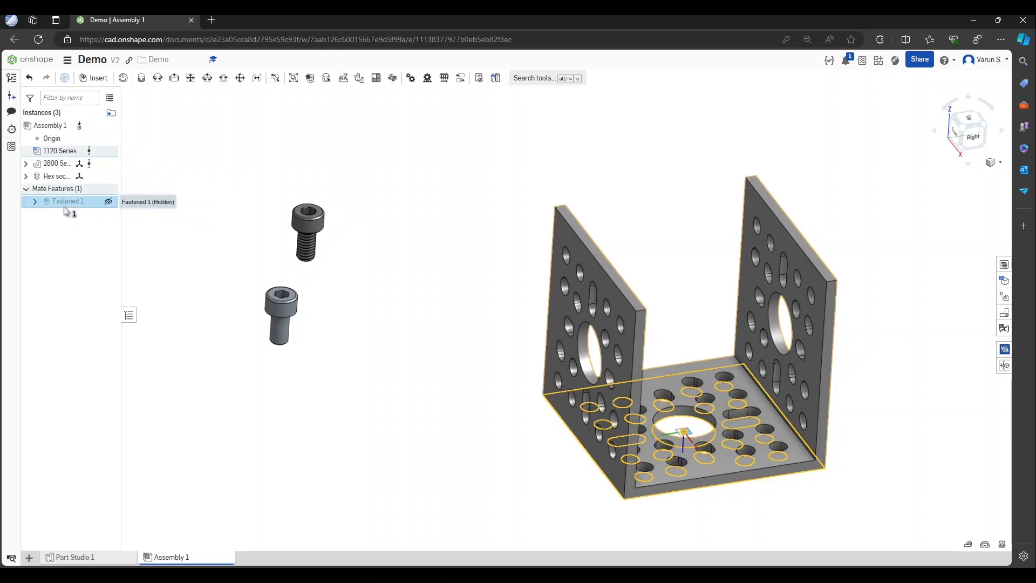
{"action": "left_click", "coordinate": [150, 221]}
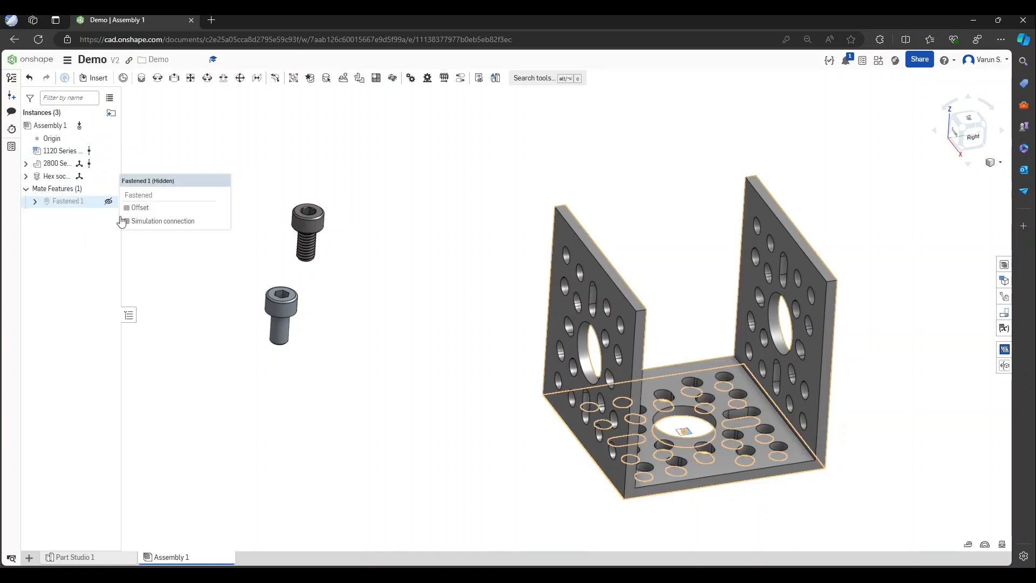
{"action": "right_click", "coordinate": [73, 205]}
{"action": "left_click", "coordinate": [120, 344]}
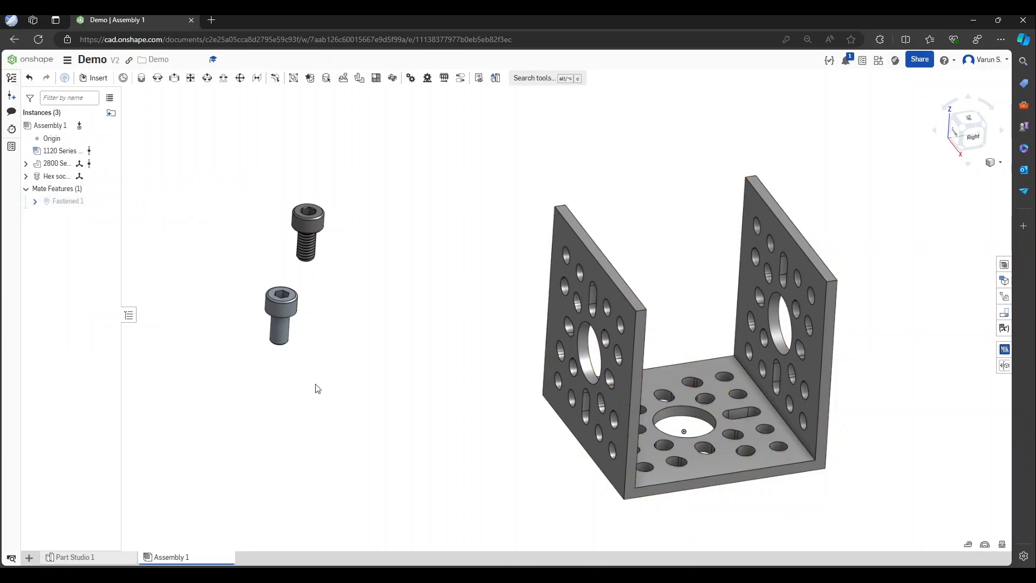
Move the U-channel freely off the assembly origin
{"action": "scroll", "coordinate": [817, 337], "scroll_direction": "down", "scroll_amount": 3}
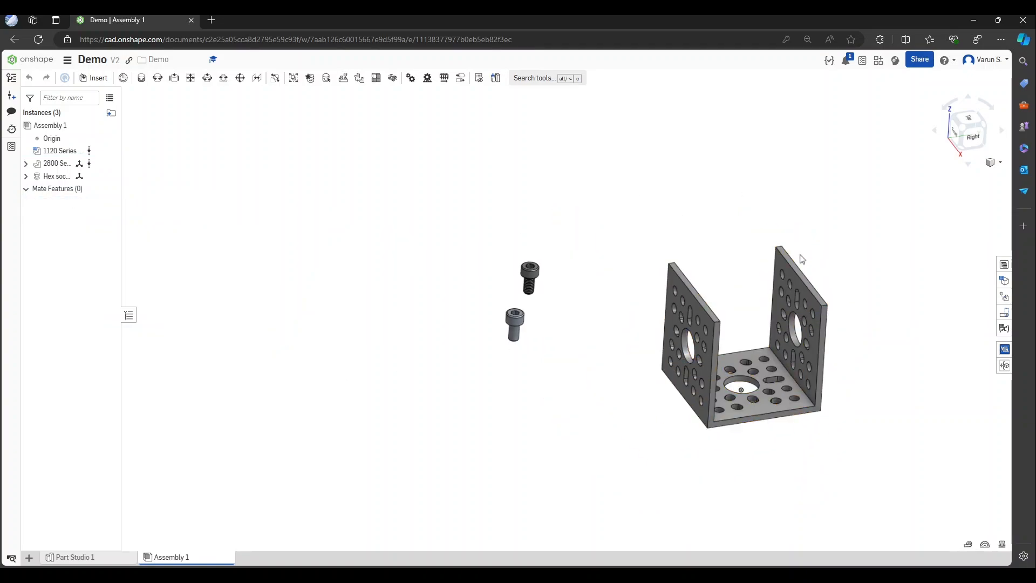
{"action": "left_click_drag", "start_coordinate": [800, 255], "coordinate": [764, 267]}
{"action": "scroll", "coordinate": [821, 226], "scroll_direction": "up", "scroll_amount": 2}
{"action": "scroll", "coordinate": [740, 415], "scroll_direction": "up", "scroll_amount": 1}
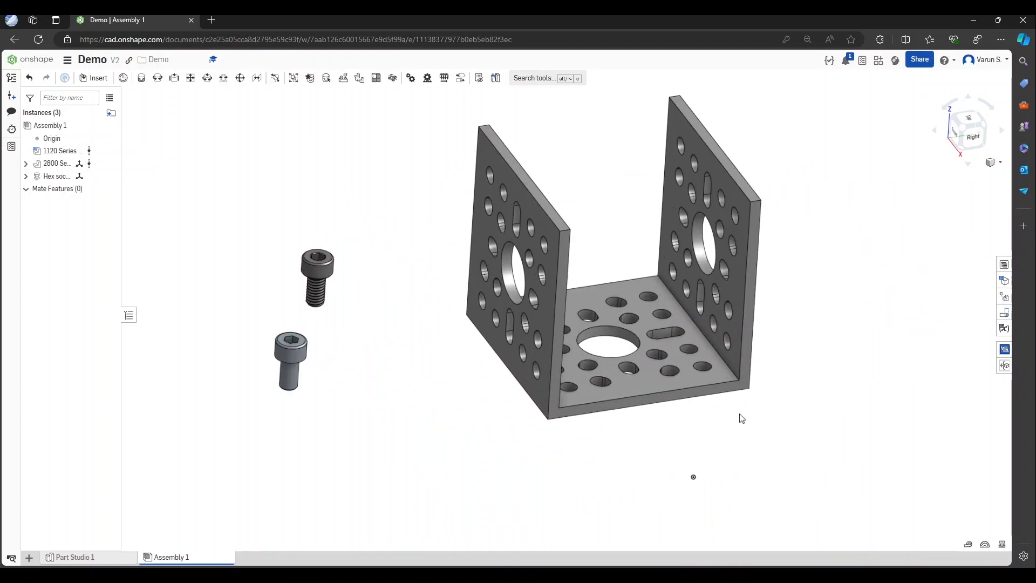
{"action": "scroll", "coordinate": [725, 442], "scroll_direction": "down", "scroll_amount": 1}
{"action": "scroll", "coordinate": [690, 293], "scroll_direction": "up", "scroll_amount": 1}
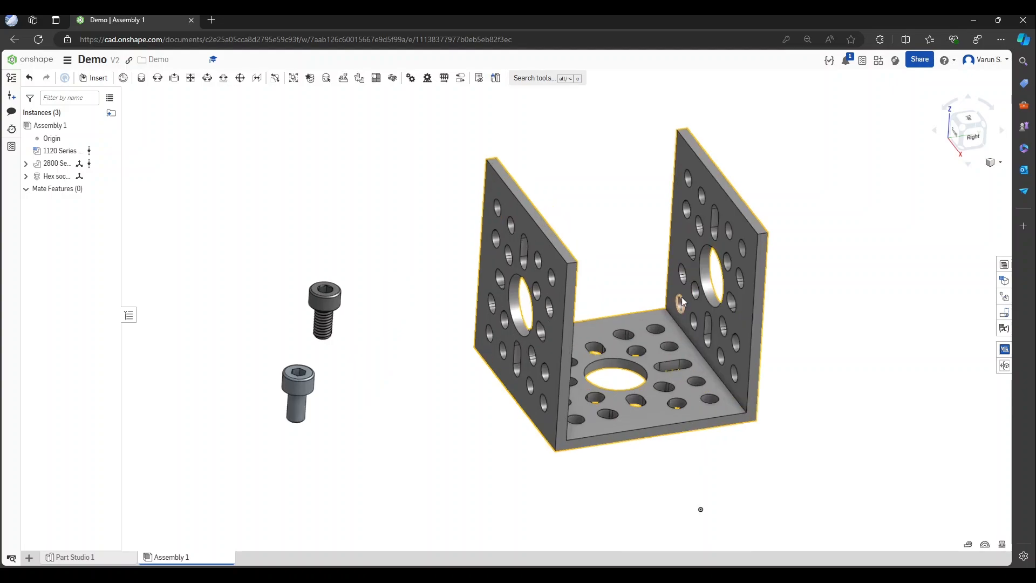
Start a Fastened mate with the centre of the hex socket screw's under-head face as the first mate connector
{"action": "right_click_drag", "start_coordinate": [604, 319], "coordinate": [620, 241]}
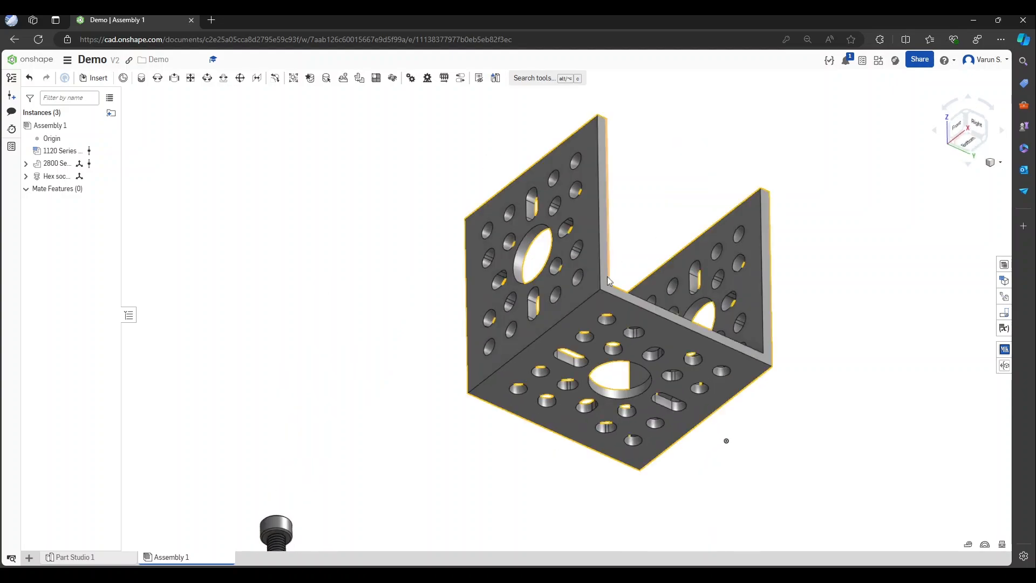
{"action": "scroll", "coordinate": [607, 277], "scroll_direction": "down", "scroll_amount": 2}
{"action": "scroll", "coordinate": [432, 418], "scroll_direction": "up", "scroll_amount": 2}
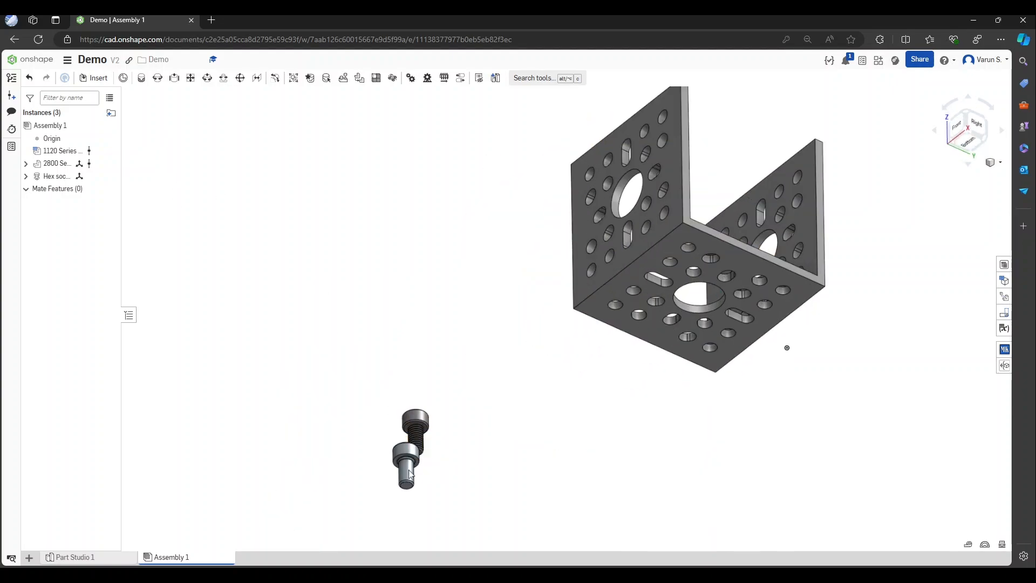
{"action": "scroll", "coordinate": [409, 475], "scroll_direction": "up", "scroll_amount": 2}
{"action": "scroll", "coordinate": [402, 458], "scroll_direction": "down", "scroll_amount": 4}
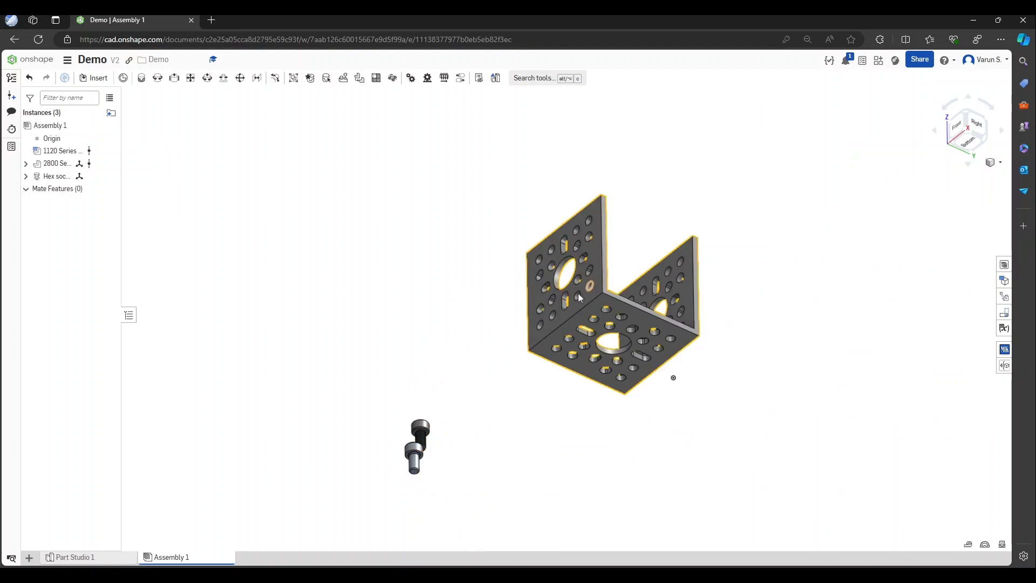
{"action": "scroll", "coordinate": [458, 451], "scroll_direction": "up", "scroll_amount": 5}
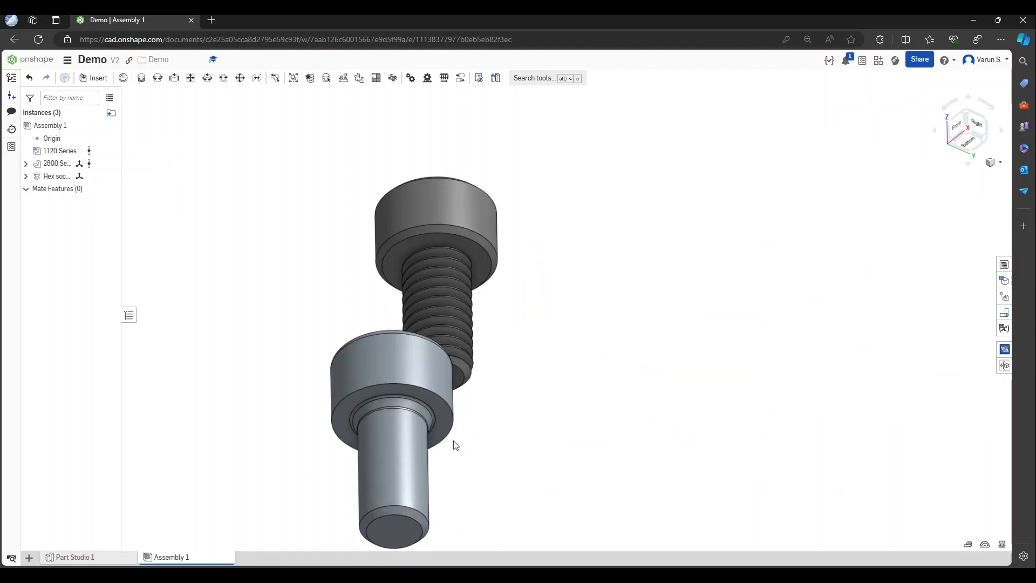
{"action": "scroll", "coordinate": [449, 439], "scroll_direction": "up", "scroll_amount": 2}
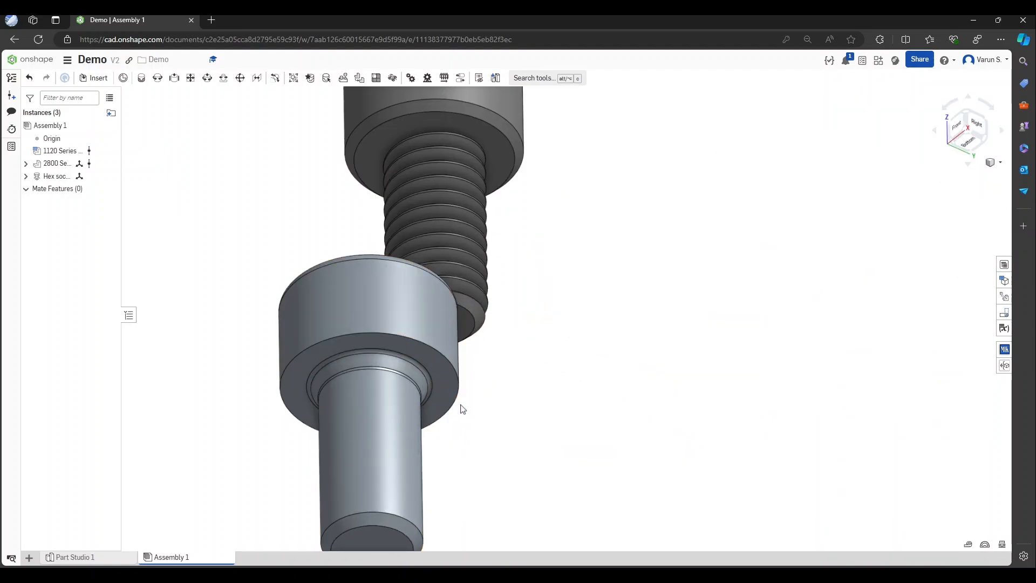
{"action": "key", "text": "m"}
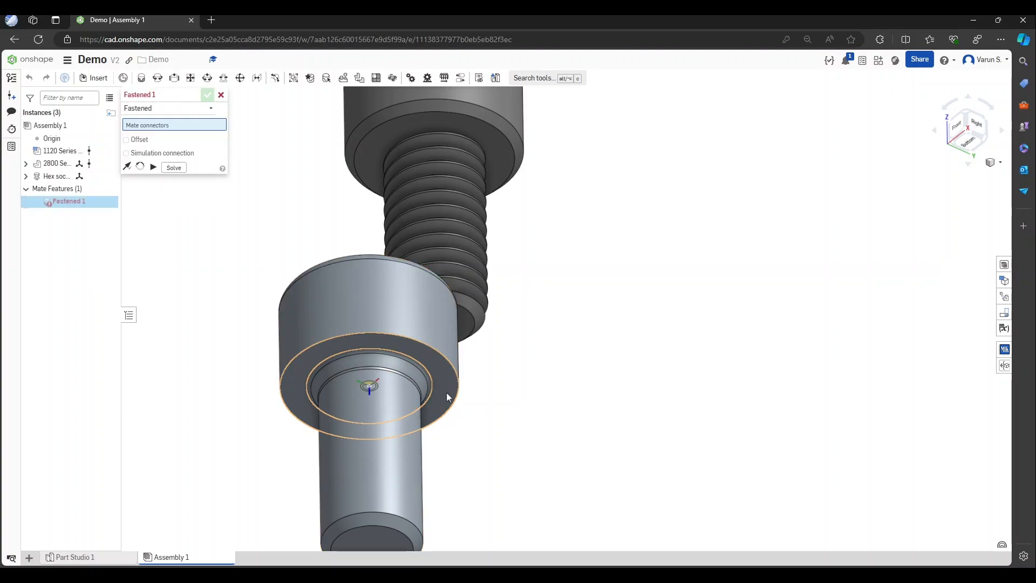
{"action": "scroll", "coordinate": [358, 332], "scroll_direction": "up", "scroll_amount": 4}
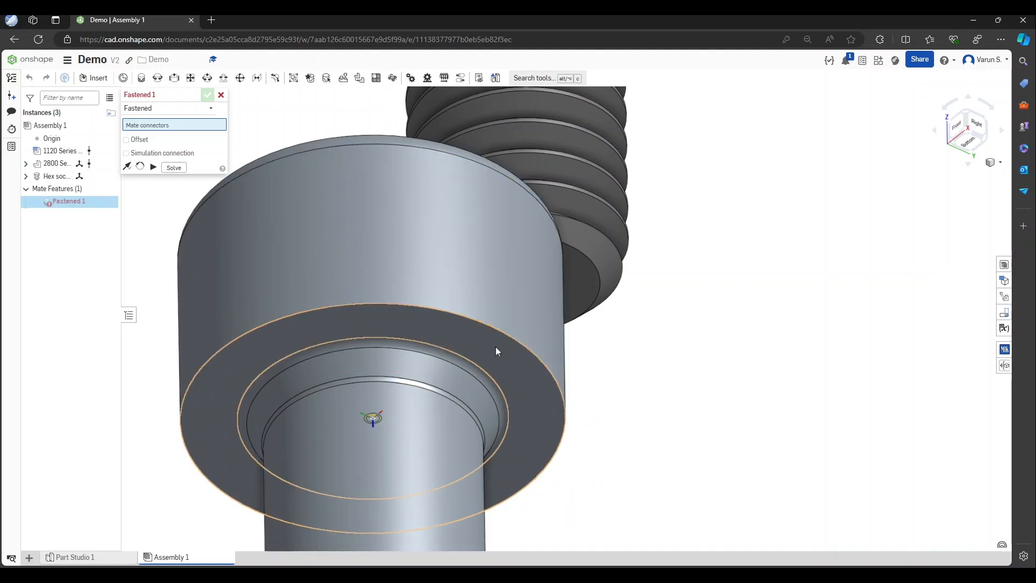
{"action": "right_click_drag", "start_coordinate": [533, 386], "coordinate": [534, 410]}
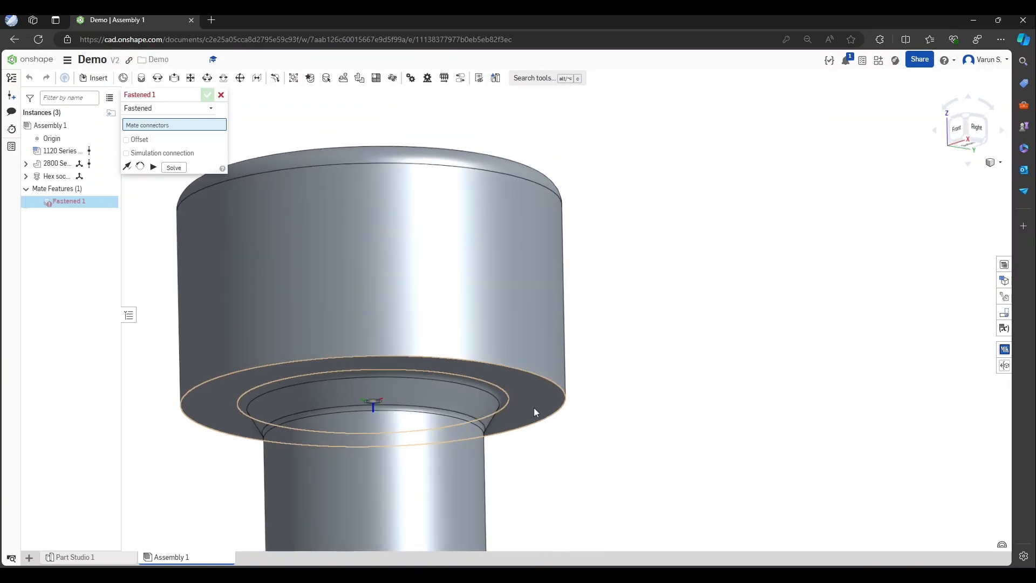
{"action": "left_click", "coordinate": [533, 409]}
Select the upper corner hole on the outer face of the U-channel's side wall as the second mate connector
{"action": "scroll", "coordinate": [367, 459], "scroll_direction": "down", "scroll_amount": 5}
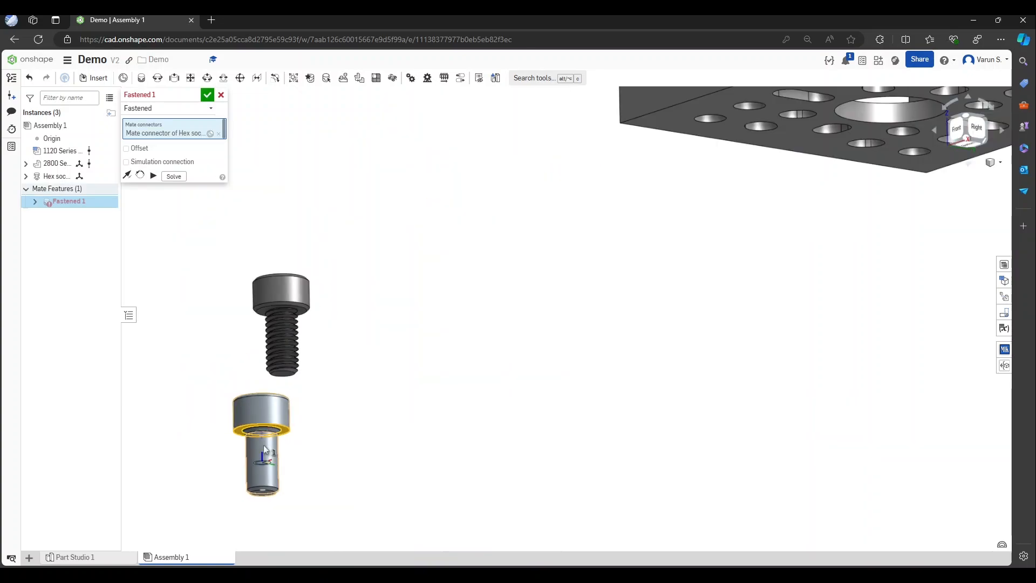
{"action": "scroll", "coordinate": [489, 235], "scroll_direction": "up", "scroll_amount": 6}
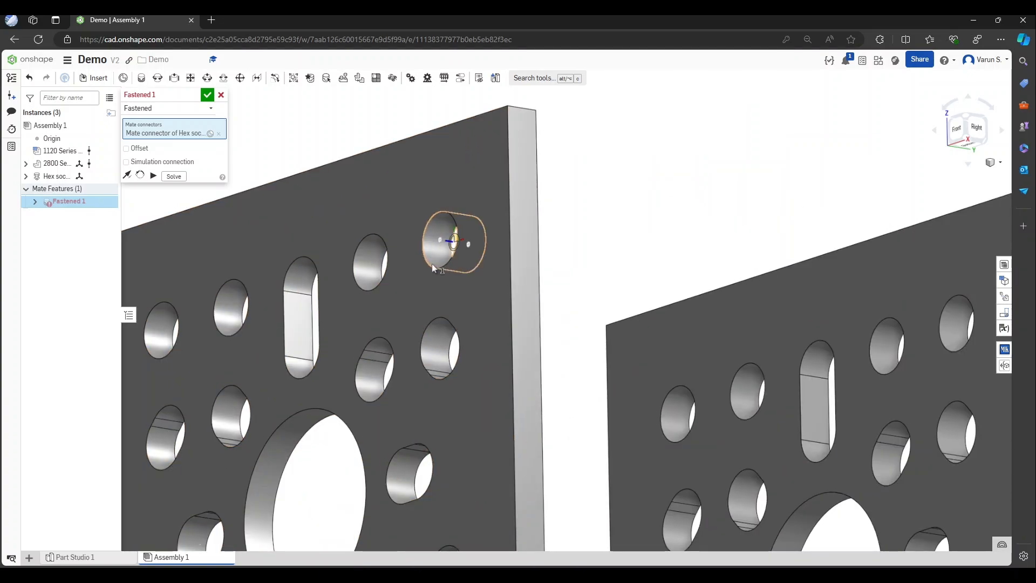
{"action": "left_click", "coordinate": [434, 266]}
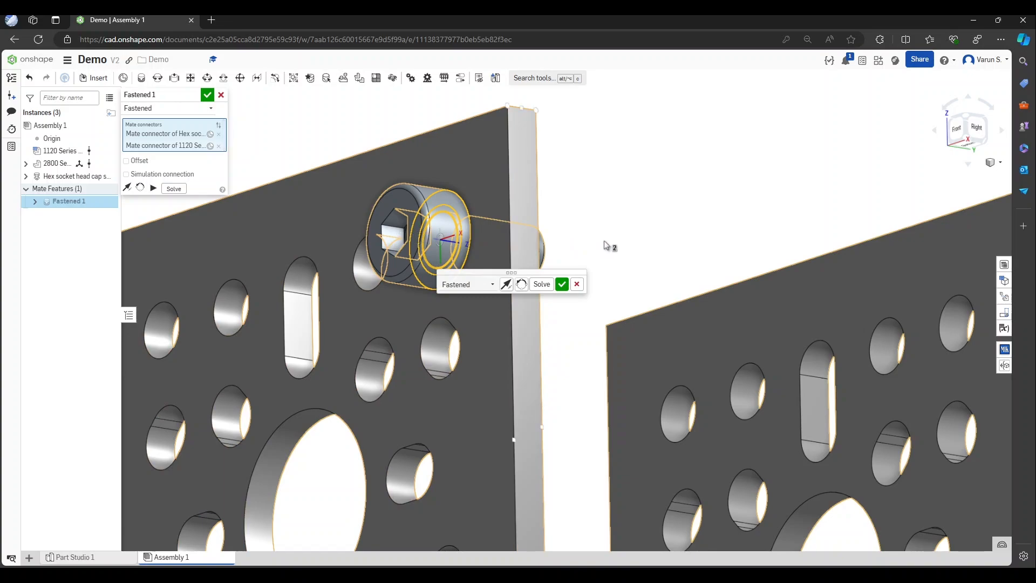
Flip the mate's primary axis to reverse the screw in the hole, and flip it back
{"action": "scroll", "coordinate": [607, 247], "scroll_direction": "down", "scroll_amount": 4}
{"action": "right_click_drag", "start_coordinate": [586, 249], "coordinate": [409, 296]}
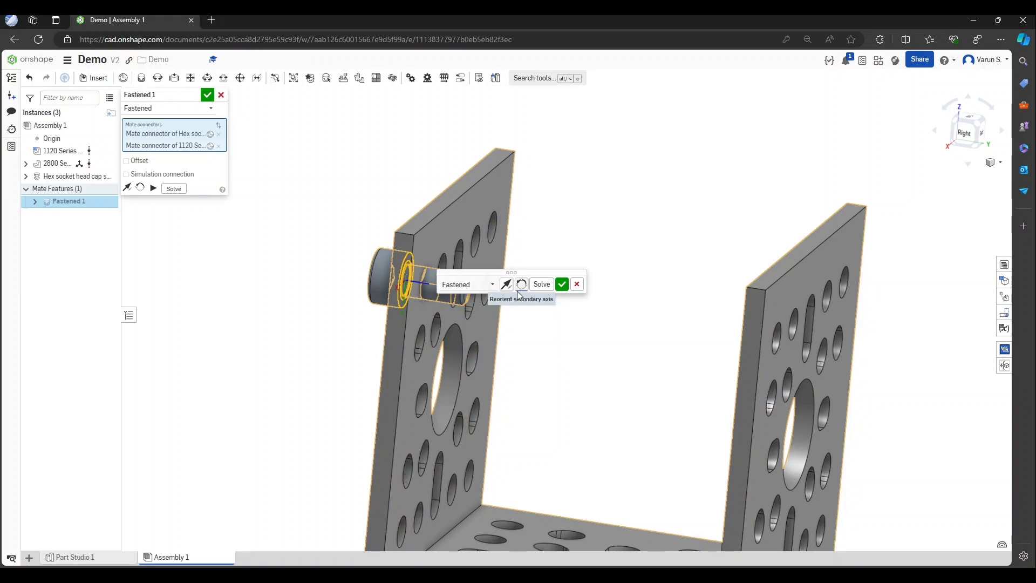
{"action": "left_click", "coordinate": [129, 189]}
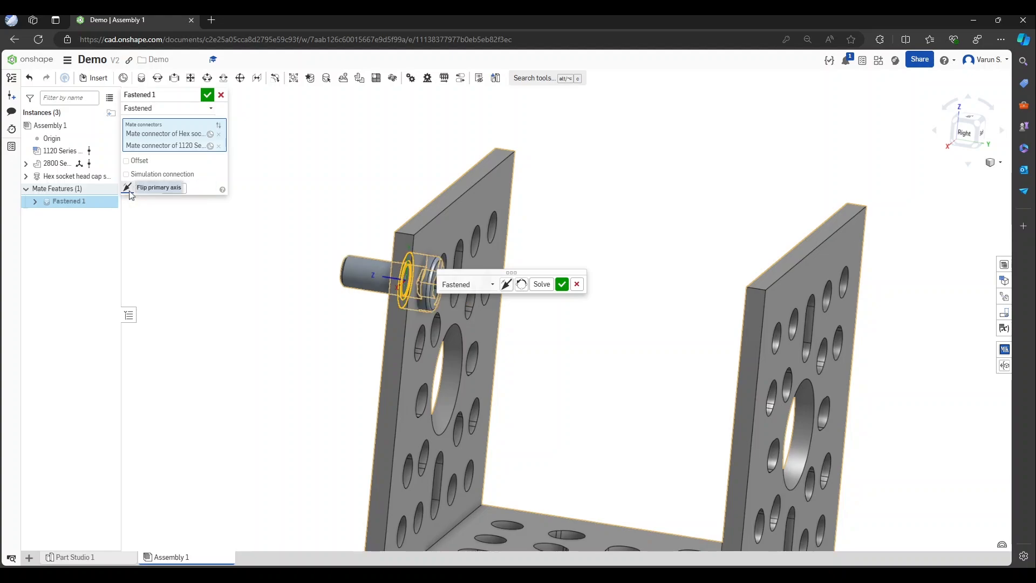
{"action": "left_click", "coordinate": [128, 188]}
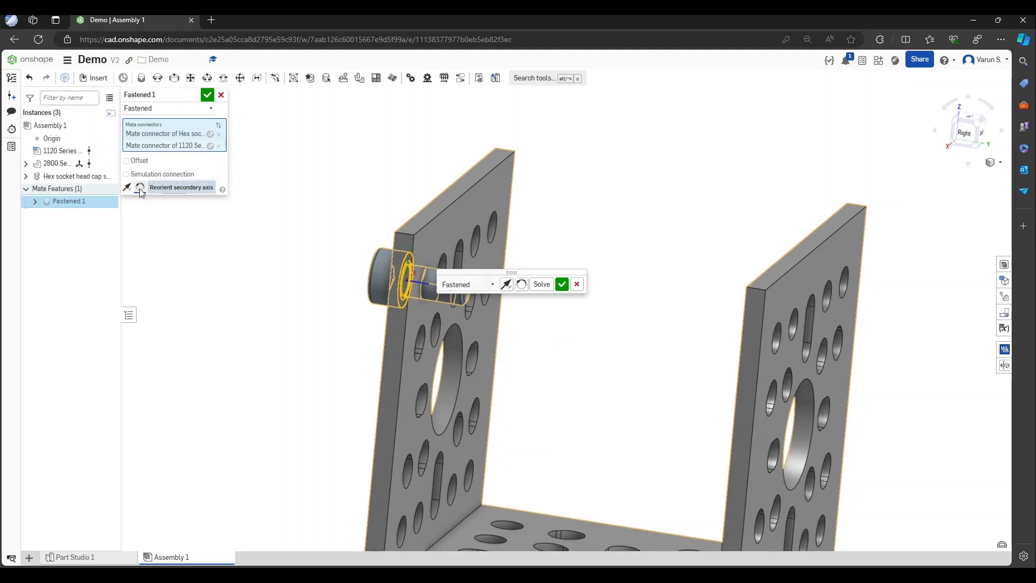
Reorient the mate's secondary axis several times to rotate the screw about its own axis in the hole
{"action": "scroll", "coordinate": [400, 281], "scroll_direction": "up", "scroll_amount": 5}
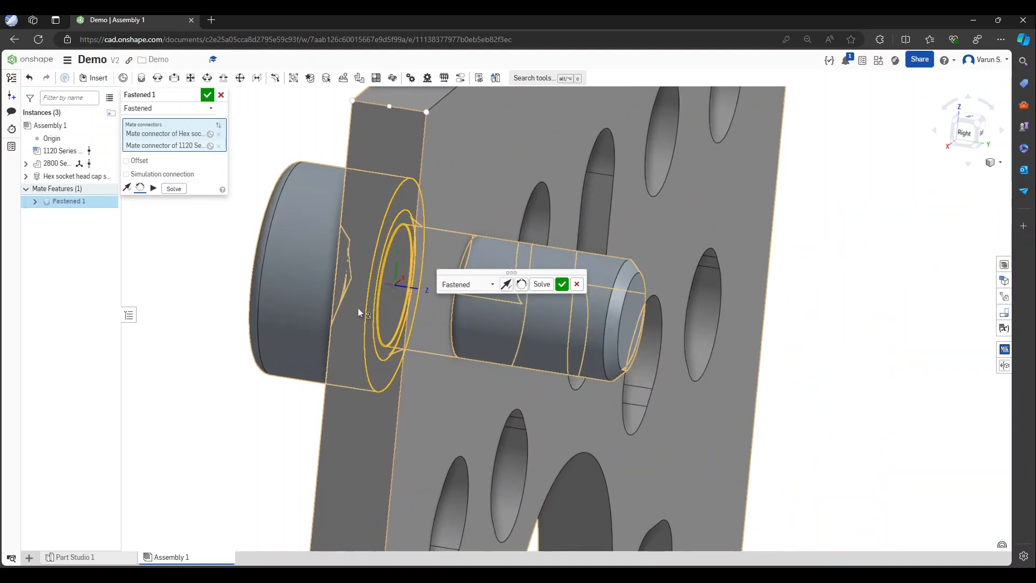
{"action": "scroll", "coordinate": [378, 305], "scroll_direction": "down", "scroll_amount": 3}
{"action": "scroll", "coordinate": [345, 300], "scroll_direction": "up", "scroll_amount": 5}
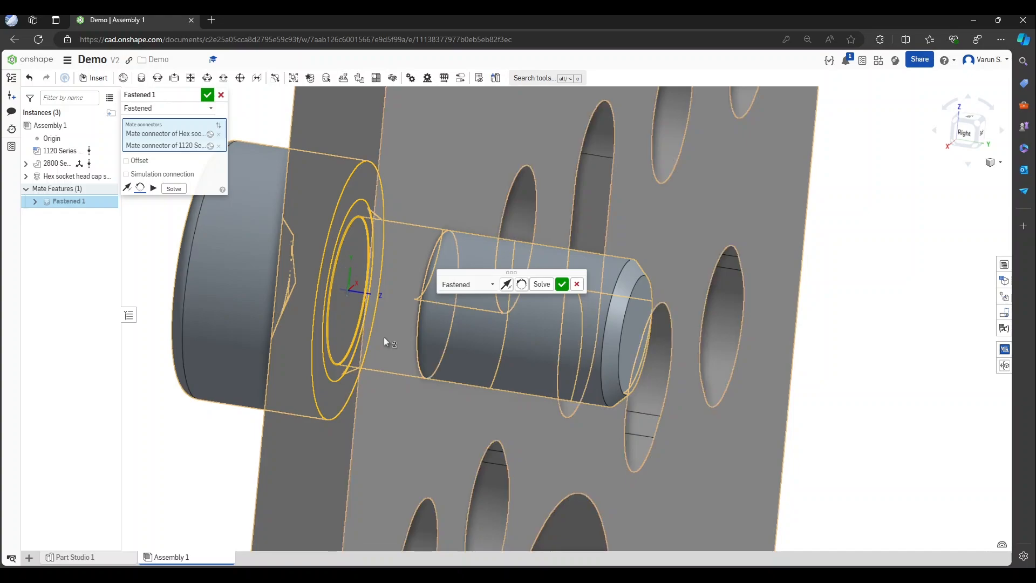
{"action": "right_click_drag", "start_coordinate": [384, 340], "coordinate": [375, 336]}
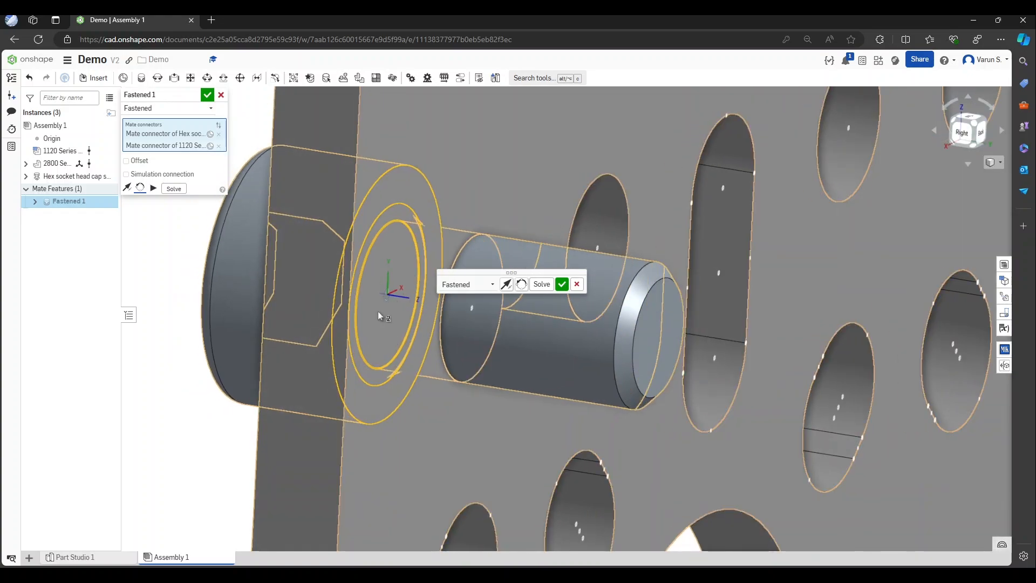
{"action": "left_click", "coordinate": [141, 187]}
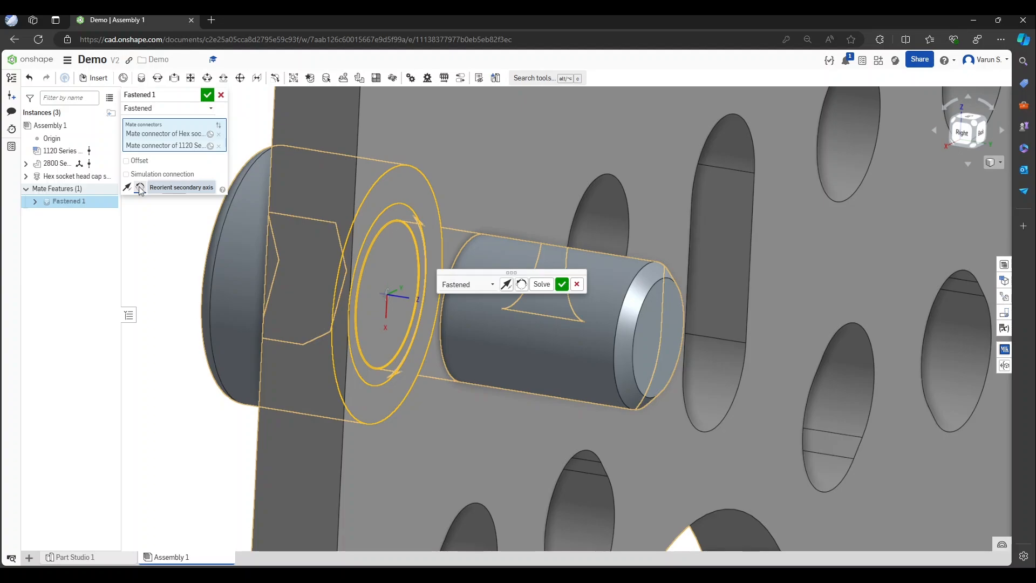
{"action": "left_click", "coordinate": [140, 187]}
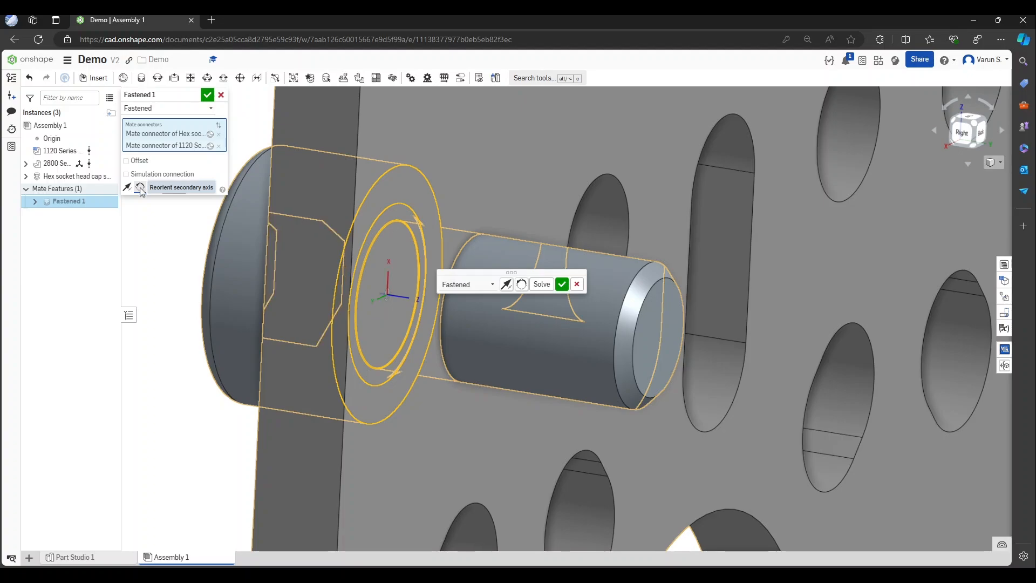
{"action": "left_click", "coordinate": [140, 187]}
{"action": "scroll", "coordinate": [257, 241], "scroll_direction": "down", "scroll_amount": 2}
{"action": "scroll", "coordinate": [201, 221], "scroll_direction": "down", "scroll_amount": 2}
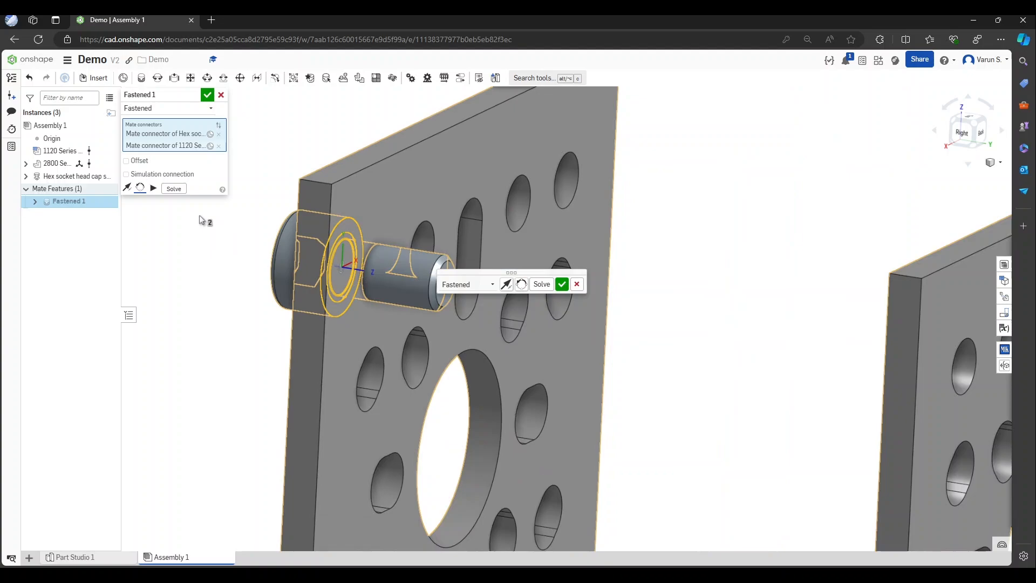
{"action": "left_click", "coordinate": [141, 187]}
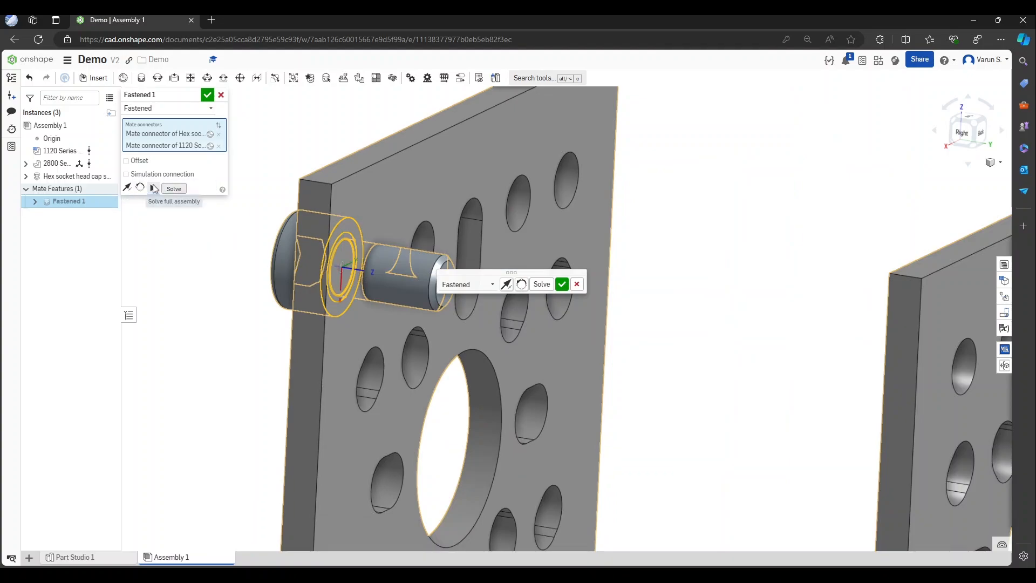
Animate the mate's degree of freedom and accept the Fastened mate between the screw and the U-channel
{"action": "left_click", "coordinate": [154, 189]}
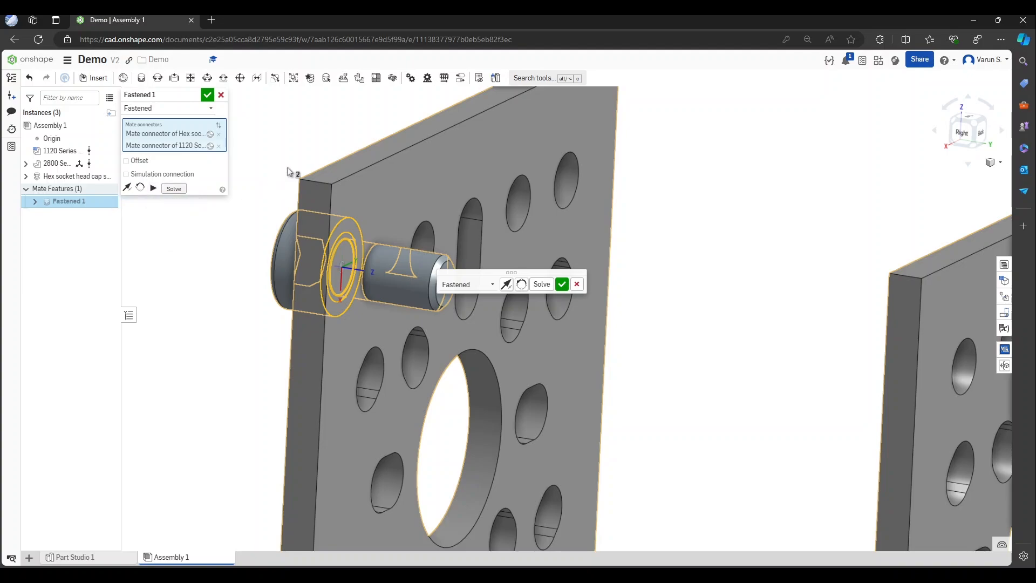
{"action": "scroll", "coordinate": [314, 175], "scroll_direction": "down", "scroll_amount": 5}
{"action": "scroll", "coordinate": [463, 272], "scroll_direction": "up", "scroll_amount": 3}
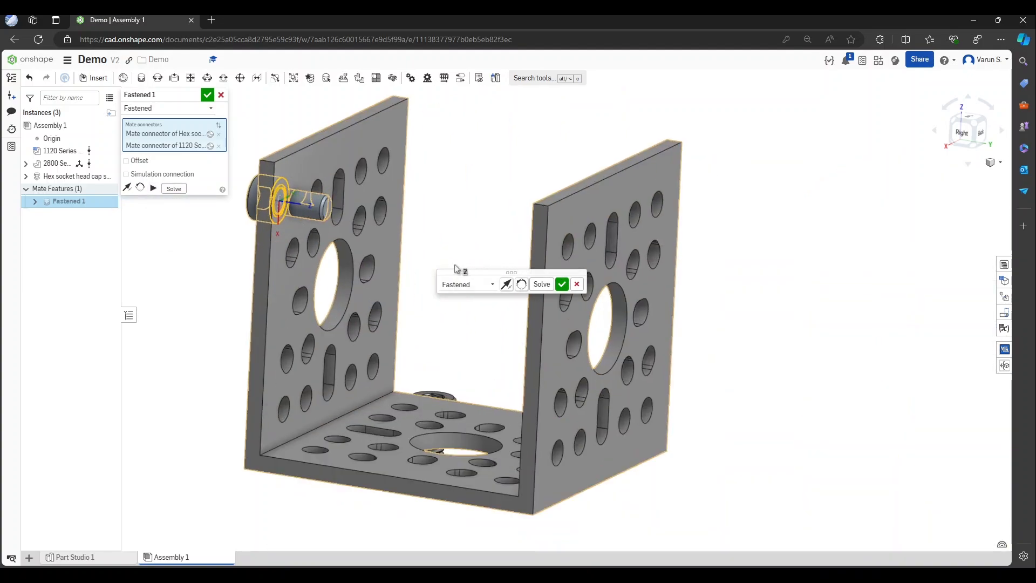
{"action": "scroll", "coordinate": [534, 360], "scroll_direction": "down", "scroll_amount": 2}
{"action": "scroll", "coordinate": [502, 363], "scroll_direction": "up", "scroll_amount": 2}
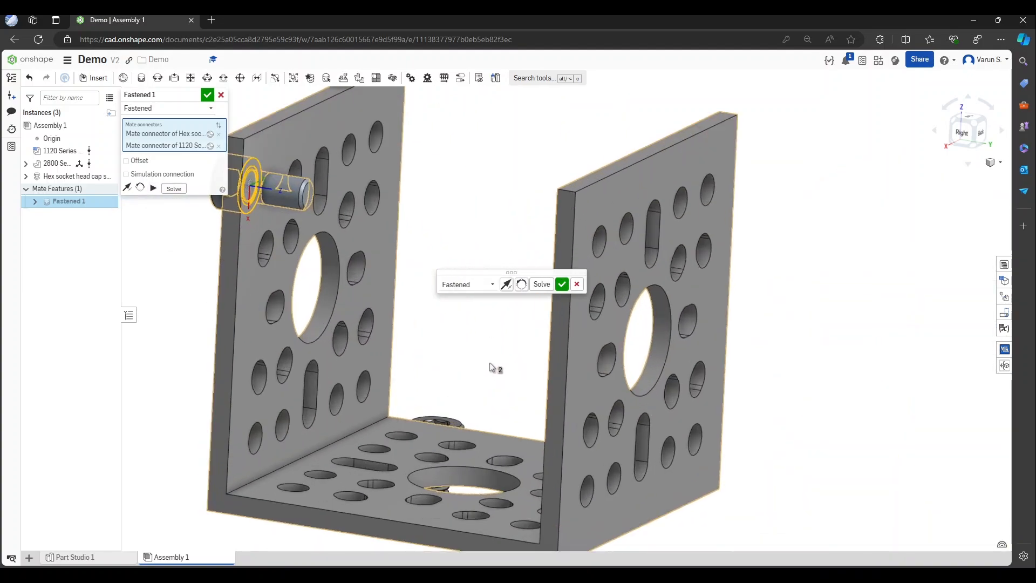
{"action": "scroll", "coordinate": [491, 365], "scroll_direction": "down", "scroll_amount": 2}
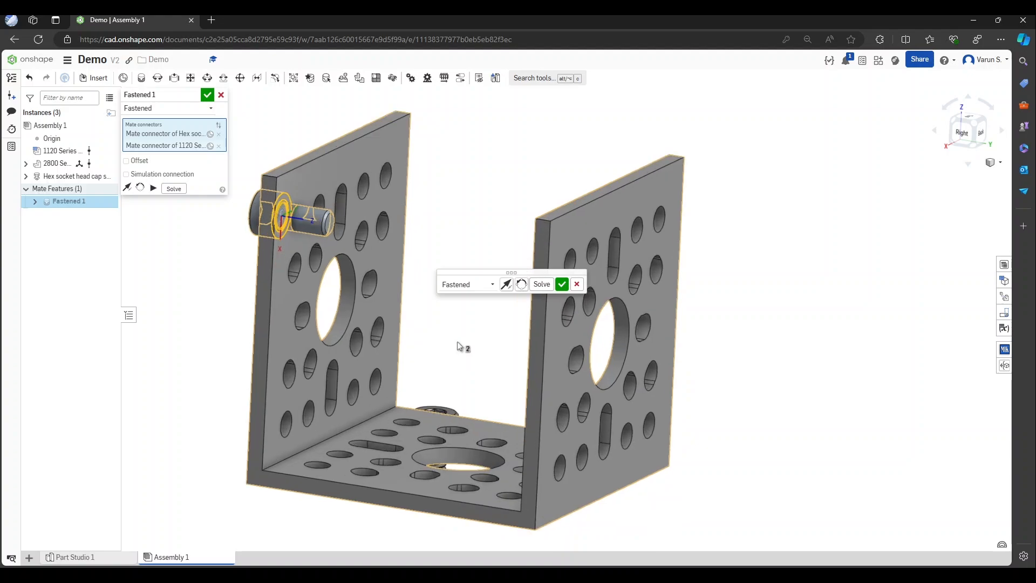
{"action": "scroll", "coordinate": [410, 324], "scroll_direction": "down", "scroll_amount": 1}
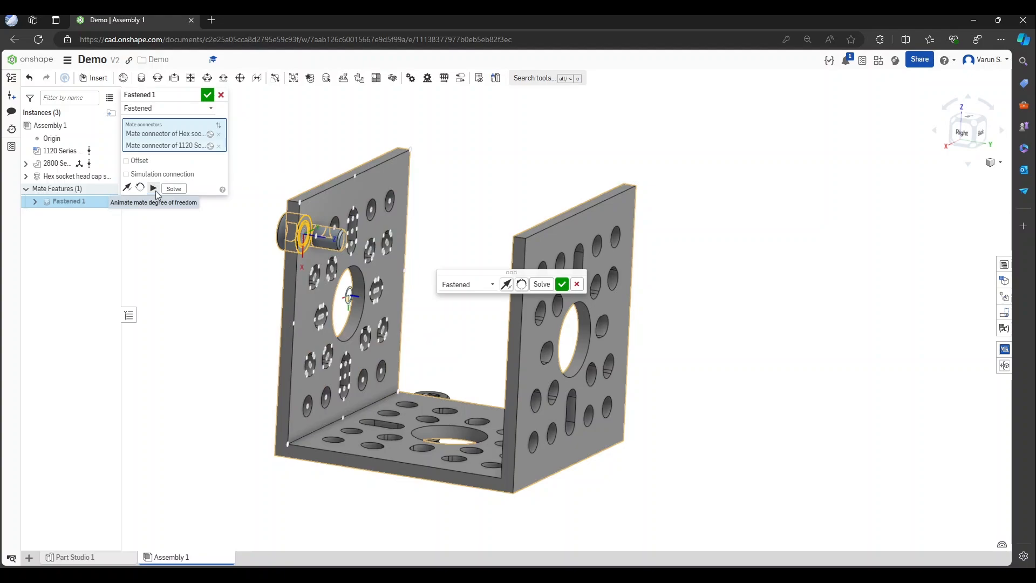
{"action": "left_click", "coordinate": [208, 95]}
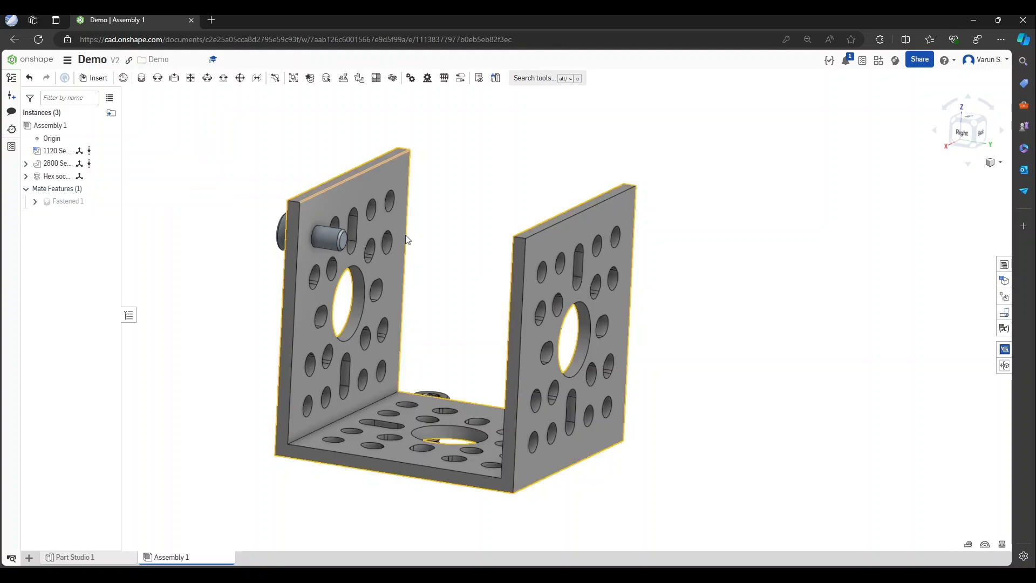
Start a Fastened mate on the loose threaded screw, using the circular edge on the underside of its head as the first mate connector
{"action": "scroll", "coordinate": [540, 275], "scroll_direction": "down", "scroll_amount": 5}
{"action": "scroll", "coordinate": [540, 276], "scroll_direction": "up", "scroll_amount": 2}
{"action": "right_click_drag", "start_coordinate": [504, 305], "coordinate": [613, 270]}
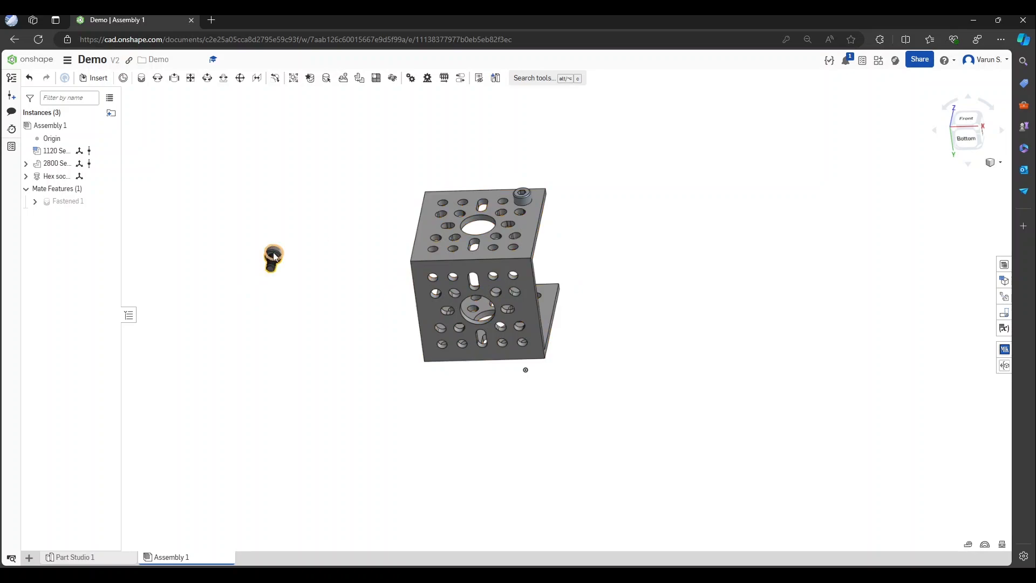
{"action": "scroll", "coordinate": [275, 254], "scroll_direction": "up", "scroll_amount": 10}
{"action": "key", "text": "f"}
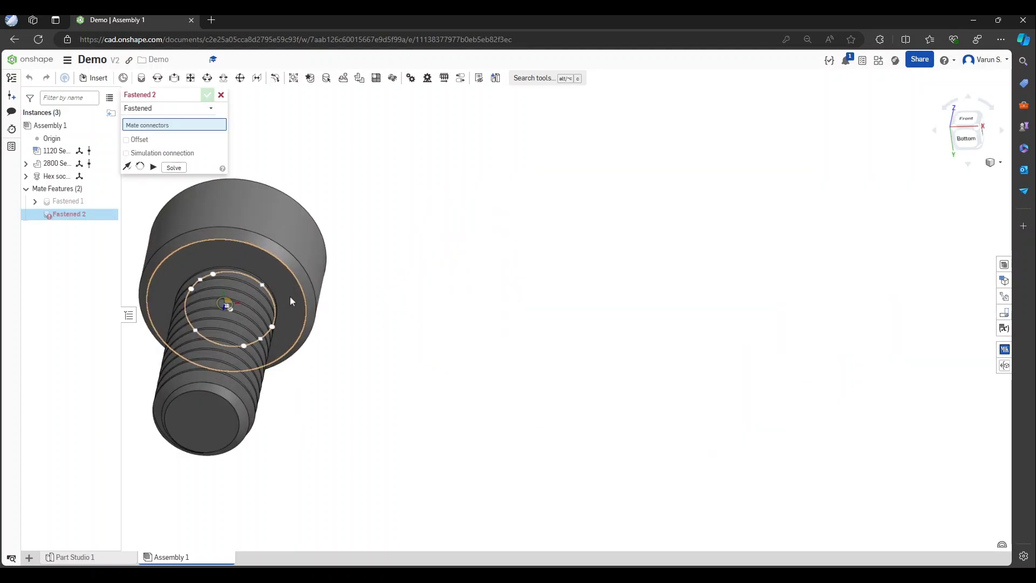
{"action": "scroll", "coordinate": [298, 300], "scroll_direction": "up", "scroll_amount": 2}
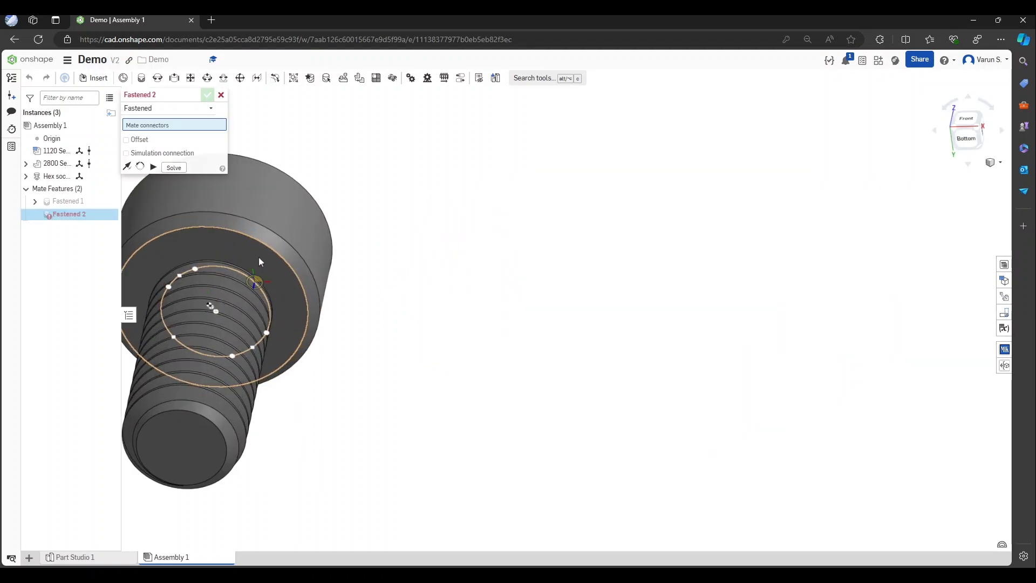
{"action": "scroll", "coordinate": [243, 251], "scroll_direction": "down", "scroll_amount": 2}
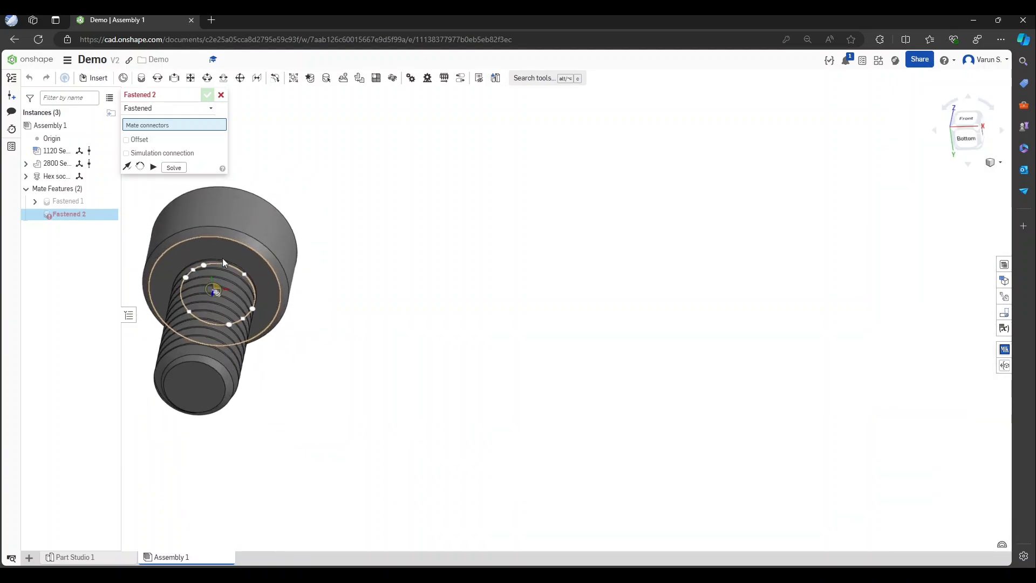
{"action": "scroll", "coordinate": [222, 258], "scroll_direction": "up", "scroll_amount": 5}
{"action": "scroll", "coordinate": [399, 312], "scroll_direction": "down", "scroll_amount": 5}
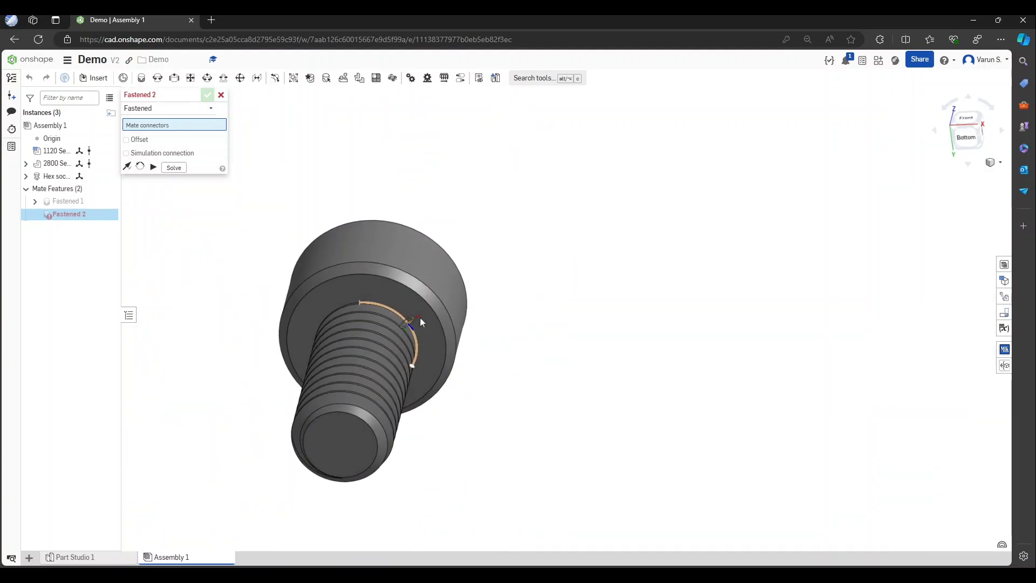
{"action": "right_click_drag", "start_coordinate": [419, 316], "coordinate": [408, 295]}
{"action": "scroll", "coordinate": [407, 293], "scroll_direction": "up", "scroll_amount": 3}
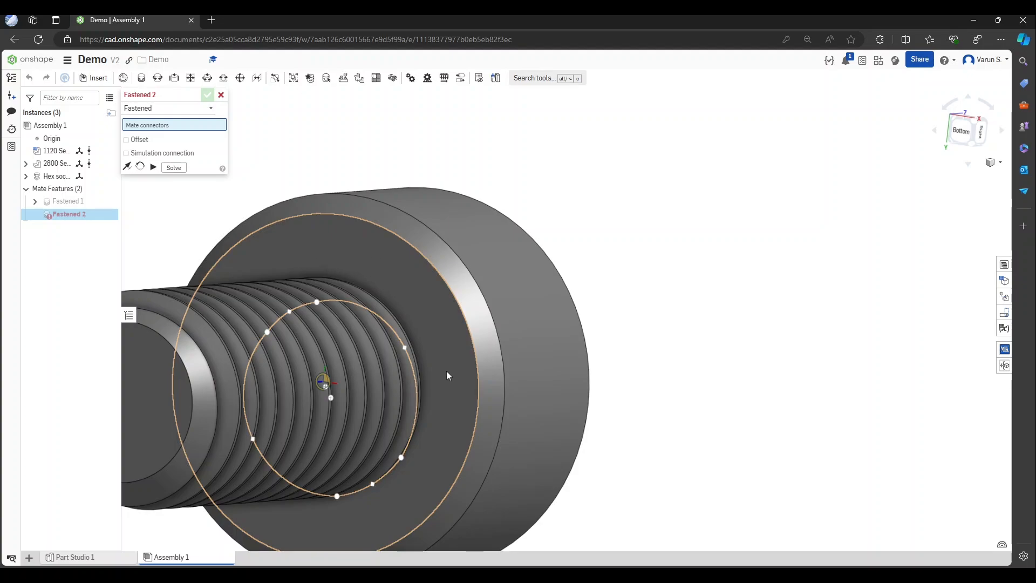
{"action": "scroll", "coordinate": [443, 387], "scroll_direction": "up", "scroll_amount": 4}
{"action": "scroll", "coordinate": [517, 342], "scroll_direction": "up", "scroll_amount": 2}
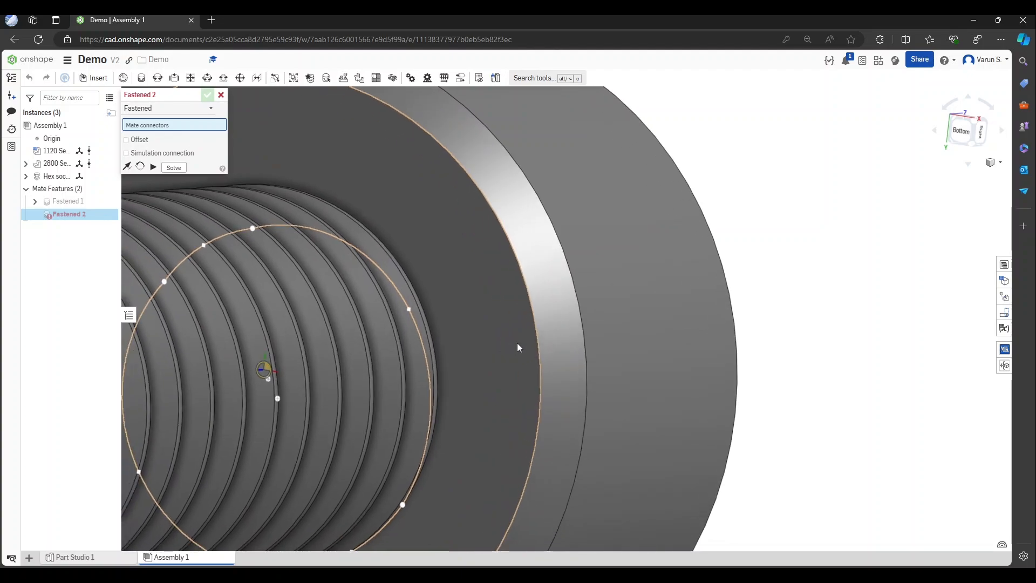
{"action": "scroll", "coordinate": [518, 343], "scroll_direction": "up", "scroll_amount": 2}
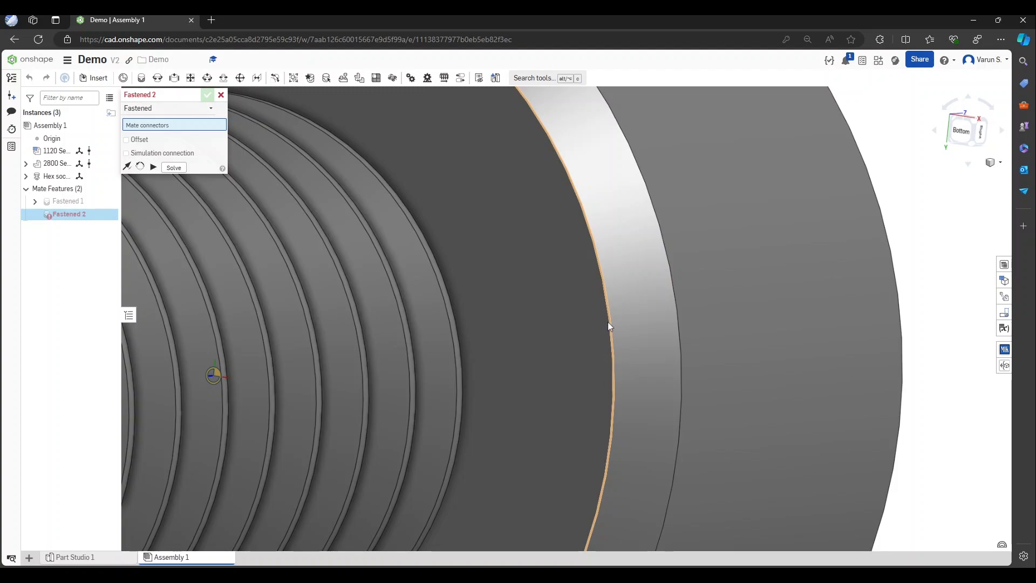
{"action": "left_click", "coordinate": [608, 322]}
Select the lower corner hole on the outer face of the U-channel's side wall as the second mate connector
{"action": "scroll", "coordinate": [366, 386], "scroll_direction": "down", "scroll_amount": 5}
{"action": "scroll", "coordinate": [366, 385], "scroll_direction": "down", "scroll_amount": 5}
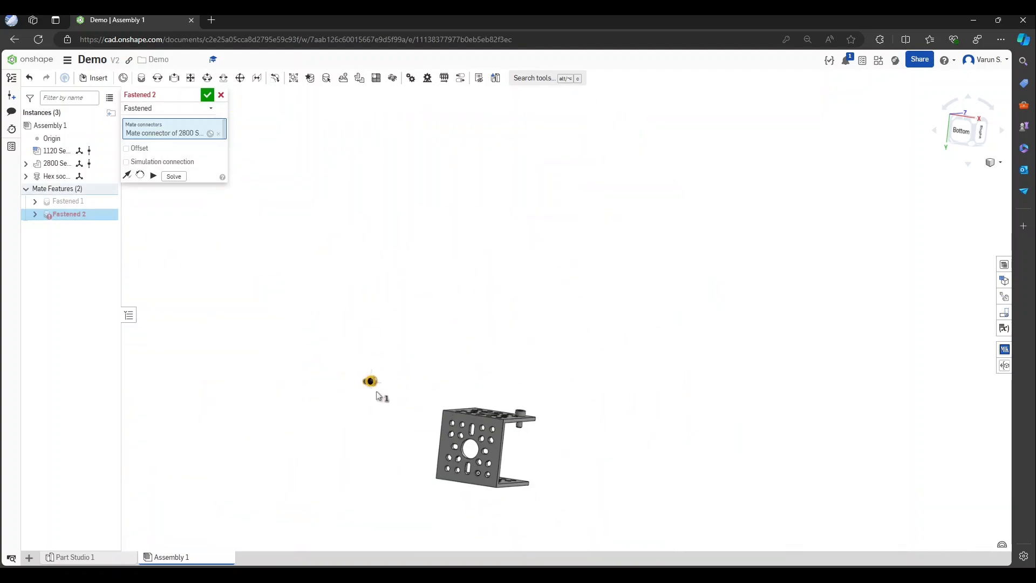
{"action": "scroll", "coordinate": [427, 399], "scroll_direction": "up", "scroll_amount": 10}
{"action": "right_click_drag", "start_coordinate": [534, 368], "coordinate": [486, 425]}
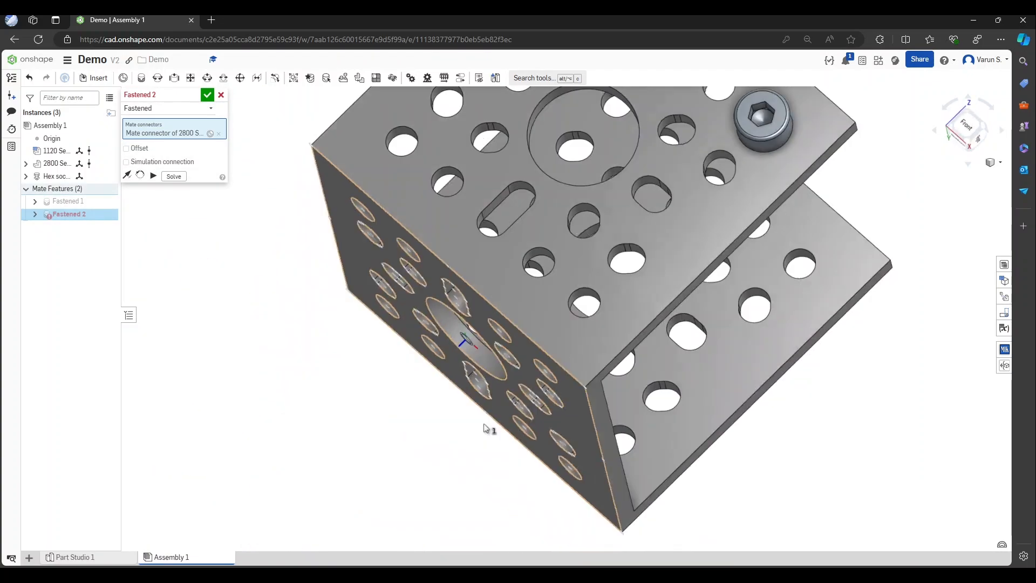
{"action": "scroll", "coordinate": [486, 425], "scroll_direction": "down", "scroll_amount": 4}
{"action": "scroll", "coordinate": [587, 331], "scroll_direction": "up", "scroll_amount": 5}
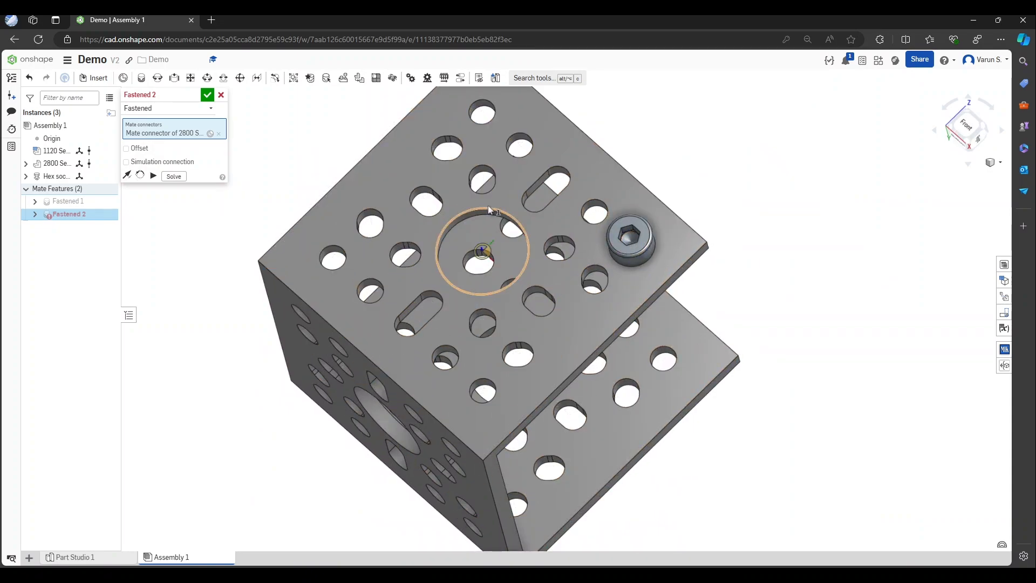
{"action": "left_click", "coordinate": [485, 400]}
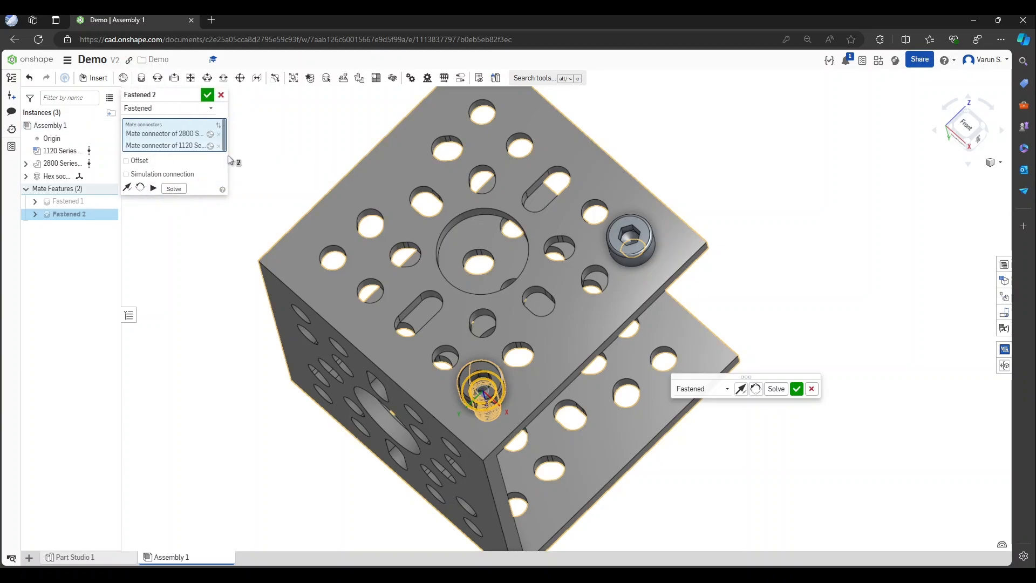
Change the mate type to Slider and view the threaded screw in its hole from the right side
{"action": "left_click", "coordinate": [188, 110]}
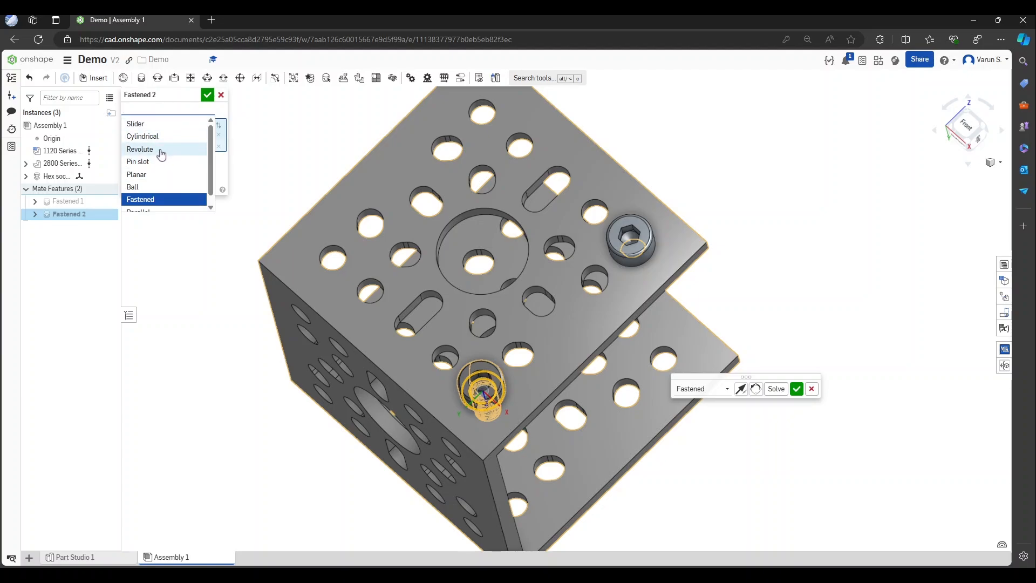
{"action": "left_click", "coordinate": [145, 126]}
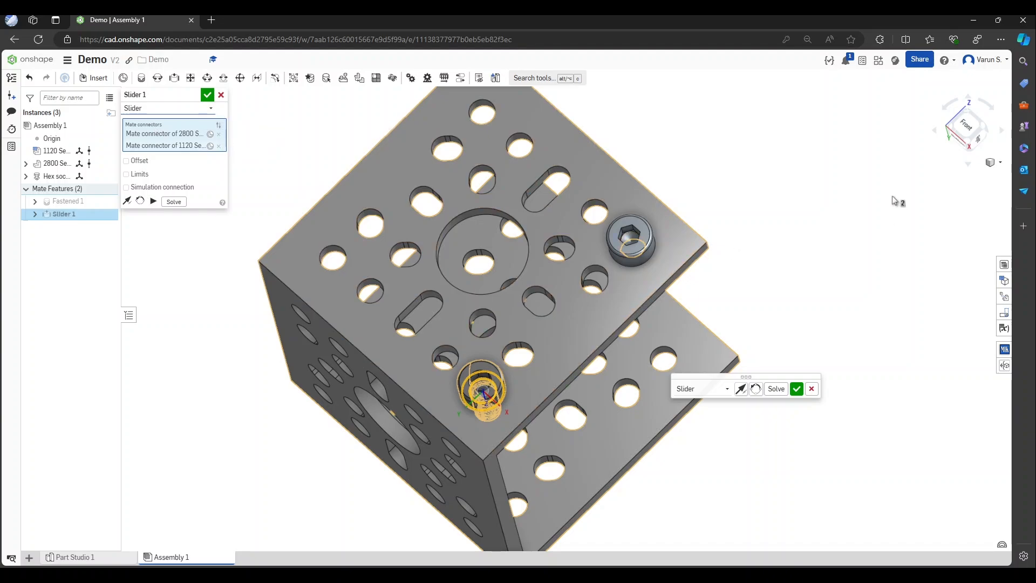
{"action": "left_click", "coordinate": [980, 142]}
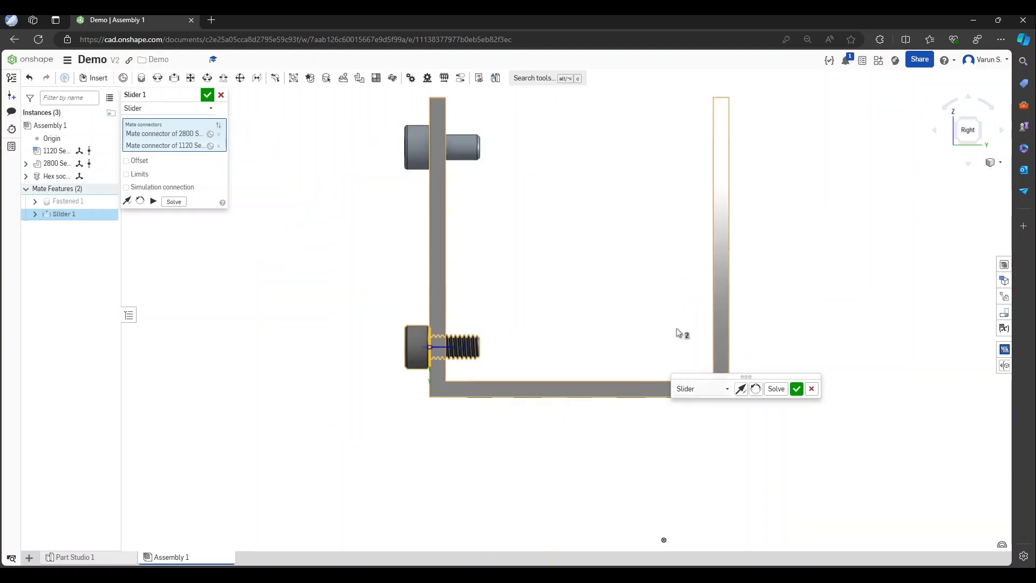
{"action": "scroll", "coordinate": [424, 383], "scroll_direction": "up", "scroll_amount": 3}
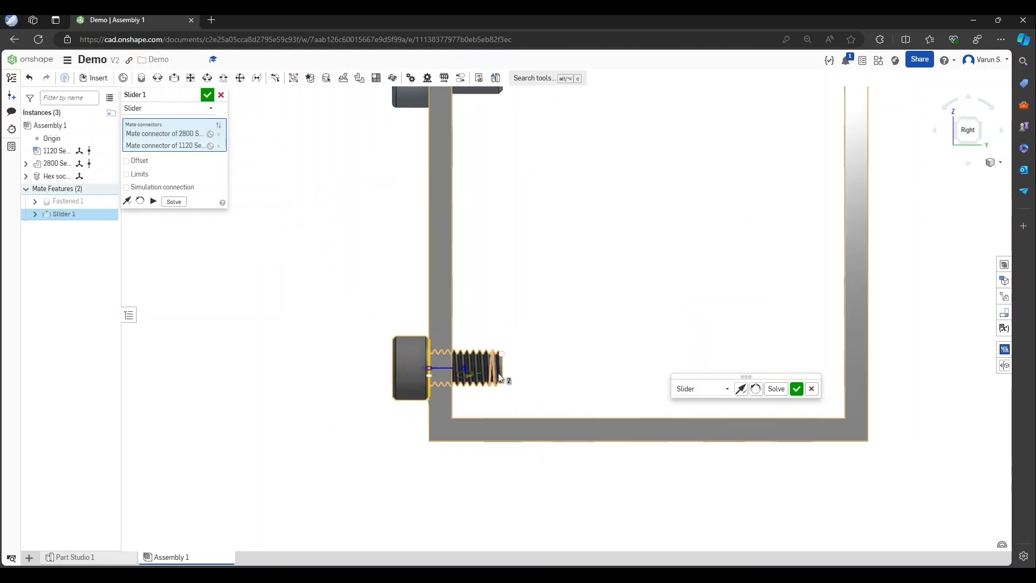
{"action": "scroll", "coordinate": [493, 371], "scroll_direction": "up", "scroll_amount": 2}
{"action": "scroll", "coordinate": [358, 339], "scroll_direction": "down", "scroll_amount": 2}
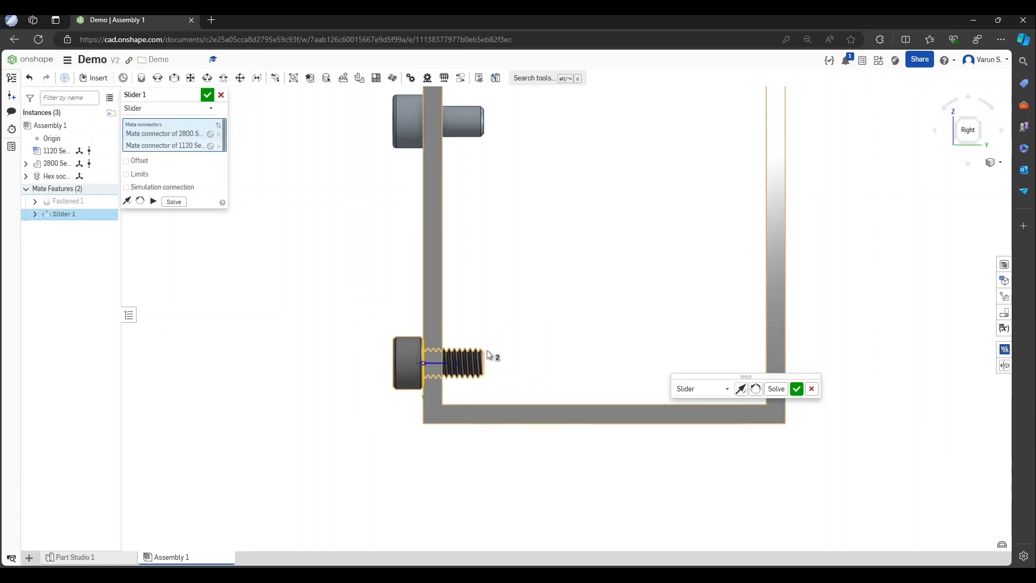
Animate the Slider mate and examine the screw's travel through the hole from several angles
{"action": "left_click", "coordinate": [153, 203]}
{"action": "scroll", "coordinate": [422, 361], "scroll_direction": "up", "scroll_amount": 5}
{"action": "right_click_drag", "start_coordinate": [439, 380], "coordinate": [493, 348]}
{"action": "scroll", "coordinate": [587, 304], "scroll_direction": "up", "scroll_amount": 5}
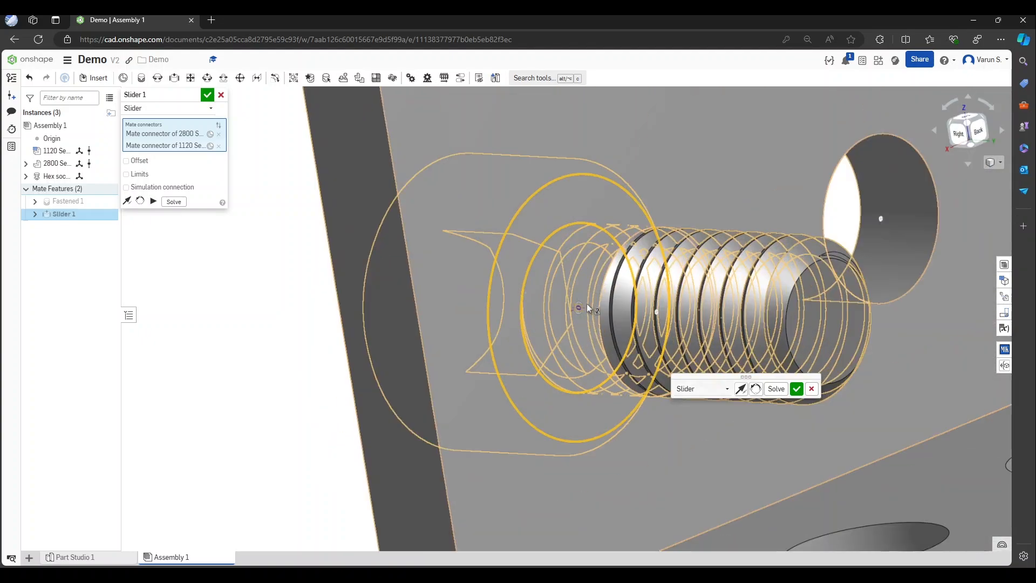
{"action": "scroll", "coordinate": [587, 304], "scroll_direction": "up", "scroll_amount": 2}
{"action": "scroll", "coordinate": [474, 347], "scroll_direction": "down", "scroll_amount": 6}
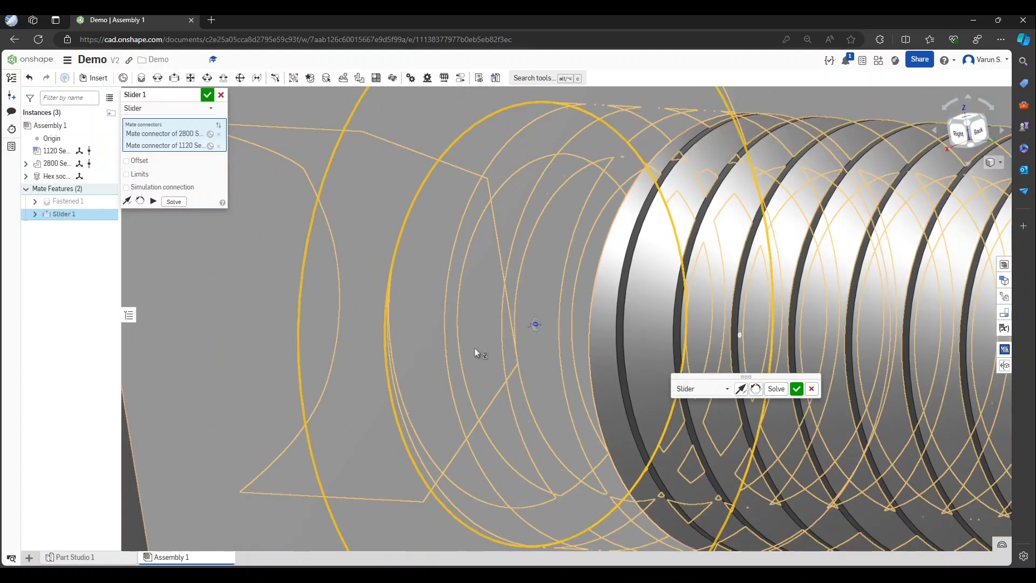
{"action": "right_click_drag", "start_coordinate": [489, 359], "coordinate": [583, 359]}
{"action": "scroll", "coordinate": [427, 367], "scroll_direction": "down", "scroll_amount": 5}
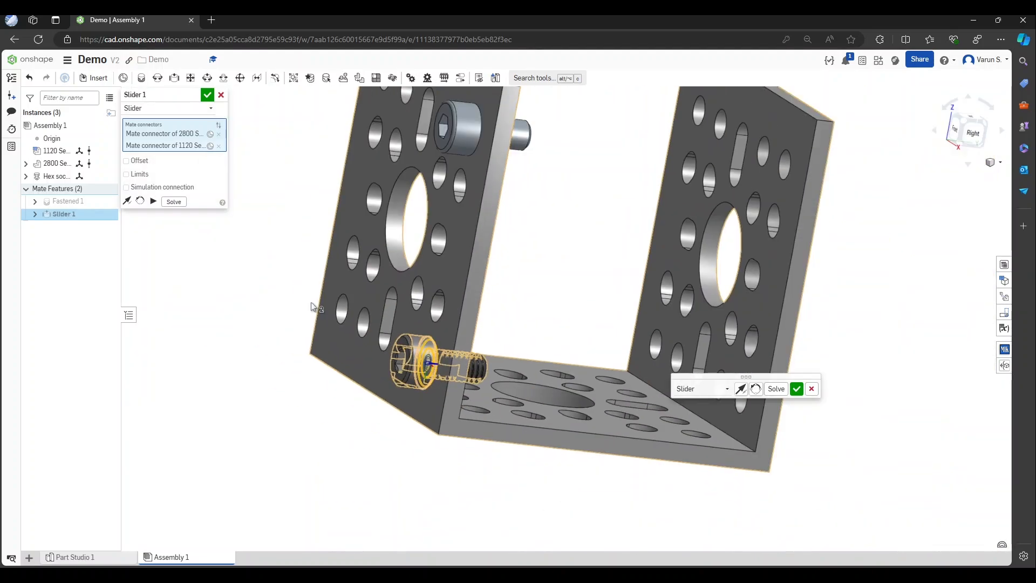
Change the mate type to Cylindrical and animate the screw's sliding and rotation along the hole's axis
{"action": "left_click", "coordinate": [169, 109]}
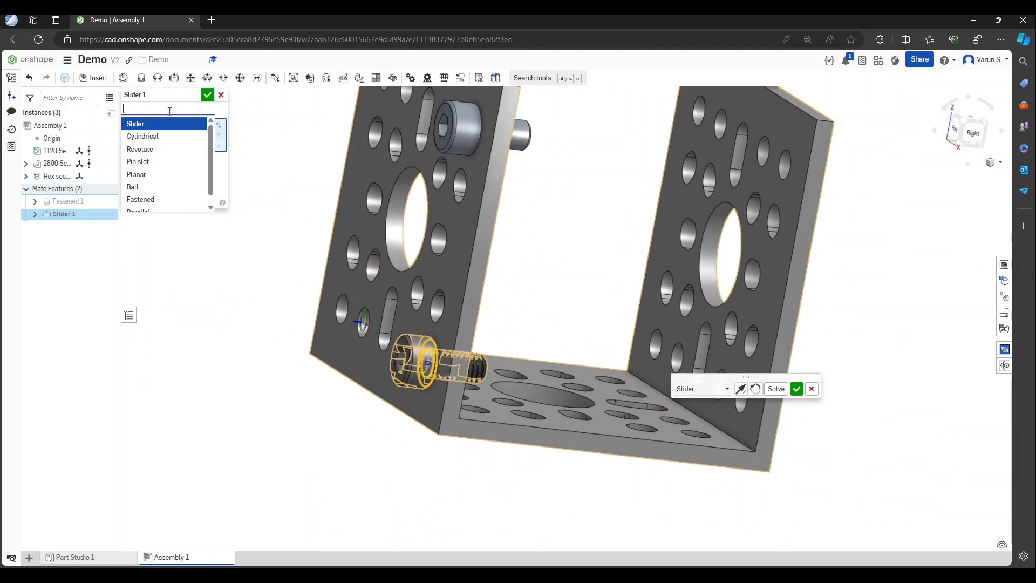
{"action": "left_click", "coordinate": [172, 142]}
{"action": "left_click", "coordinate": [154, 188]}
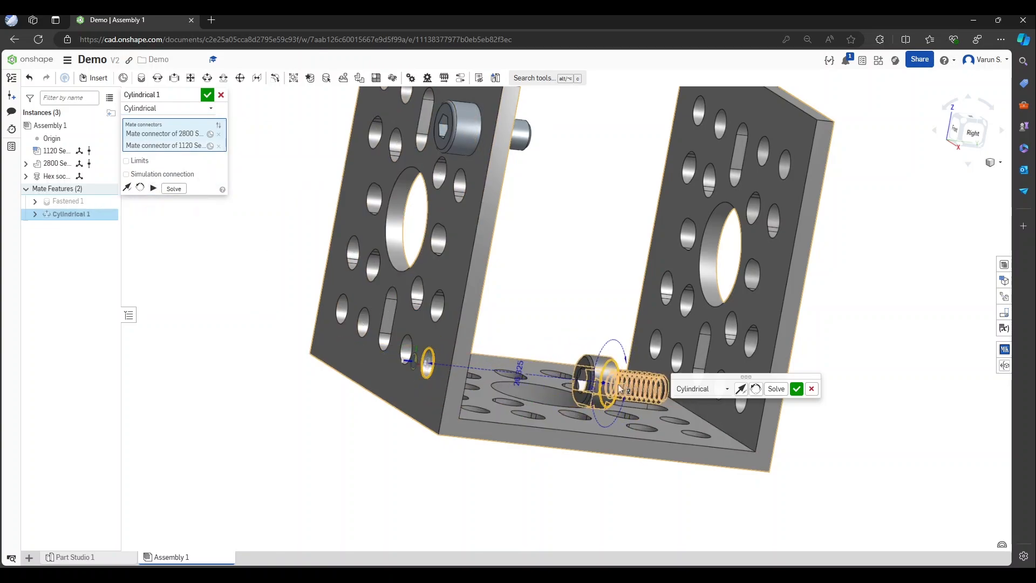
{"action": "left_click_drag", "start_coordinate": [576, 367], "coordinate": [479, 408]}
{"action": "scroll", "coordinate": [523, 340], "scroll_direction": "down", "scroll_amount": 4}
{"action": "scroll", "coordinate": [539, 352], "scroll_direction": "up", "scroll_amount": 2}
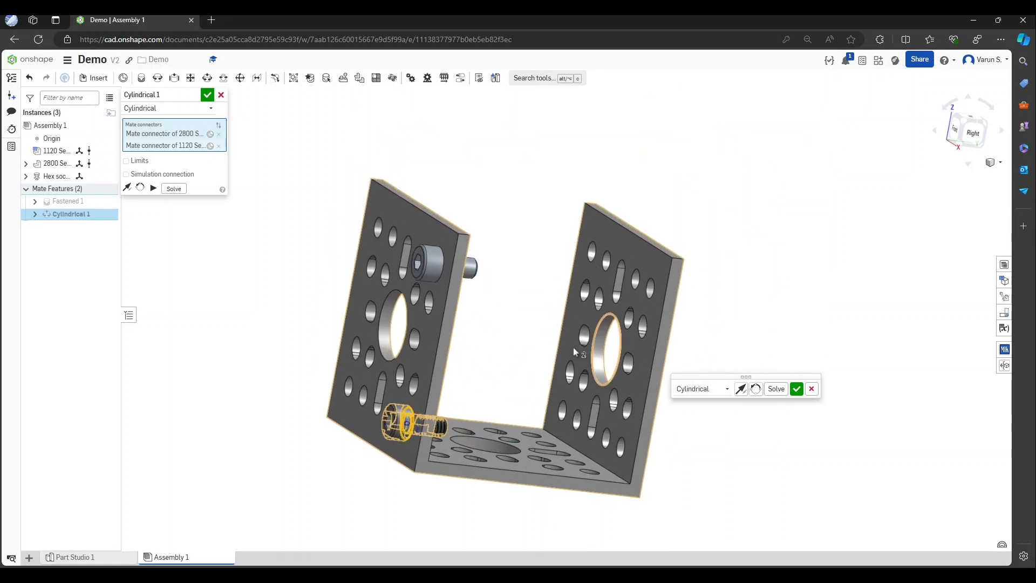
Set the mate type back to Fastened and accept the mate between the threaded screw and the U-channel
{"action": "left_click", "coordinate": [205, 108]}
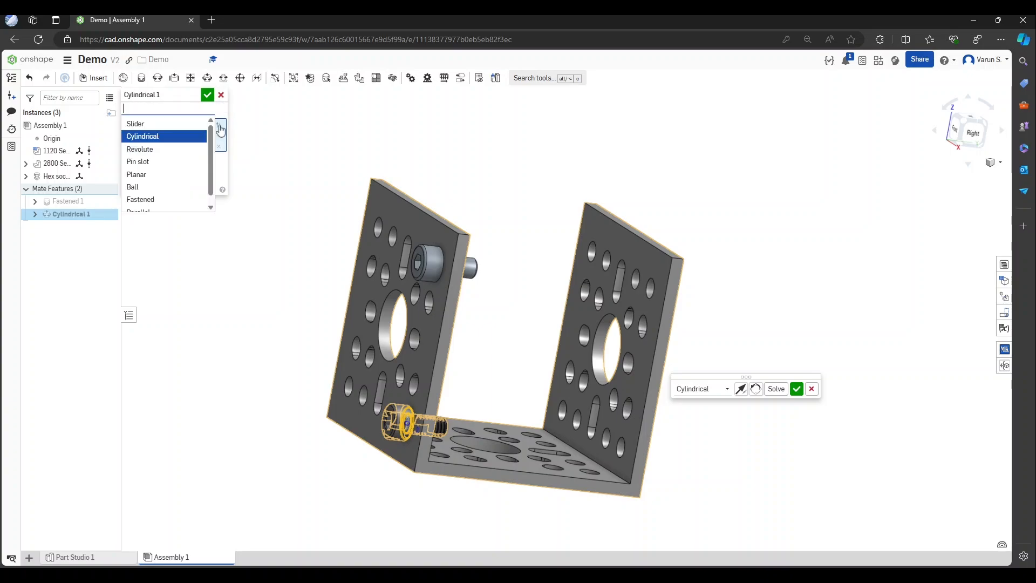
{"action": "left_click", "coordinate": [162, 200]}
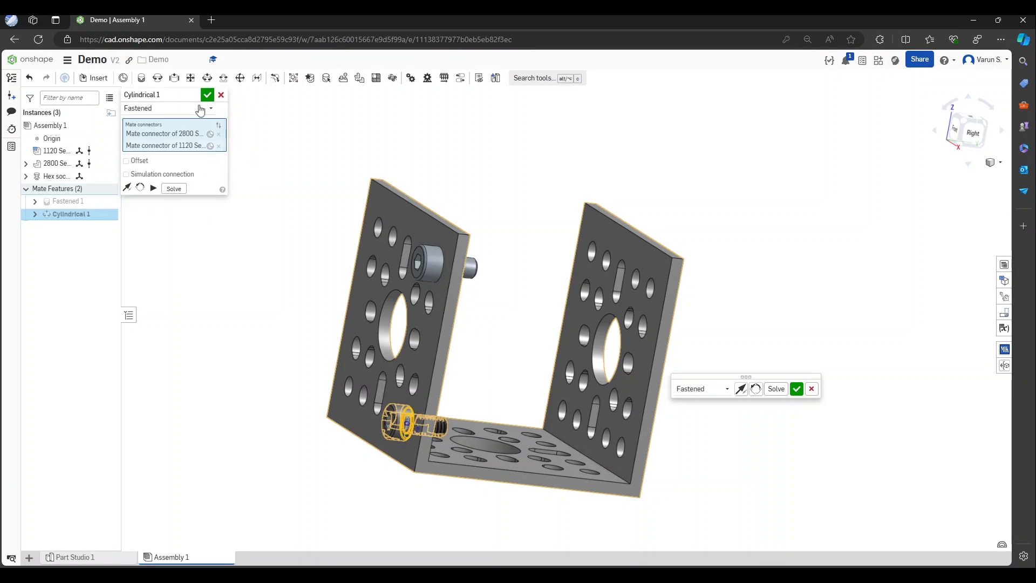
{"action": "scroll", "coordinate": [339, 343], "scroll_direction": "down", "scroll_amount": 3}
{"action": "scroll", "coordinate": [409, 413], "scroll_direction": "up", "scroll_amount": 5}
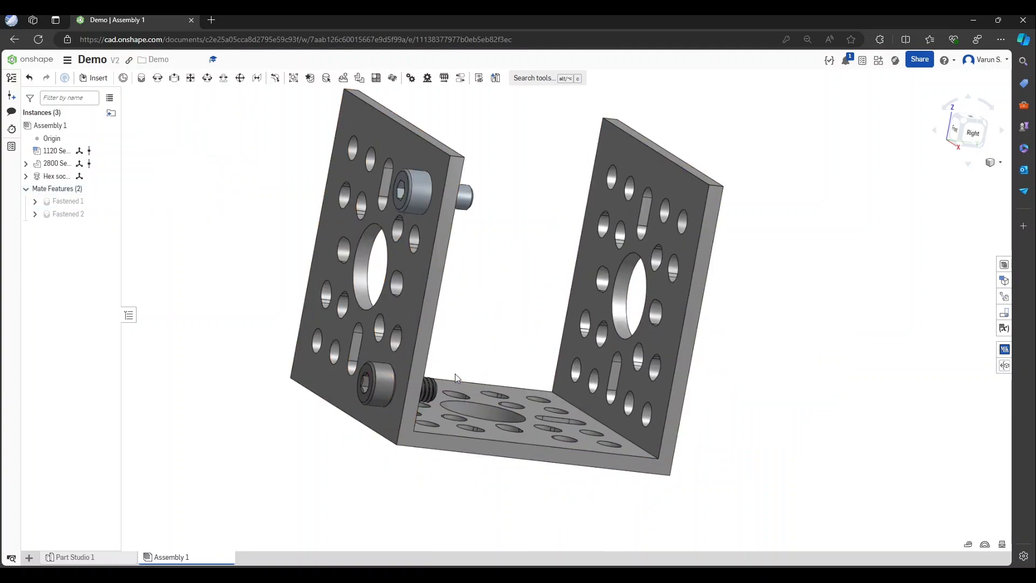
Examine how both fastened screws sit in the U-channel's side wall, from inside the channel and from the right side
{"action": "right_click_drag", "start_coordinate": [455, 378], "coordinate": [390, 383]}
{"action": "scroll", "coordinate": [440, 380], "scroll_direction": "down", "scroll_amount": 2}
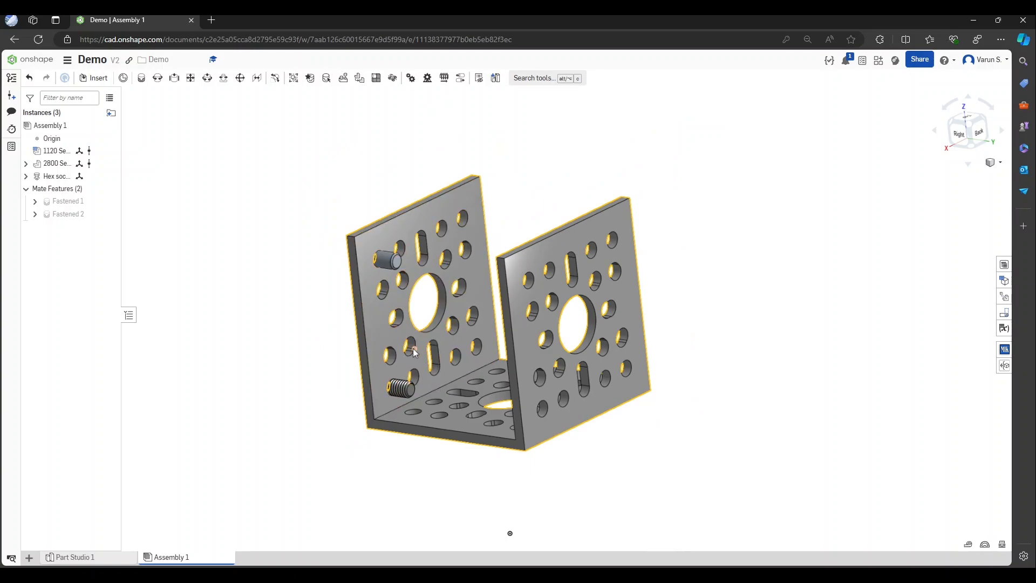
{"action": "scroll", "coordinate": [417, 351], "scroll_direction": "up", "scroll_amount": 2}
{"action": "scroll", "coordinate": [439, 336], "scroll_direction": "down", "scroll_amount": 1}
{"action": "scroll", "coordinate": [439, 356], "scroll_direction": "up", "scroll_amount": 1}
{"action": "middle_click_drag", "start_coordinate": [438, 344], "coordinate": [461, 347]}
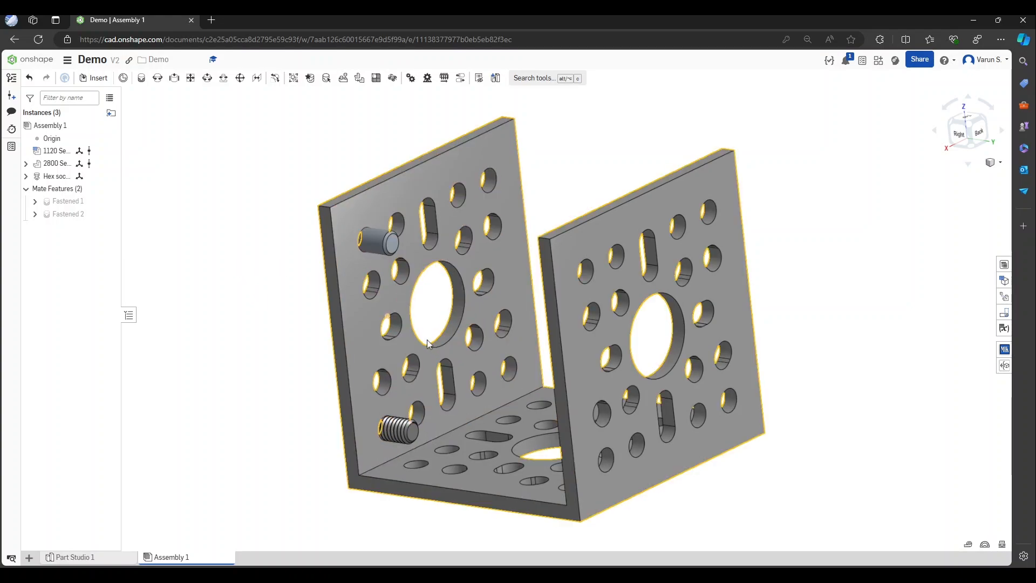
{"action": "scroll", "coordinate": [429, 345], "scroll_direction": "down", "scroll_amount": 2}
{"action": "scroll", "coordinate": [398, 363], "scroll_direction": "up", "scroll_amount": 2}
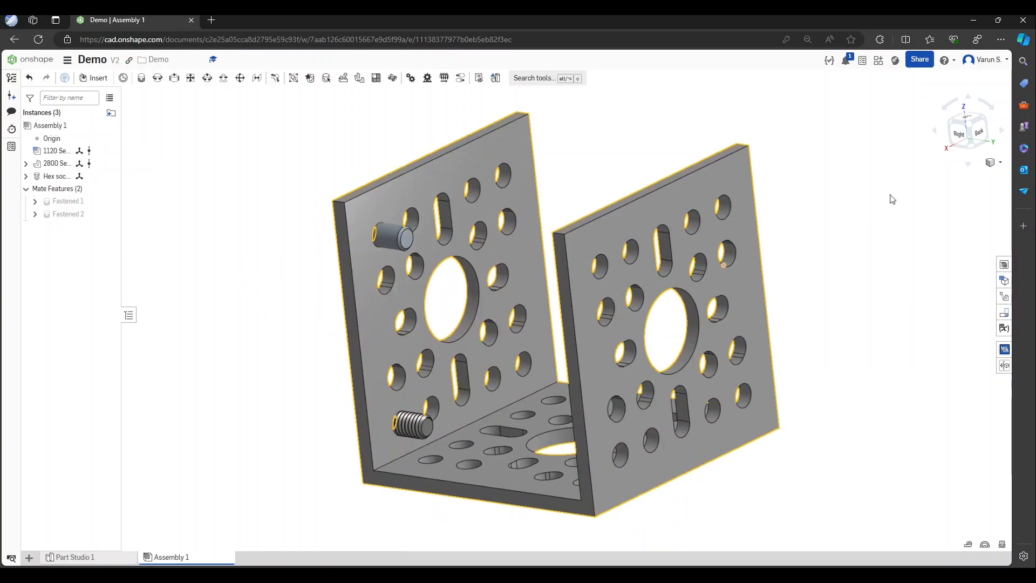
{"action": "left_click", "coordinate": [959, 135]}
{"action": "scroll", "coordinate": [469, 120], "scroll_direction": "up", "scroll_amount": 2}
{"action": "scroll", "coordinate": [400, 340], "scroll_direction": "down", "scroll_amount": 2}
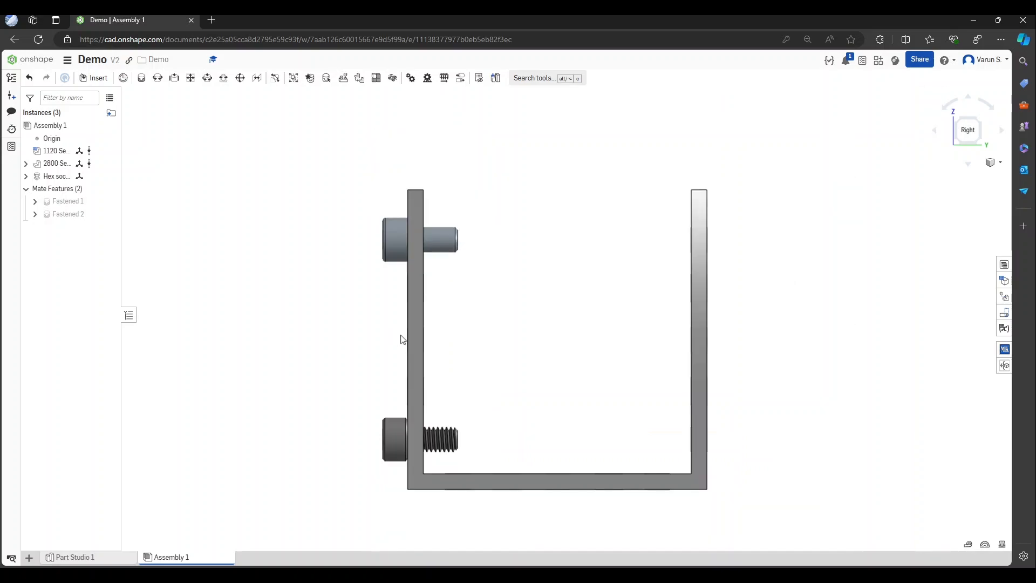
Compare the threaded 2800 Series screw with the smooth standard-content hex socket screw by selecting each in turn
{"action": "scroll", "coordinate": [447, 358], "scroll_direction": "up", "scroll_amount": 2}
{"action": "right_click_drag", "start_coordinate": [487, 382], "coordinate": [457, 423]}
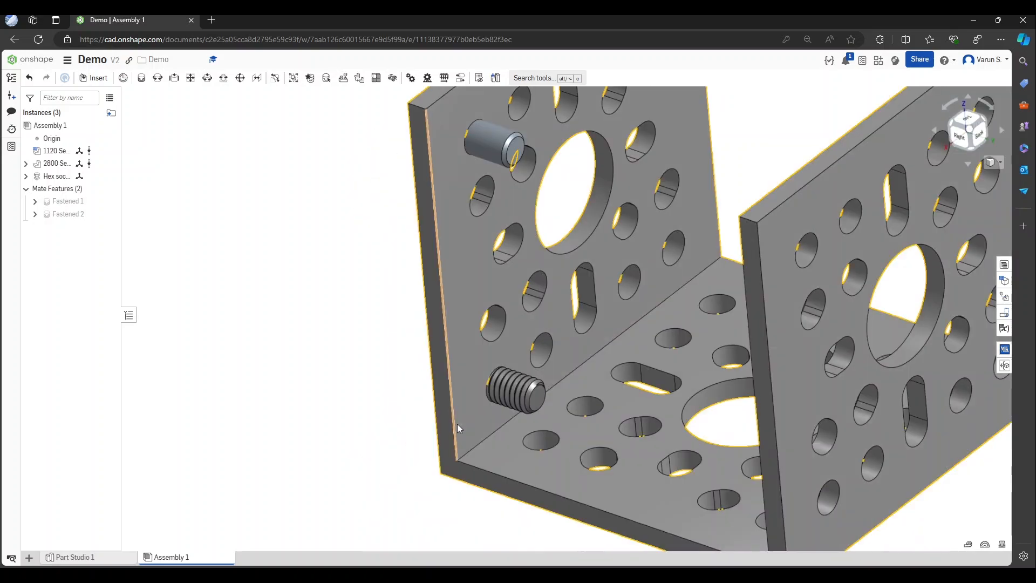
{"action": "scroll", "coordinate": [443, 430], "scroll_direction": "down", "scroll_amount": 2}
{"action": "scroll", "coordinate": [495, 397], "scroll_direction": "up", "scroll_amount": 2}
{"action": "scroll", "coordinate": [489, 418], "scroll_direction": "up", "scroll_amount": 5}
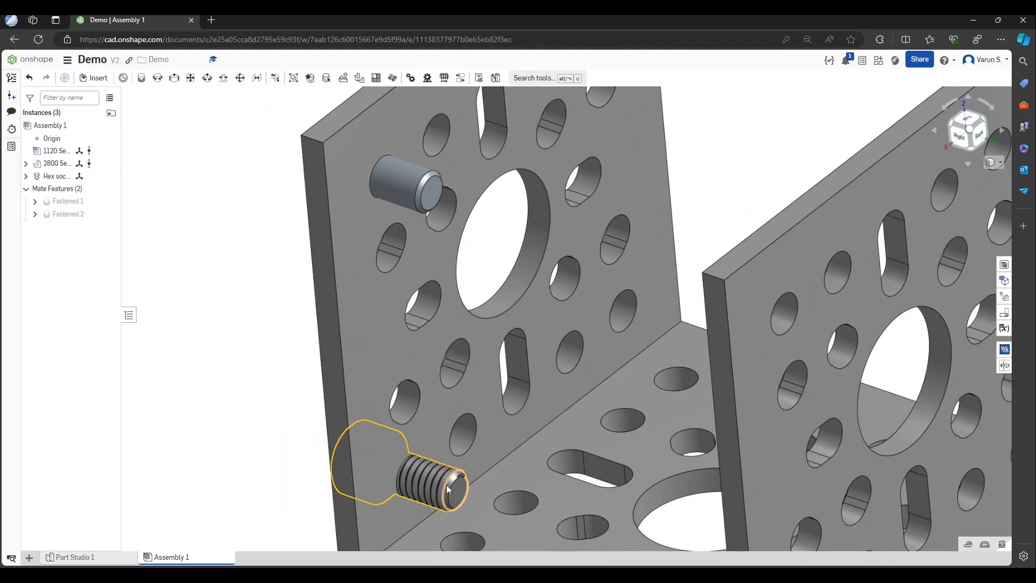
{"action": "left_click", "coordinate": [446, 484]}
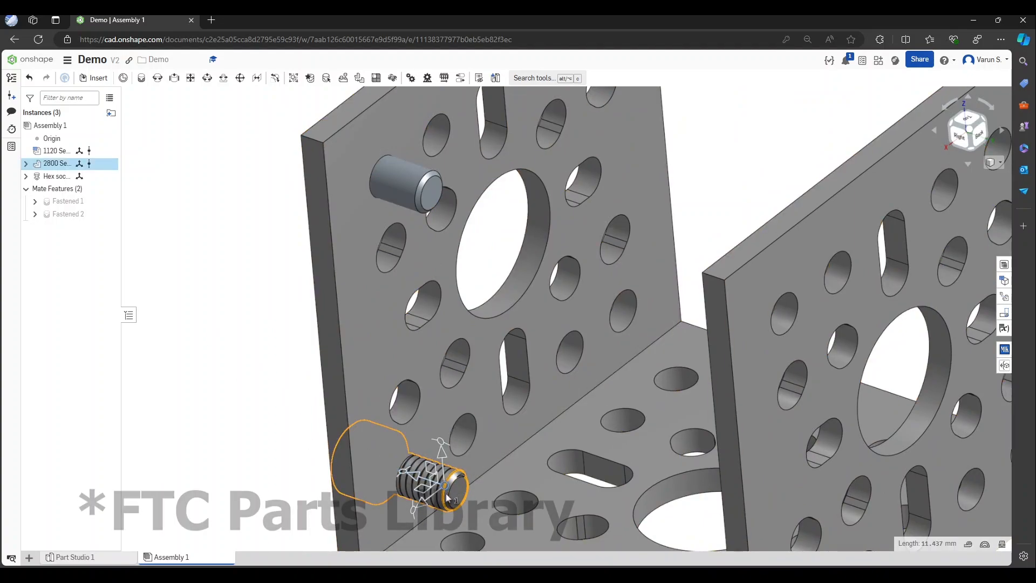
{"action": "left_click", "coordinate": [235, 444]}
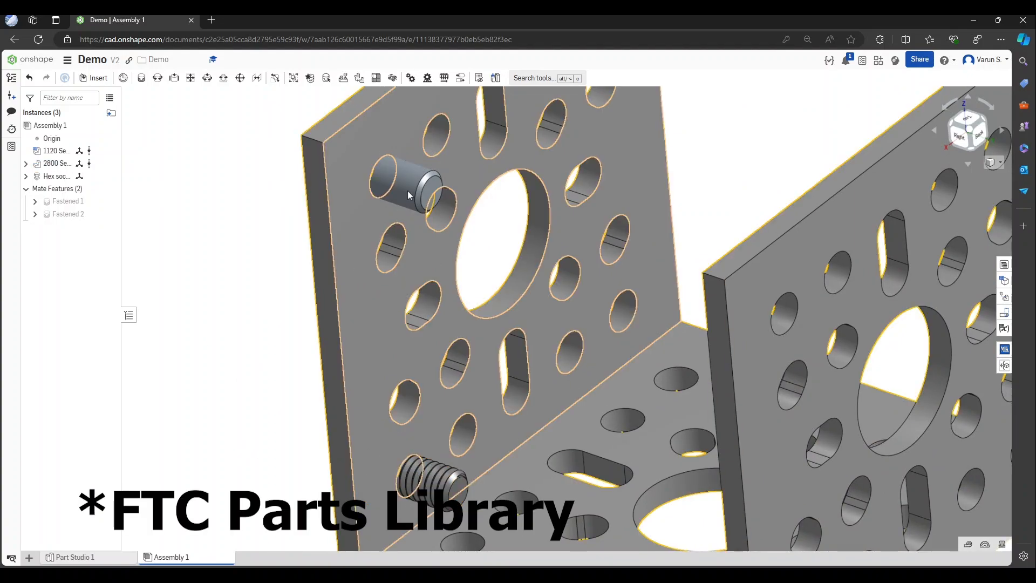
{"action": "left_click", "coordinate": [405, 182]}
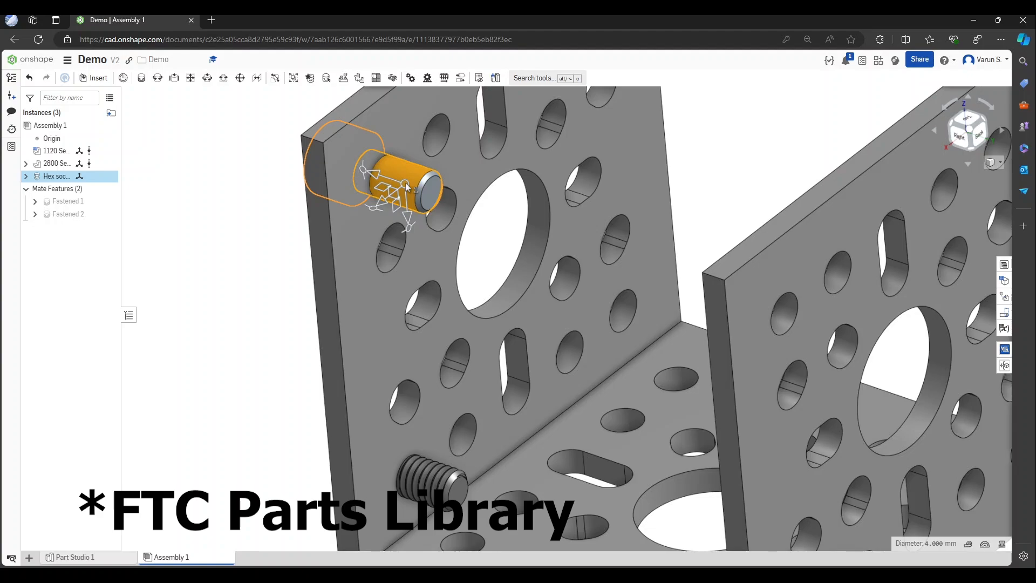
Review the insert options for the standard-content M4 hex socket head cap screw and close them without inserting anything
{"action": "left_click", "coordinate": [95, 79]}
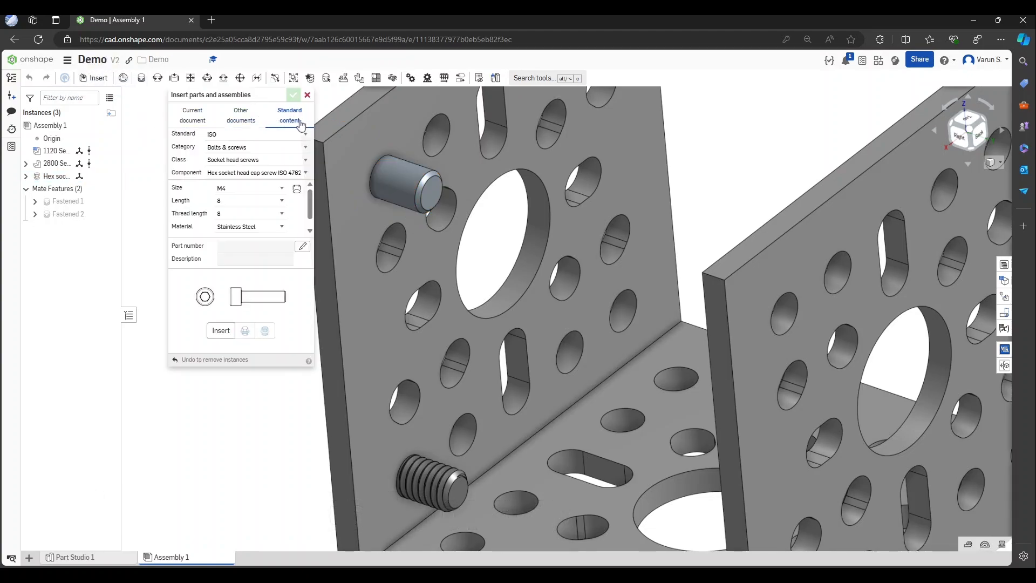
{"action": "left_click", "coordinate": [307, 96]}
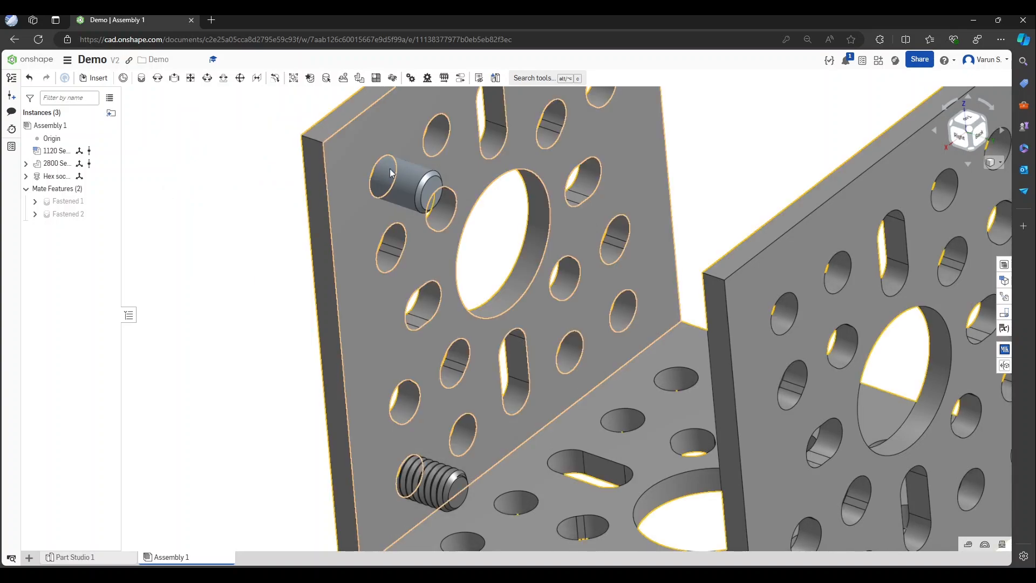
{"action": "scroll", "coordinate": [321, 293], "scroll_direction": "down", "scroll_amount": 6}
{"action": "scroll", "coordinate": [389, 310], "scroll_direction": "up", "scroll_amount": 4}
{"action": "scroll", "coordinate": [490, 328], "scroll_direction": "down", "scroll_amount": 5}
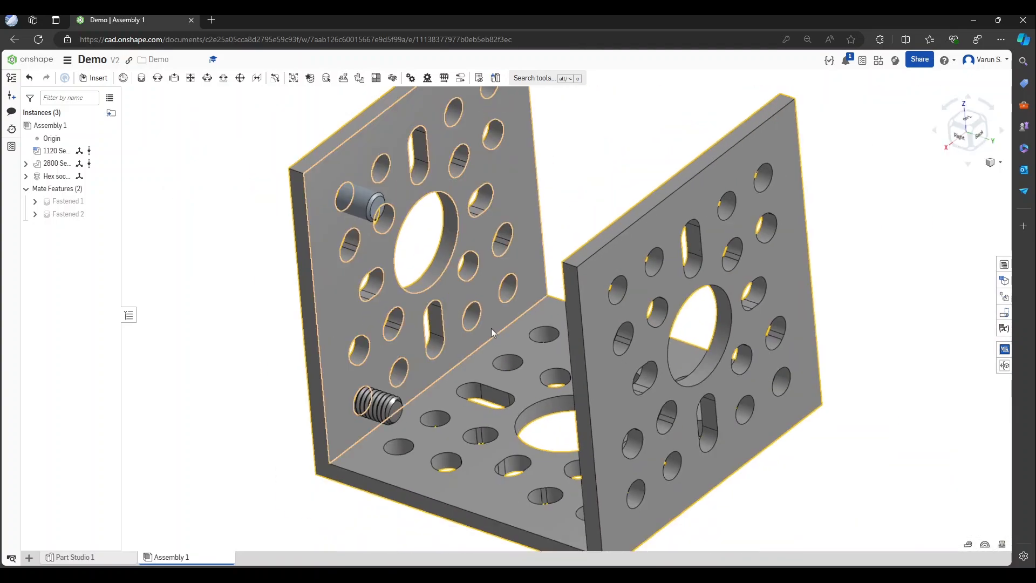
{"action": "scroll", "coordinate": [509, 329], "scroll_direction": "up", "scroll_amount": 3}
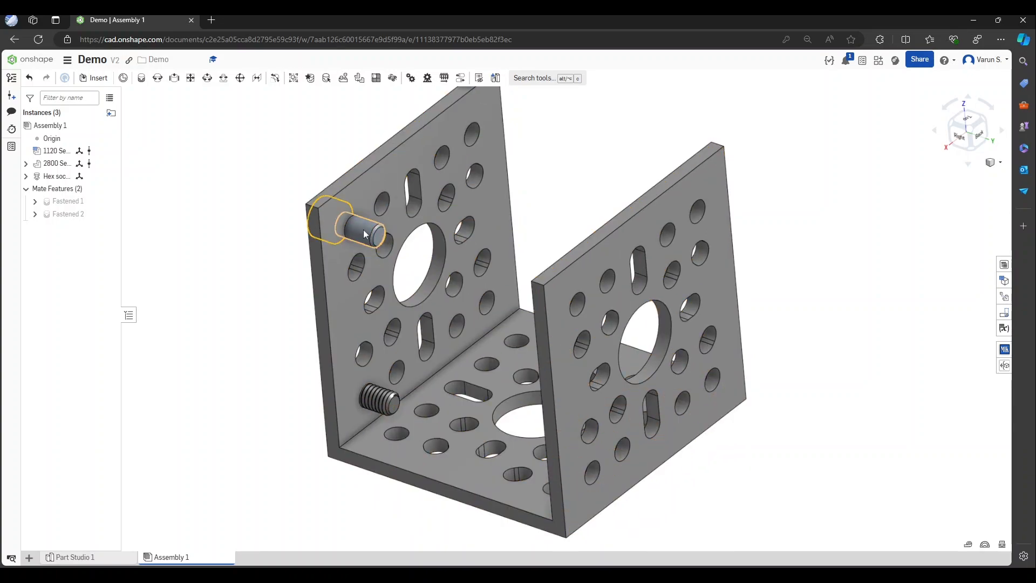
Examine both screws inside the U-channel, looking closely at the modelled thread of the 2800 Series screw from the side
{"action": "scroll", "coordinate": [354, 339], "scroll_direction": "down", "scroll_amount": 1}
{"action": "scroll", "coordinate": [397, 345], "scroll_direction": "up", "scroll_amount": 1}
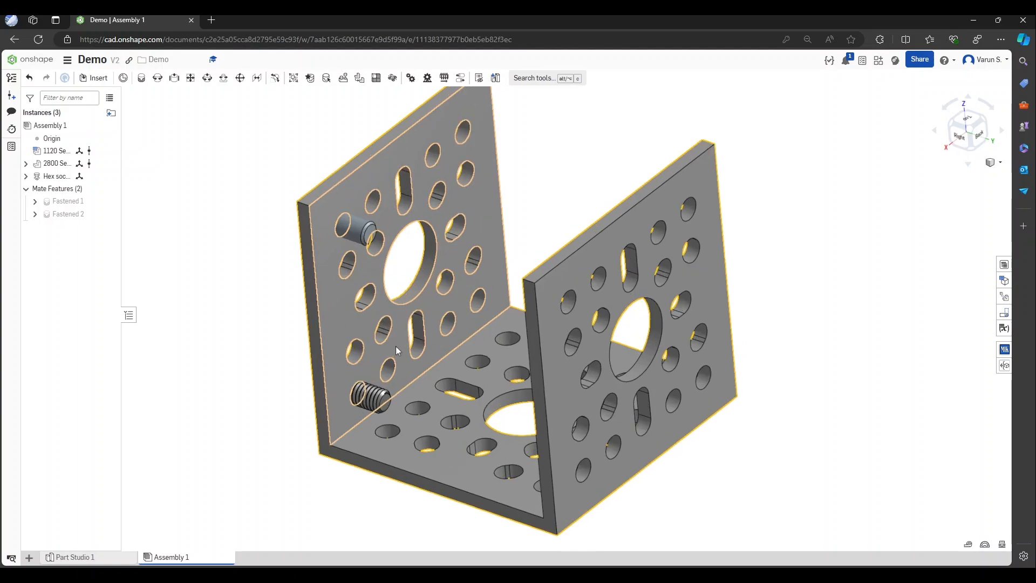
{"action": "scroll", "coordinate": [315, 313], "scroll_direction": "up", "scroll_amount": 3}
{"action": "scroll", "coordinate": [568, 309], "scroll_direction": "up", "scroll_amount": 2}
{"action": "scroll", "coordinate": [518, 355], "scroll_direction": "down", "scroll_amount": 2}
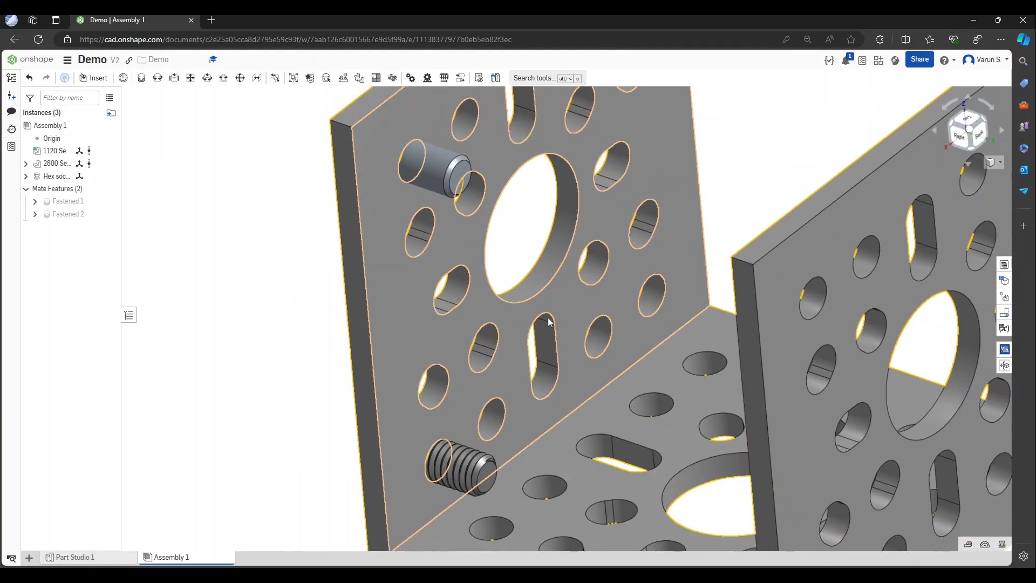
{"action": "scroll", "coordinate": [519, 355], "scroll_direction": "down", "scroll_amount": 3}
{"action": "scroll", "coordinate": [458, 363], "scroll_direction": "up", "scroll_amount": 3}
{"action": "scroll", "coordinate": [446, 341], "scroll_direction": "up", "scroll_amount": 2}
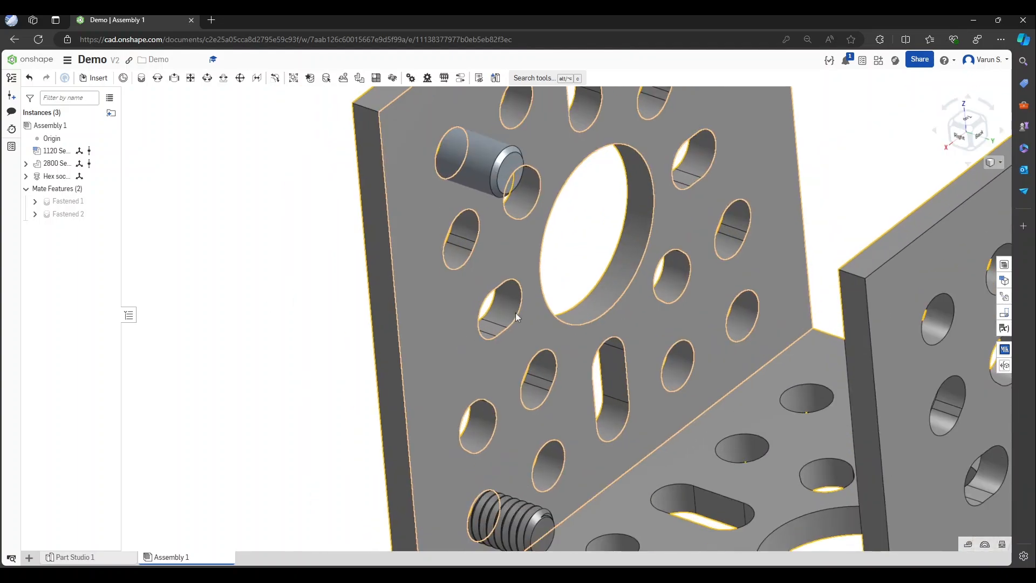
{"action": "right_click_drag", "start_coordinate": [450, 219], "coordinate": [491, 215]}
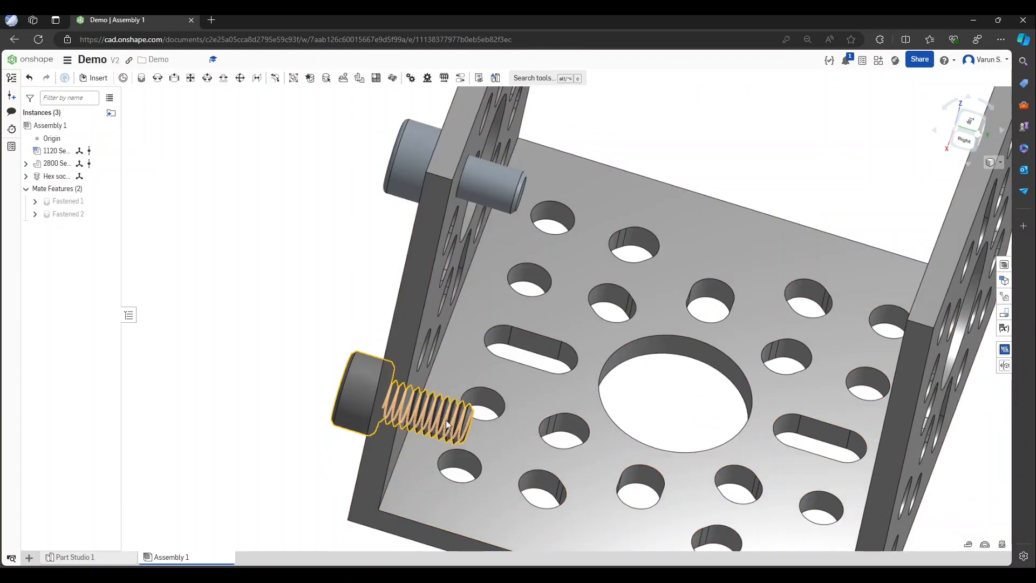
{"action": "scroll", "coordinate": [452, 421], "scroll_direction": "up", "scroll_amount": 2}
{"action": "scroll", "coordinate": [489, 389], "scroll_direction": "up", "scroll_amount": 4}
{"action": "scroll", "coordinate": [540, 368], "scroll_direction": "down", "scroll_amount": 3}
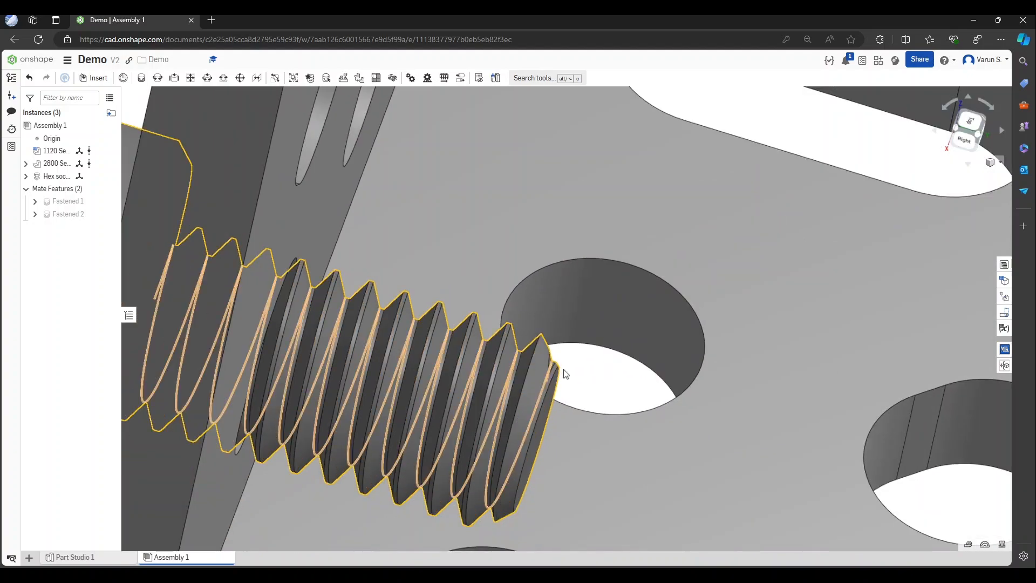
{"action": "right_click_drag", "start_coordinate": [485, 393], "coordinate": [529, 353]}
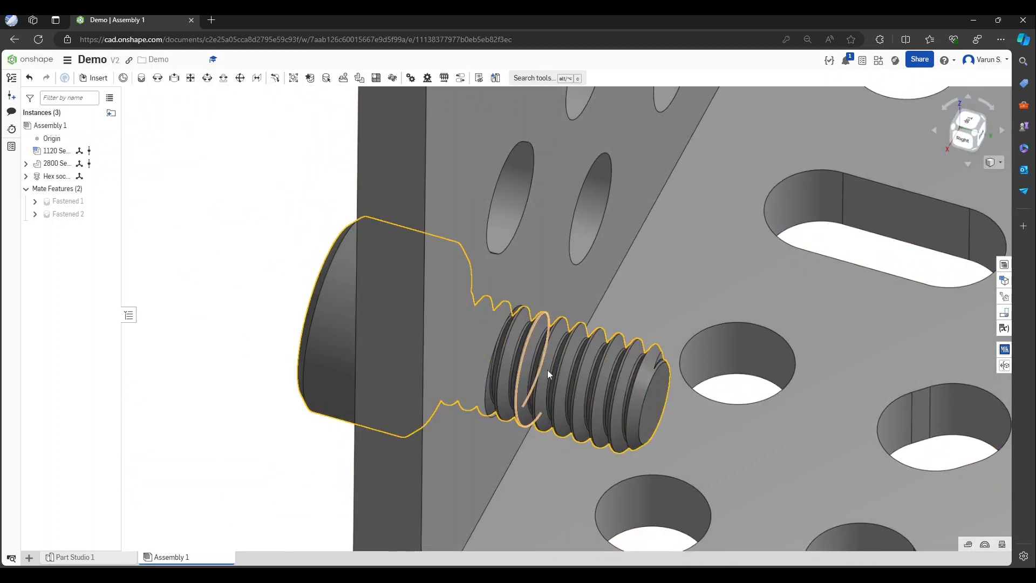
{"action": "scroll", "coordinate": [510, 441], "scroll_direction": "down", "scroll_amount": 6}
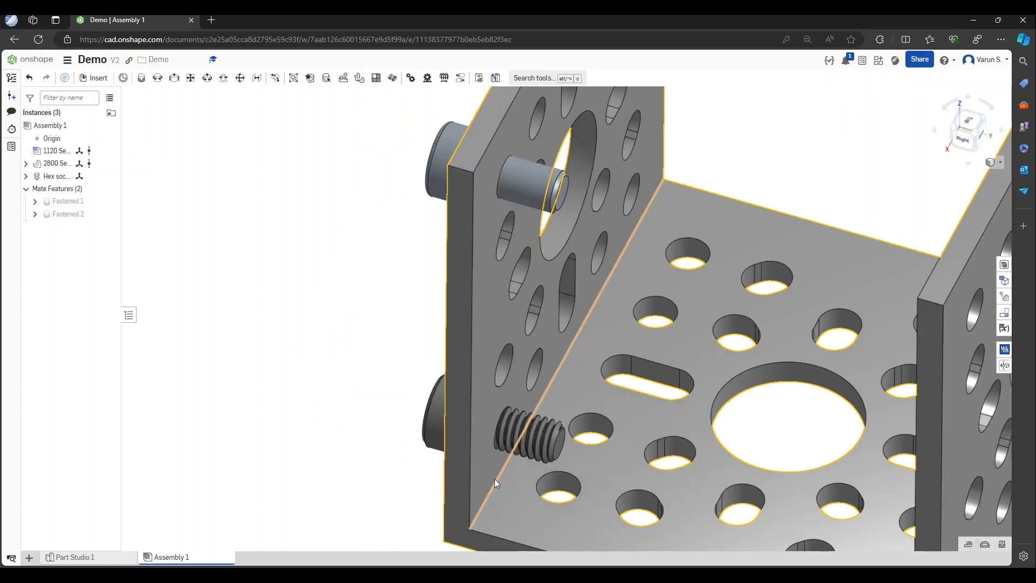
{"action": "scroll", "coordinate": [499, 478], "scroll_direction": "down", "scroll_amount": 4}
{"action": "scroll", "coordinate": [532, 444], "scroll_direction": "up", "scroll_amount": 6}
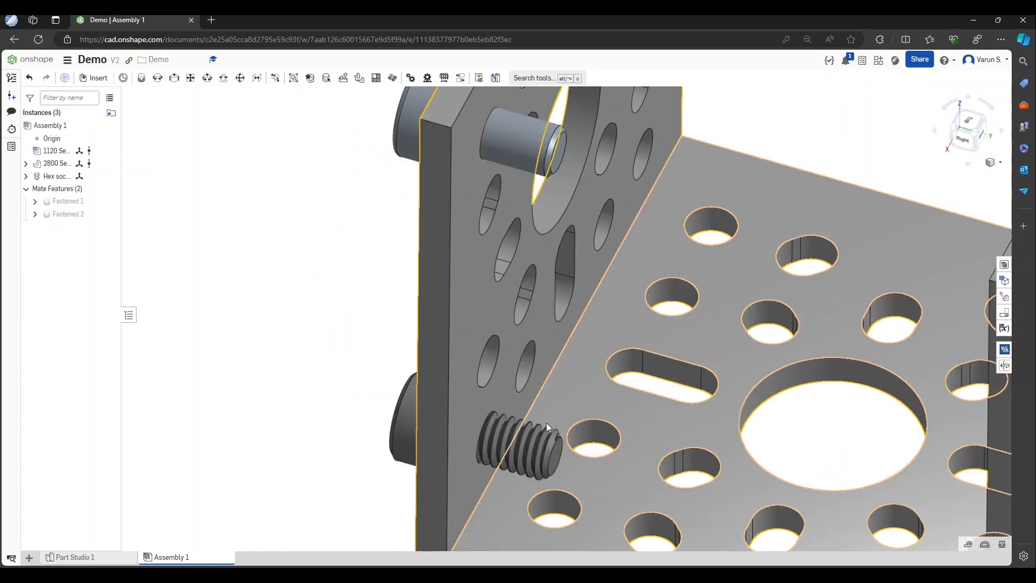
{"action": "scroll", "coordinate": [455, 242], "scroll_direction": "down", "scroll_amount": 2}
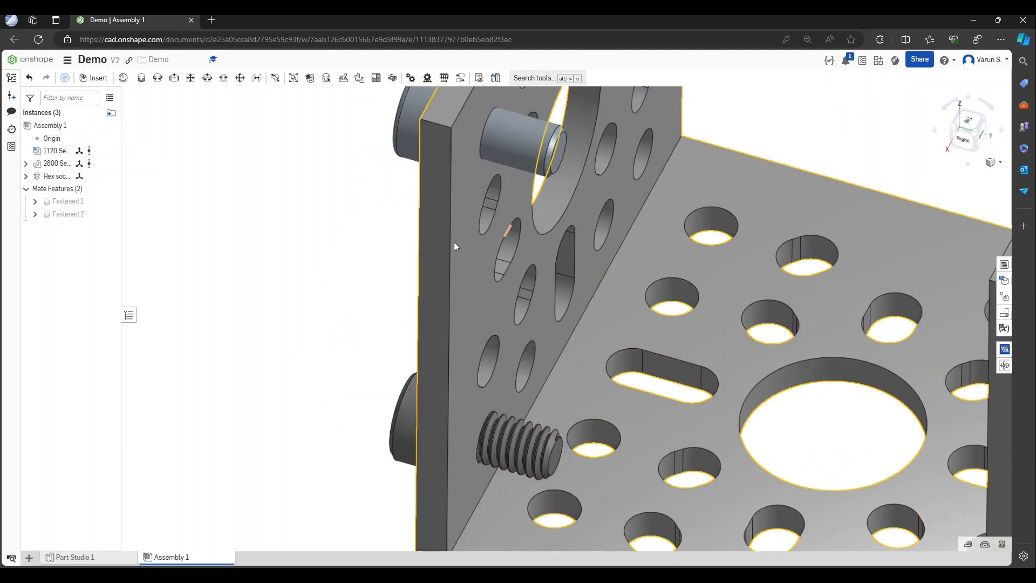
{"action": "scroll", "coordinate": [378, 351], "scroll_direction": "down", "scroll_amount": 4}
{"action": "scroll", "coordinate": [435, 399], "scroll_direction": "up", "scroll_amount": 5}
{"action": "scroll", "coordinate": [437, 378], "scroll_direction": "down", "scroll_amount": 4}
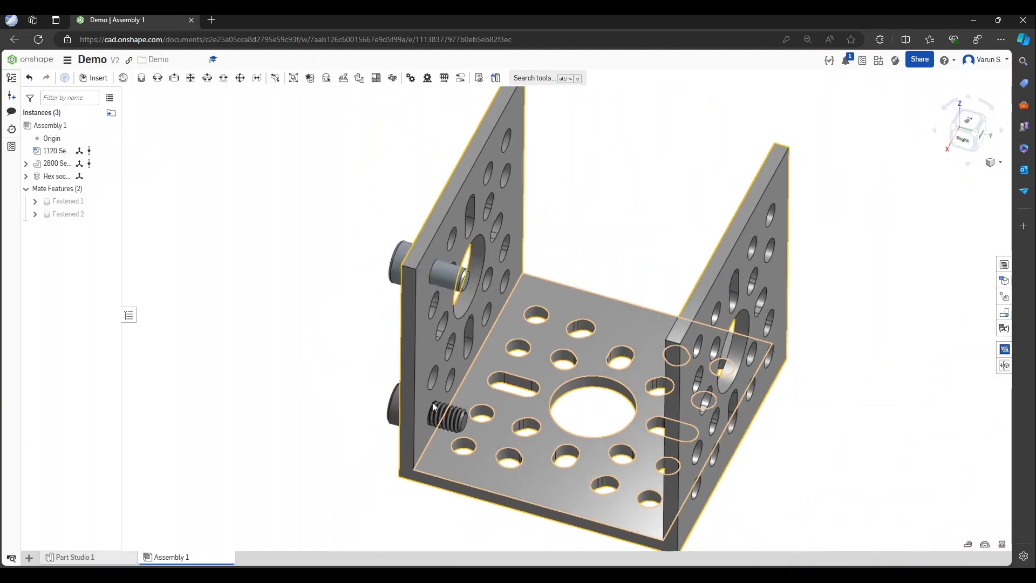
{"action": "scroll", "coordinate": [442, 356], "scroll_direction": "up", "scroll_amount": 2}
{"action": "scroll", "coordinate": [441, 356], "scroll_direction": "up", "scroll_amount": 3}
{"action": "scroll", "coordinate": [462, 365], "scroll_direction": "down", "scroll_amount": 1}
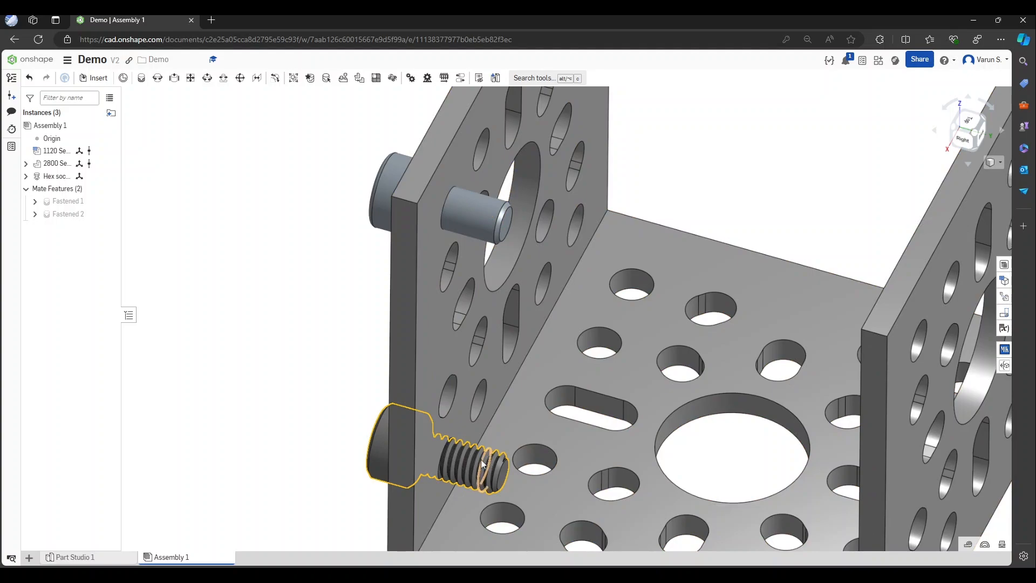
Inspect the 2800 Series screw's thread edge and faces against the hex socket screw's smooth shank, and clear the selection
{"action": "scroll", "coordinate": [480, 464], "scroll_direction": "up", "scroll_amount": 5}
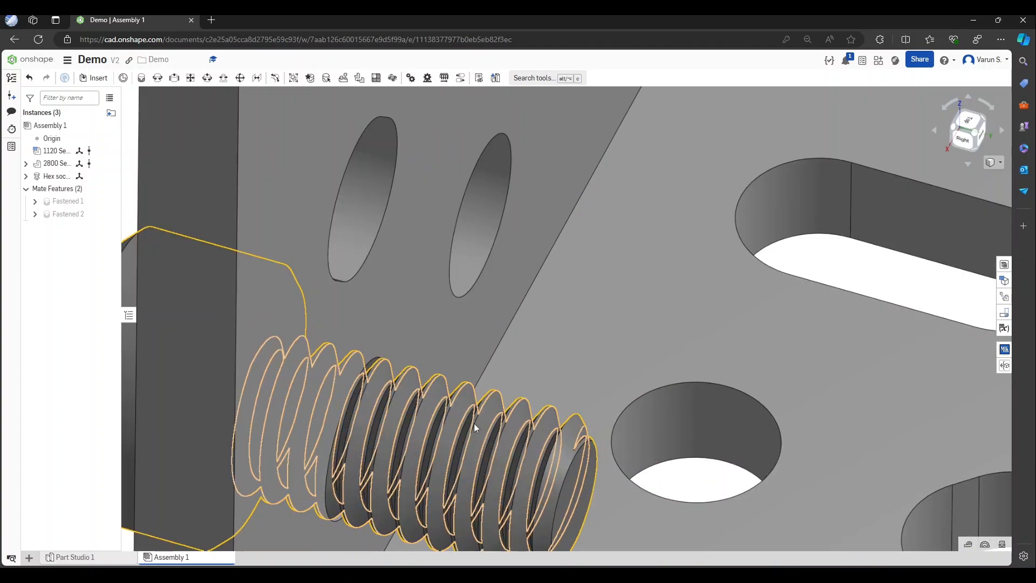
{"action": "left_click", "coordinate": [477, 413]}
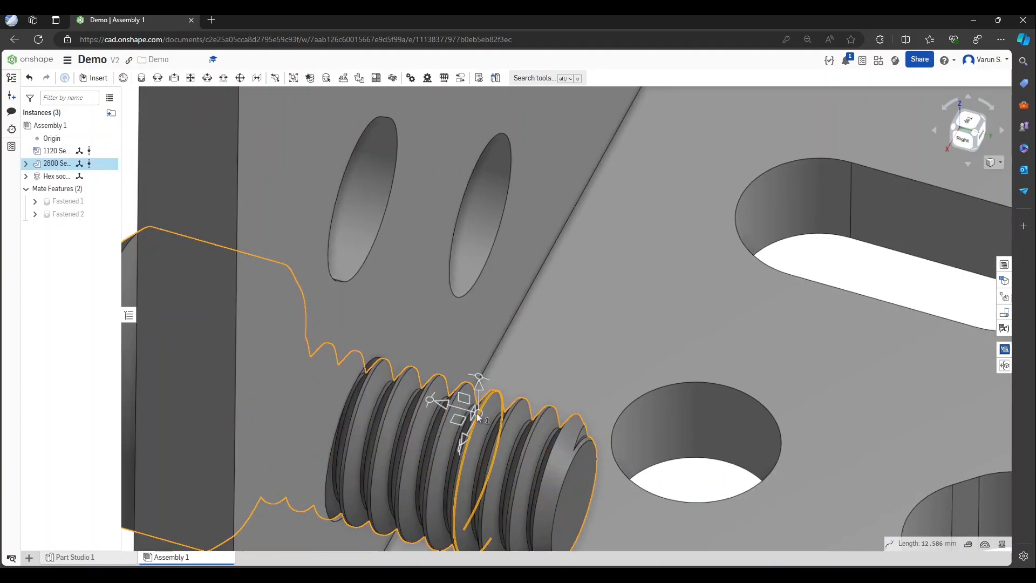
{"action": "left_click", "coordinate": [444, 445]}
{"action": "scroll", "coordinate": [533, 450], "scroll_direction": "down", "scroll_amount": 2}
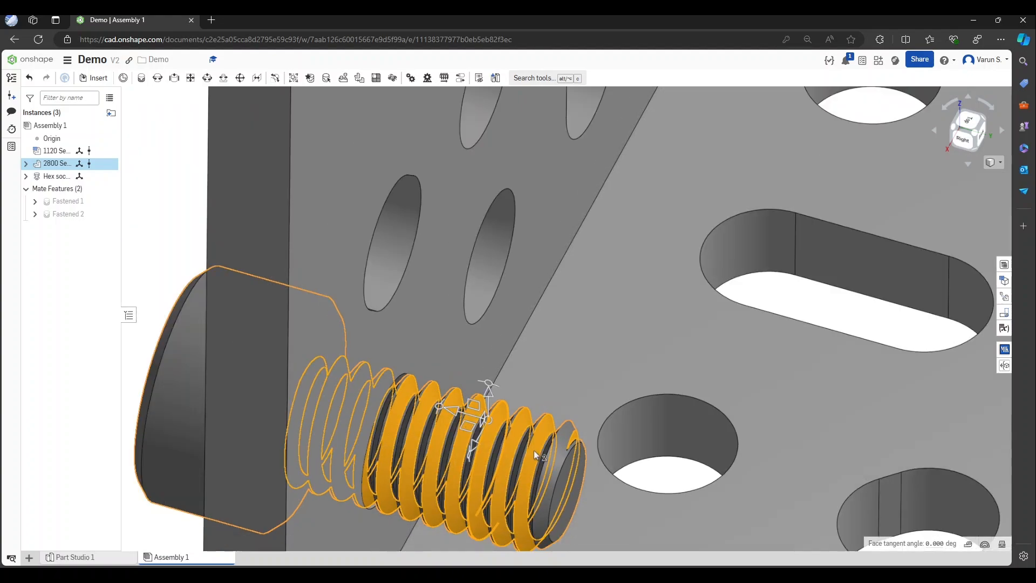
{"action": "scroll", "coordinate": [534, 451], "scroll_direction": "down", "scroll_amount": 5}
{"action": "scroll", "coordinate": [478, 371], "scroll_direction": "down", "scroll_amount": 3}
{"action": "scroll", "coordinate": [400, 419], "scroll_direction": "up", "scroll_amount": 3}
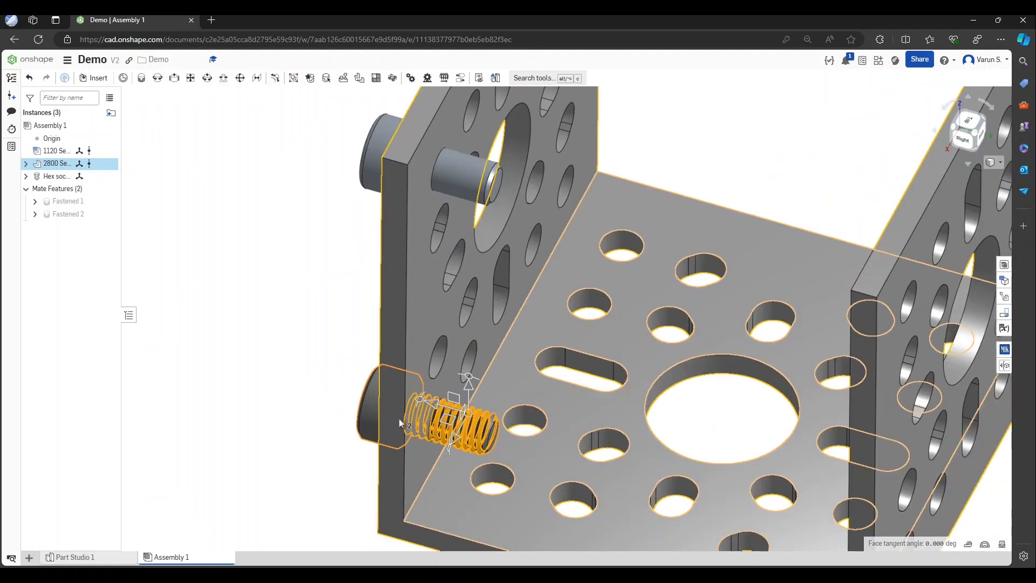
{"action": "left_click", "coordinate": [297, 387]}
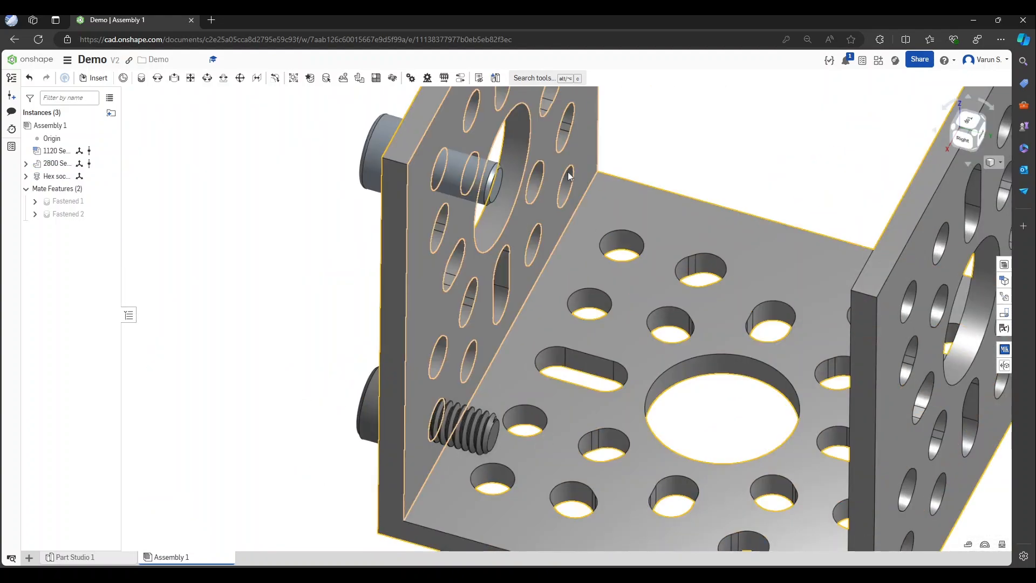
{"action": "left_click", "coordinate": [478, 171]}
{"action": "left_click", "coordinate": [296, 292]}
{"action": "scroll", "coordinate": [296, 345], "scroll_direction": "down", "scroll_amount": 2}
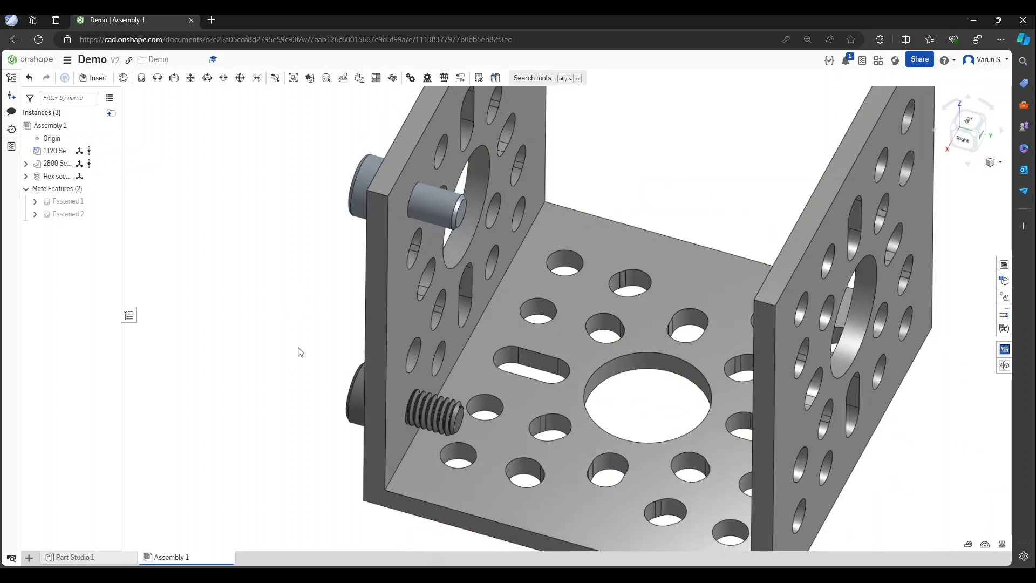
View the whole U-channel with both screws and the assembly origin from an angled view
{"action": "scroll", "coordinate": [301, 352], "scroll_direction": "down", "scroll_amount": 2}
{"action": "scroll", "coordinate": [441, 284], "scroll_direction": "down", "scroll_amount": 2}
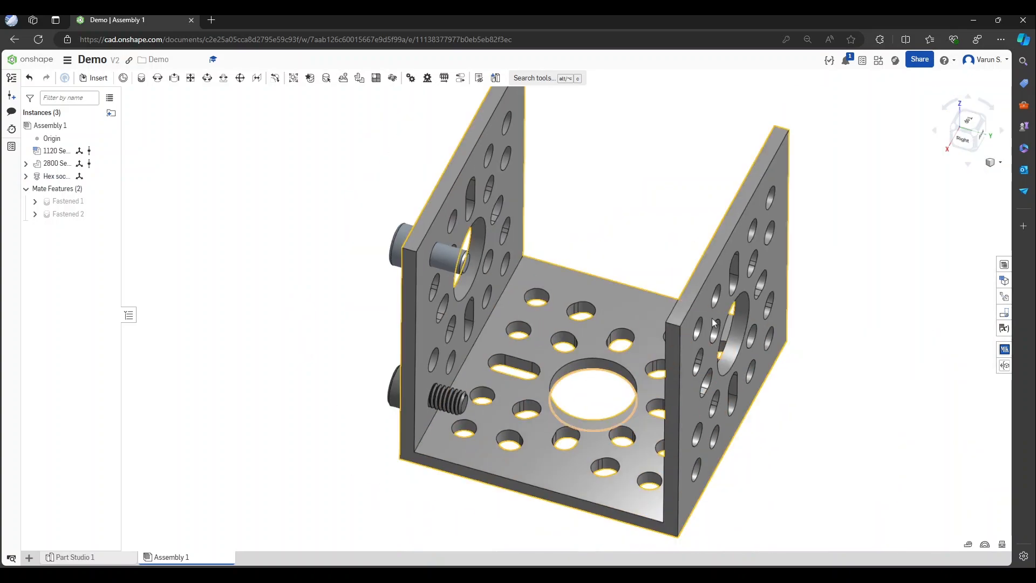
{"action": "left_click", "coordinate": [980, 135]}
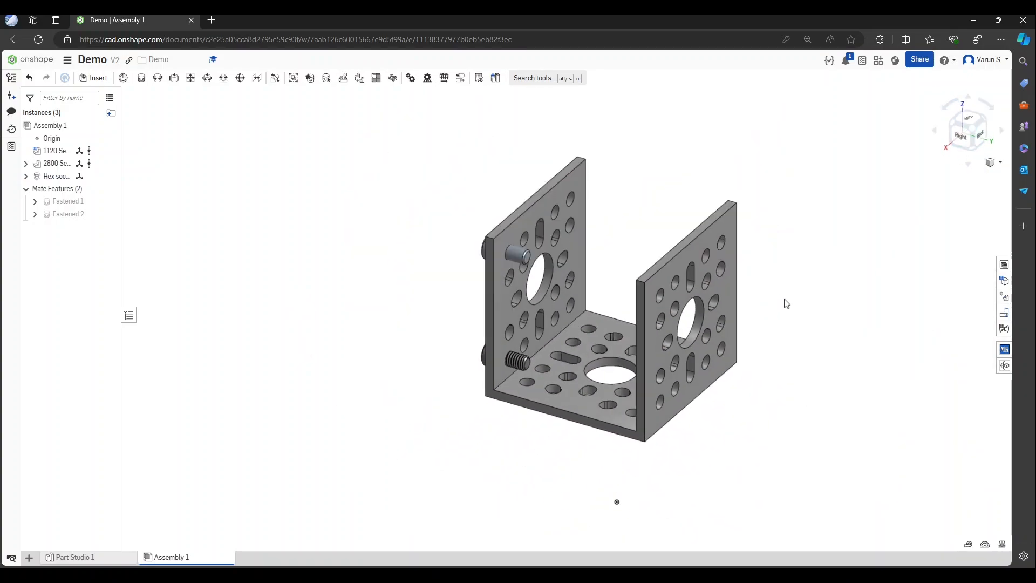
{"action": "left_click", "coordinate": [973, 131]}
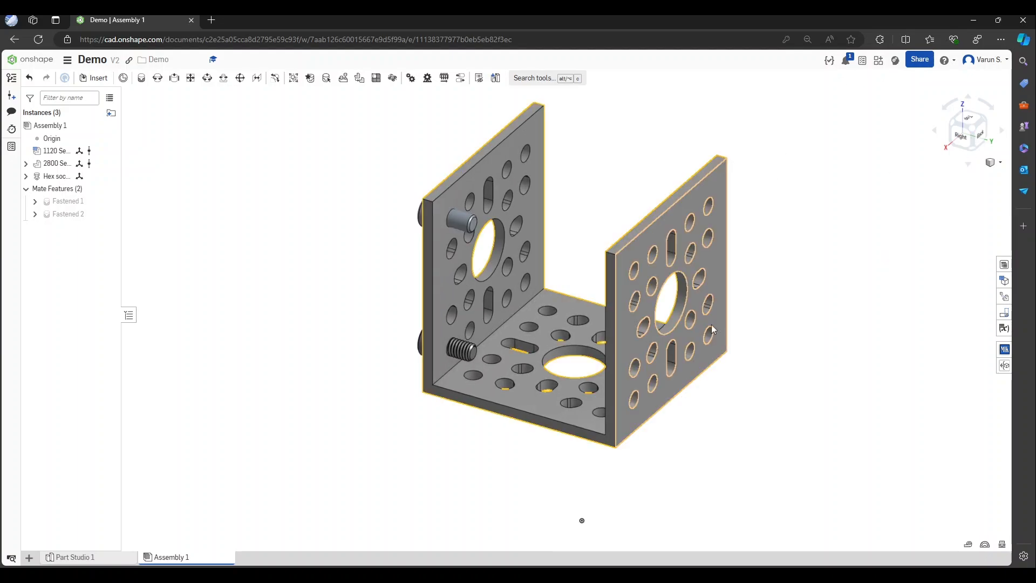
{"action": "right_click", "coordinate": [575, 396]}
{"action": "key", "text": "Escape"}
{"action": "scroll", "coordinate": [620, 358], "scroll_direction": "down", "scroll_amount": 1}
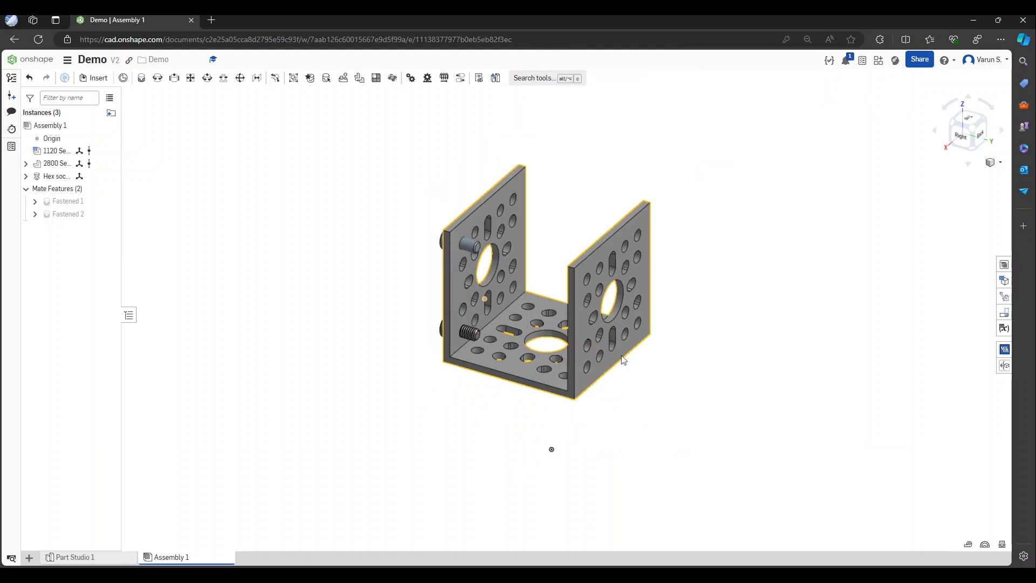
{"action": "scroll", "coordinate": [583, 408], "scroll_direction": "up", "scroll_amount": 3}
{"action": "scroll", "coordinate": [581, 407], "scroll_direction": "down", "scroll_amount": 2}
{"action": "scroll", "coordinate": [539, 270], "scroll_direction": "up", "scroll_amount": 1}
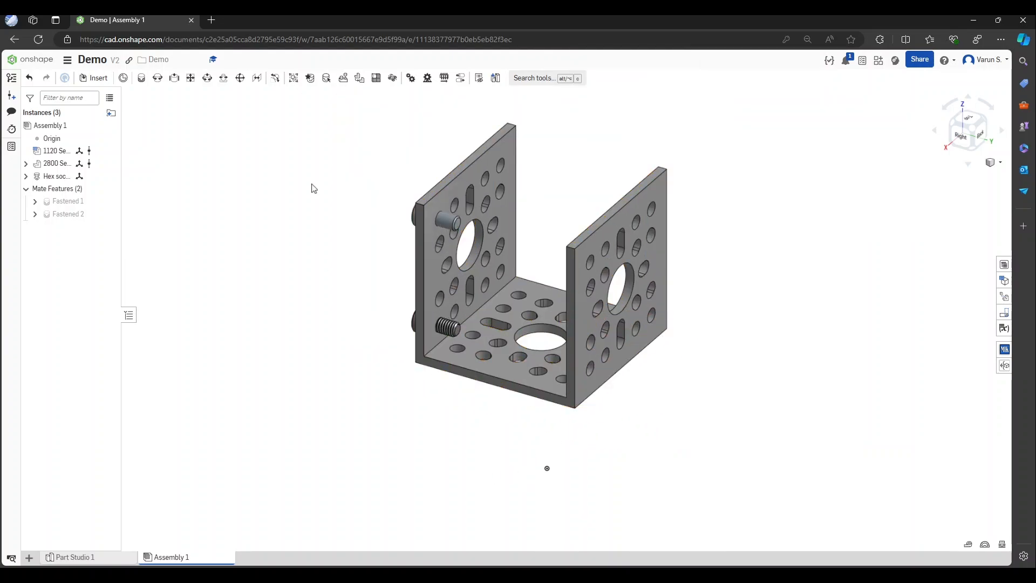
Start a Fastened mate and discard it without picking any mate connectors
{"action": "left_click", "coordinate": [143, 79]}
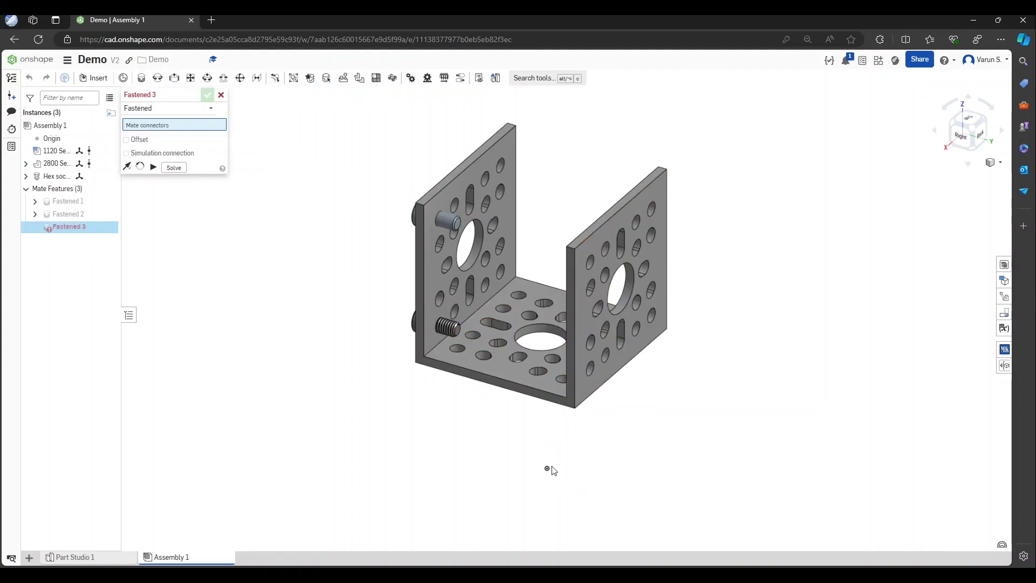
{"action": "left_click", "coordinate": [220, 95]}
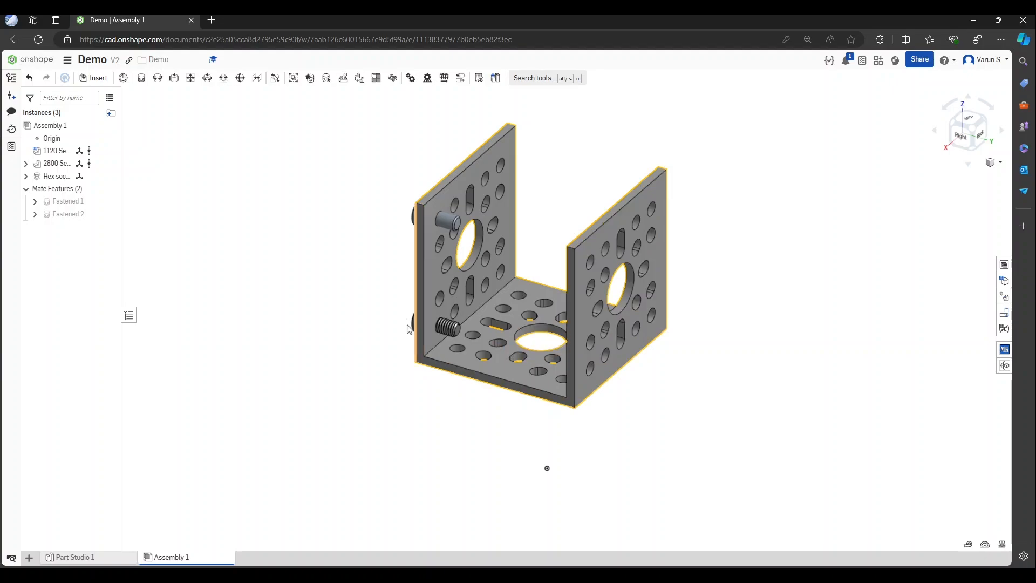
Examine the complete assembly with both screws fastened in the U-channel's side wall, up close and as a whole
{"action": "scroll", "coordinate": [421, 339], "scroll_direction": "up", "scroll_amount": 5}
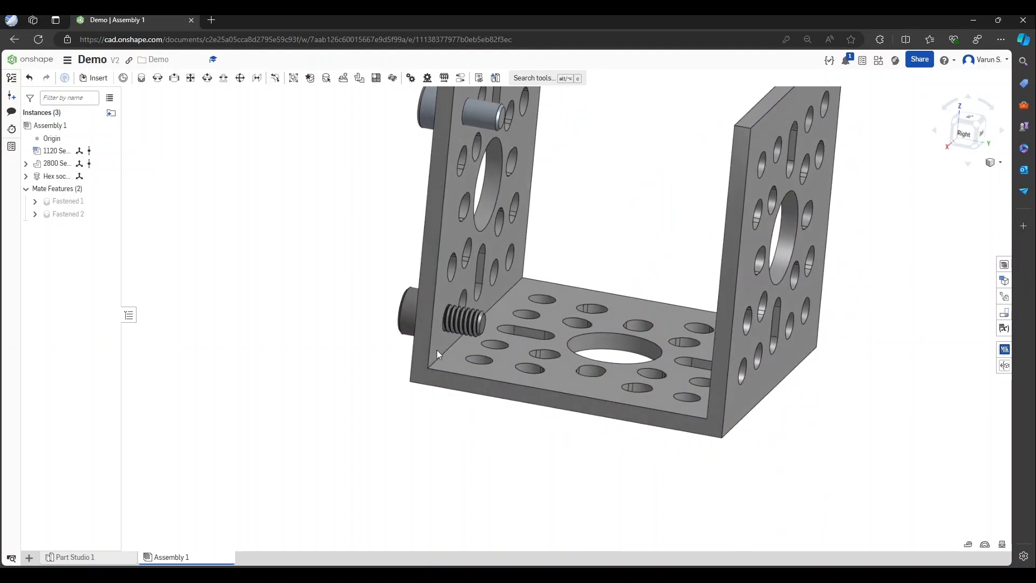
{"action": "scroll", "coordinate": [536, 454], "scroll_direction": "down", "scroll_amount": 5}
{"action": "scroll", "coordinate": [594, 328], "scroll_direction": "up", "scroll_amount": 5}
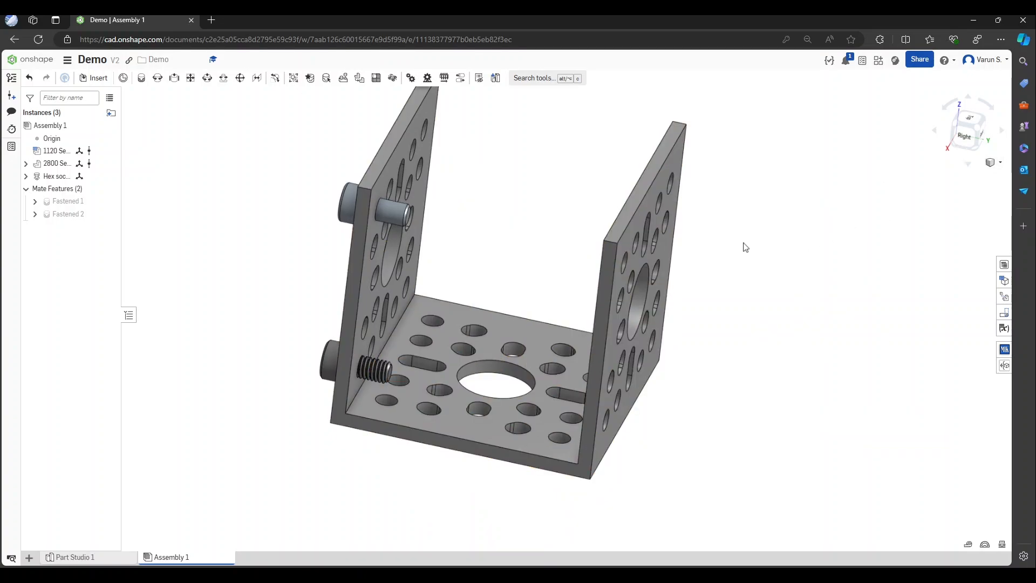
{"action": "scroll", "coordinate": [646, 339], "scroll_direction": "down", "scroll_amount": 4}
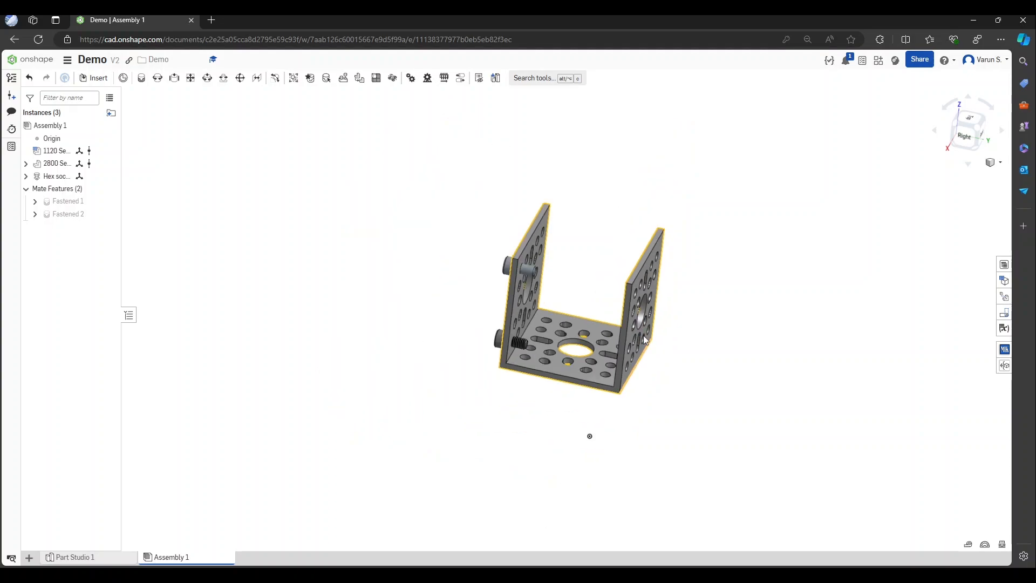
{"action": "scroll", "coordinate": [595, 387], "scroll_direction": "up", "scroll_amount": 3}
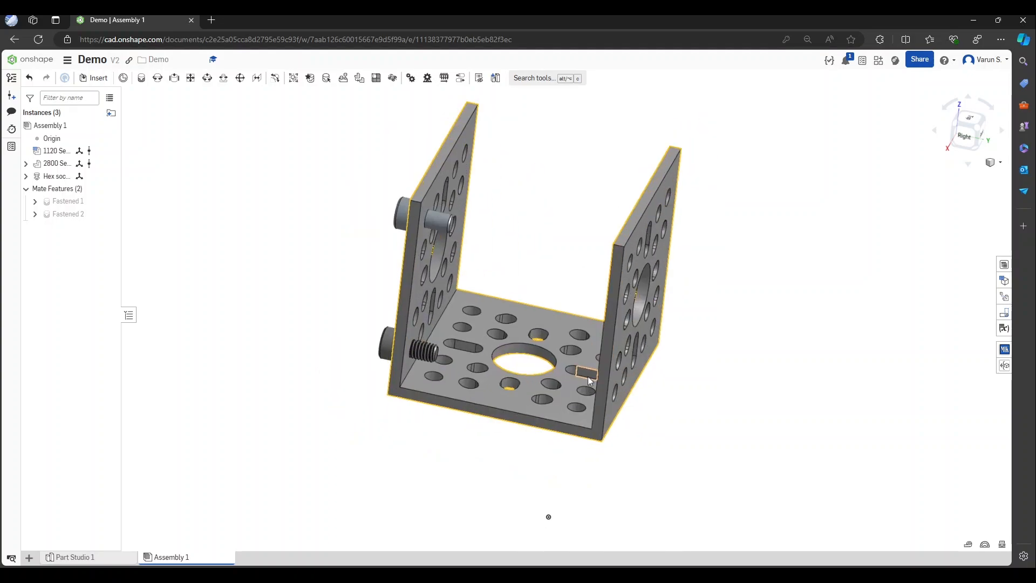
{"action": "scroll", "coordinate": [601, 420], "scroll_direction": "up", "scroll_amount": 1}
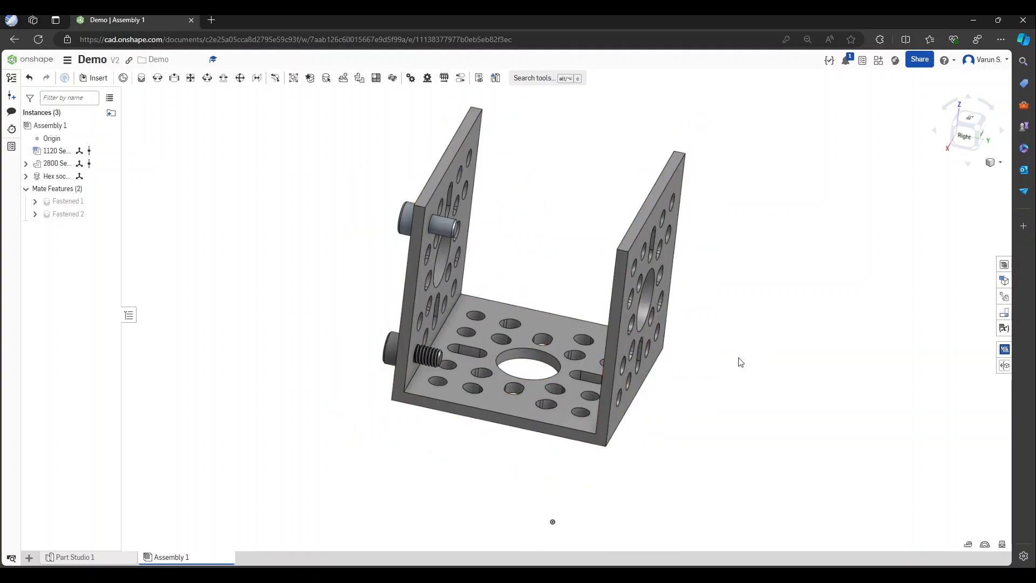
{"action": "scroll", "coordinate": [738, 358], "scroll_direction": "down", "scroll_amount": 1}
{"action": "scroll", "coordinate": [739, 361], "scroll_direction": "up", "scroll_amount": 1}
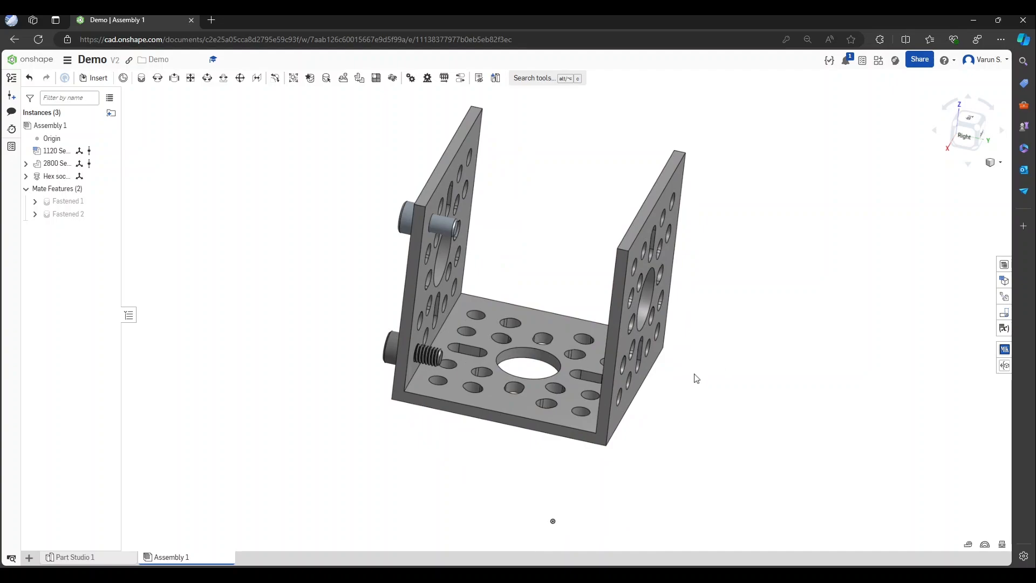
{"action": "scroll", "coordinate": [626, 408], "scroll_direction": "down", "scroll_amount": 1}
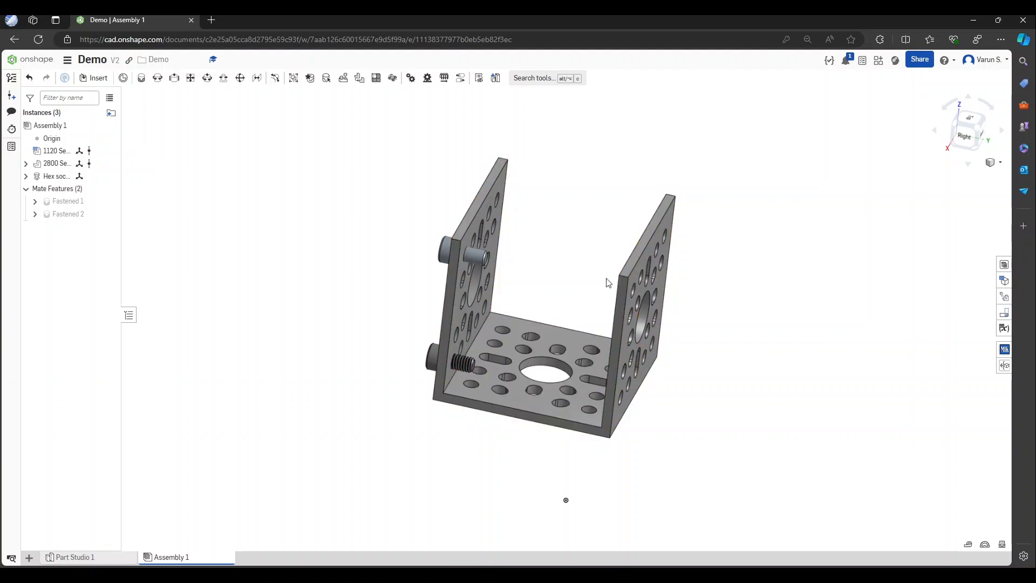
Fix the 1120 Series U-Channel in place in the assembly and try to move it
{"action": "right_click_drag", "start_coordinate": [606, 282], "coordinate": [578, 285]}
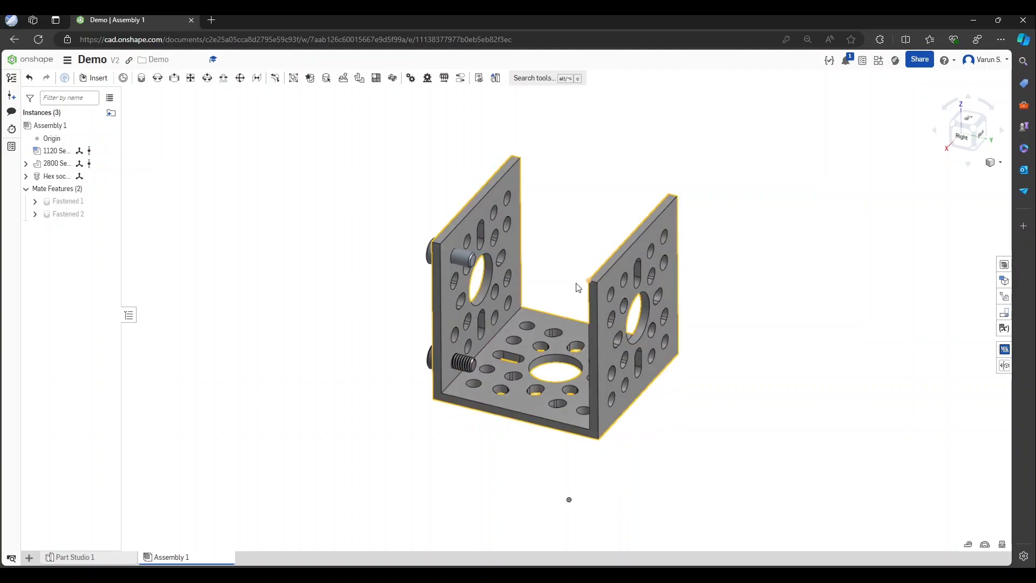
{"action": "right_click", "coordinate": [574, 326]}
{"action": "left_click", "coordinate": [600, 331]}
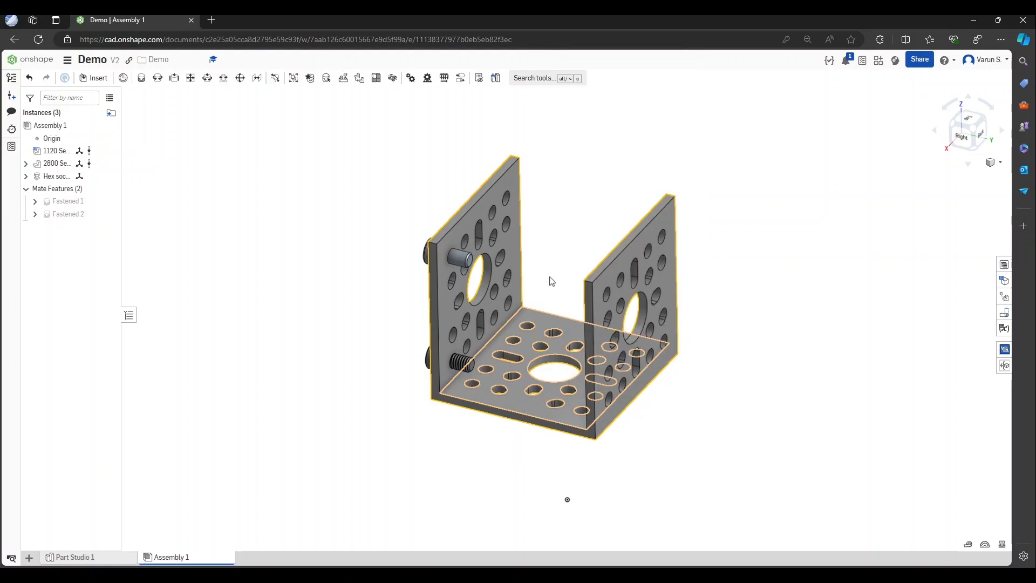
{"action": "right_click", "coordinate": [567, 344]}
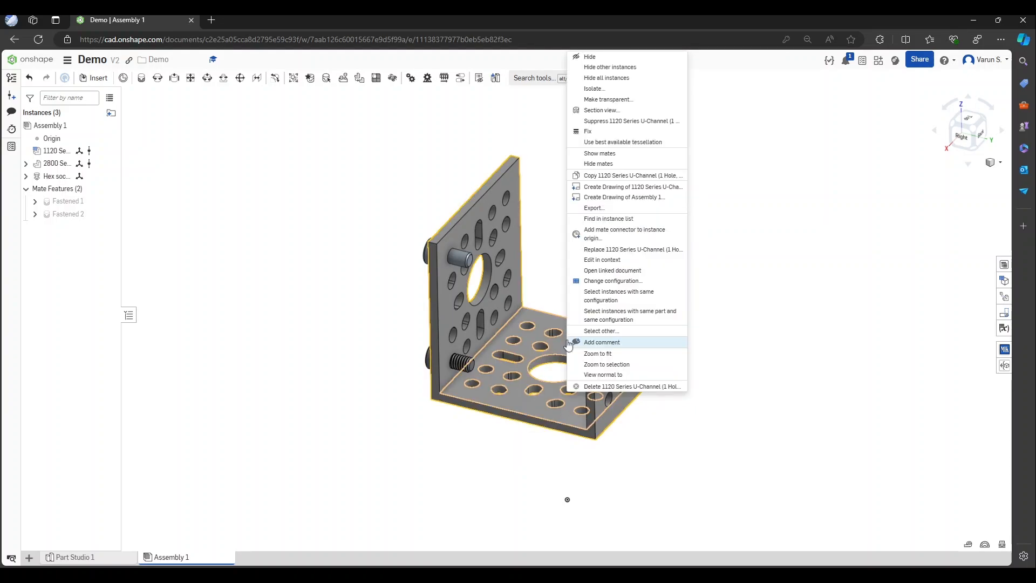
{"action": "left_click", "coordinate": [597, 133]}
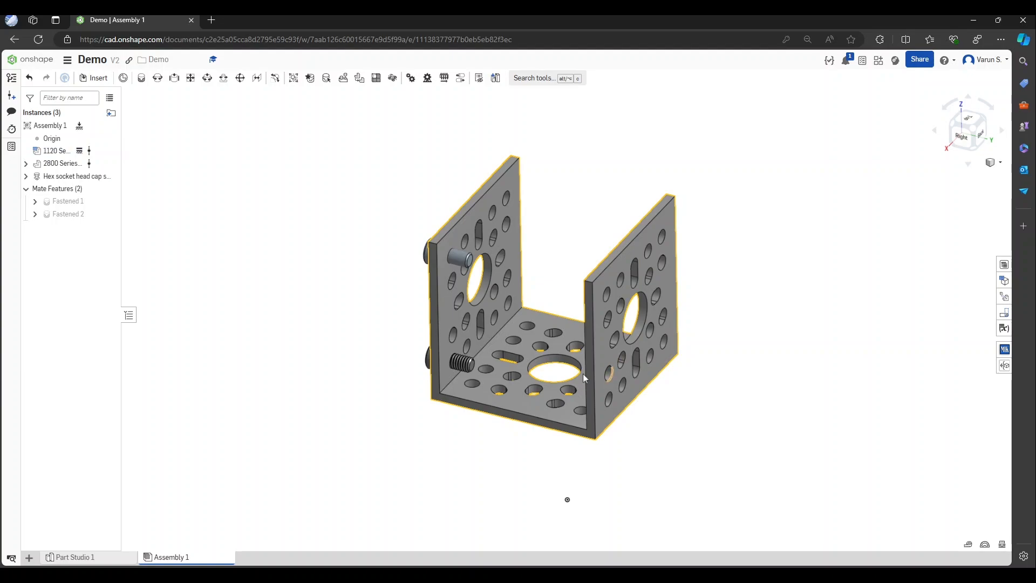
{"action": "mouse_move", "coordinate": [638, 396]}
{"action": "left_mouse_down"}
{"action": "mouse_move", "coordinate": [453, 273]}
{"action": "mouse_move", "coordinate": [611, 163]}
{"action": "left_mouse_up"}
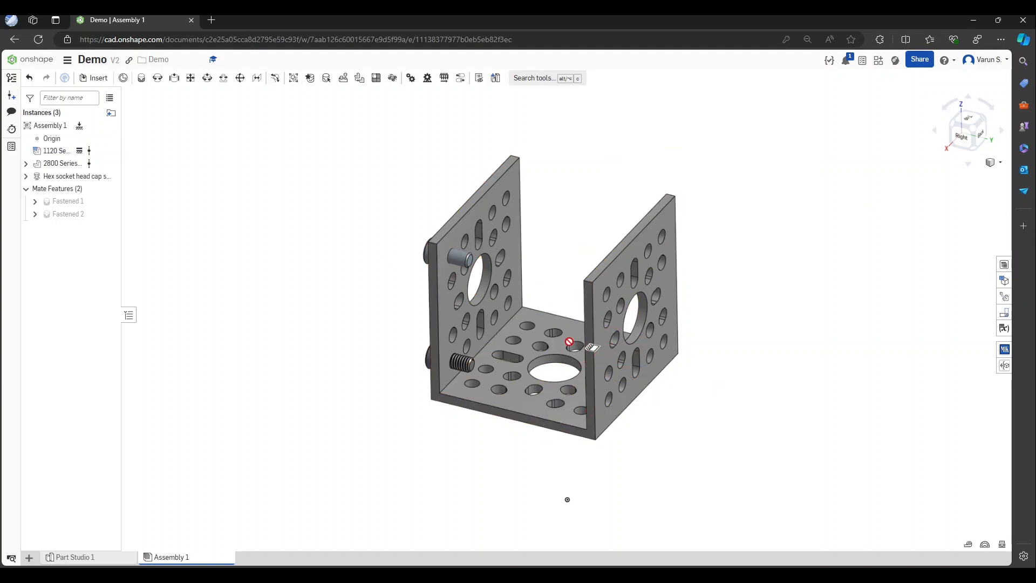
{"action": "left_click_drag", "start_coordinate": [570, 342], "coordinate": [687, 370]}
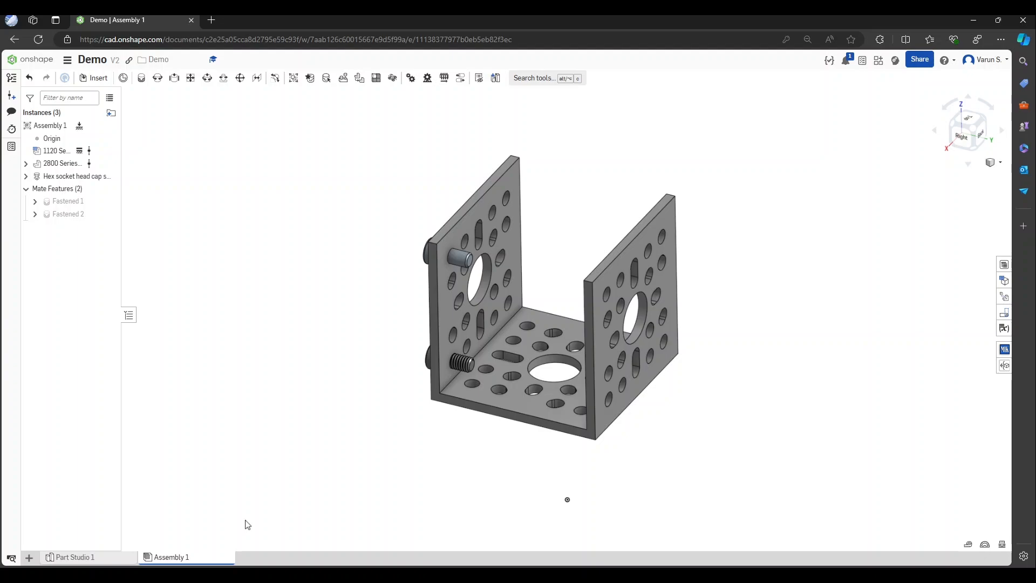
Create a folder for the document's tabs, keeping the default name
{"action": "left_click", "coordinate": [29, 558]}
{"action": "left_click", "coordinate": [273, 555]}
{"action": "left_click", "coordinate": [30, 559]}
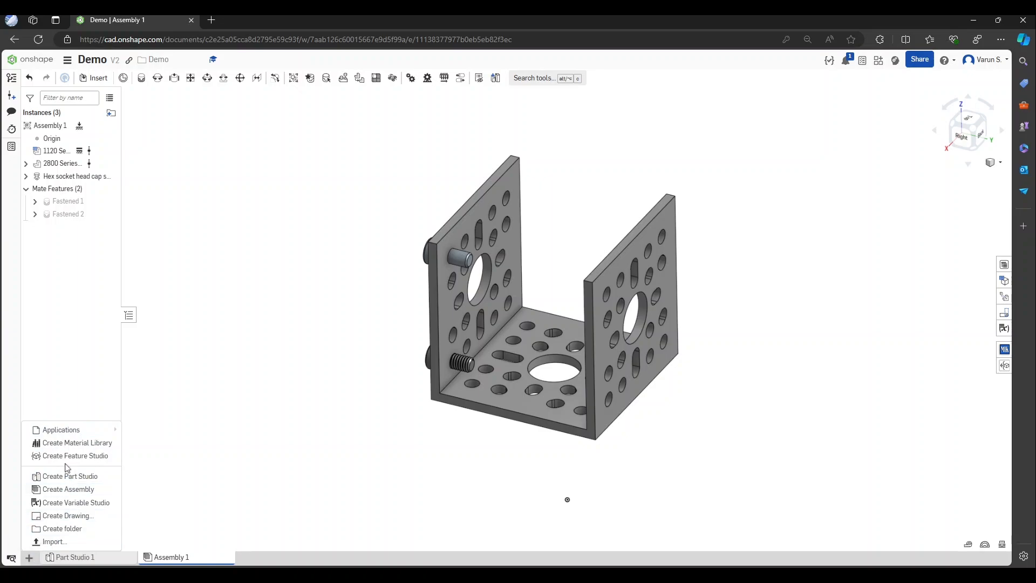
{"action": "left_click", "coordinate": [86, 530]}
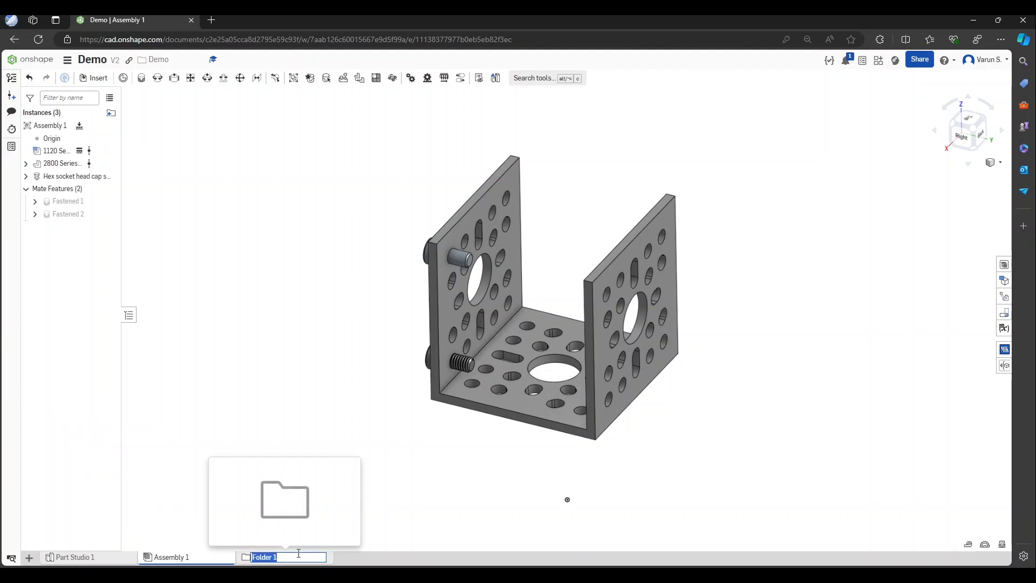
{"action": "key", "text": "Return"}
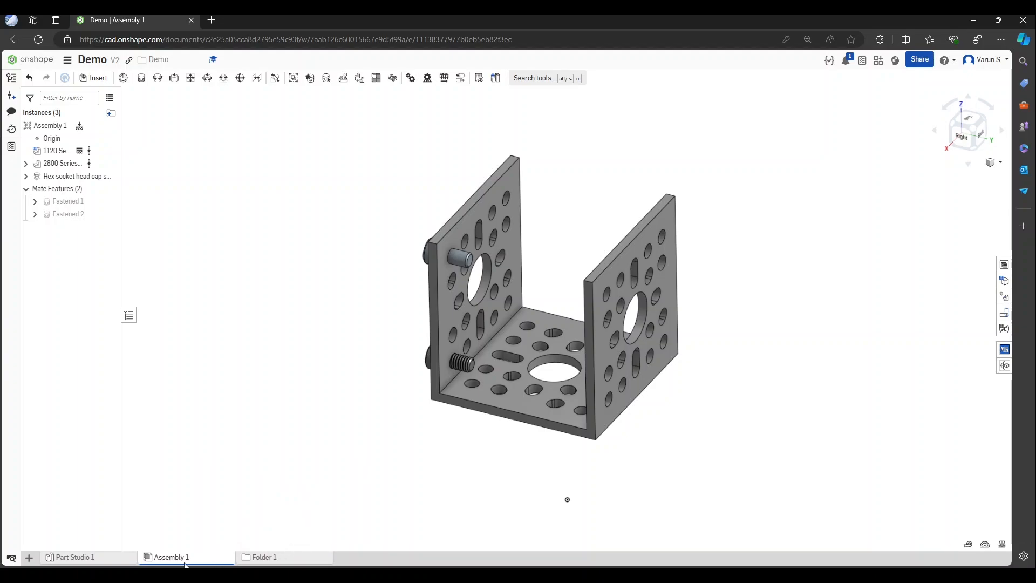
Move the Assembly 1 and Part Studio 1 tabs into Folder 1 and open the folder
{"action": "left_click_drag", "start_coordinate": [185, 564], "coordinate": [310, 560]}
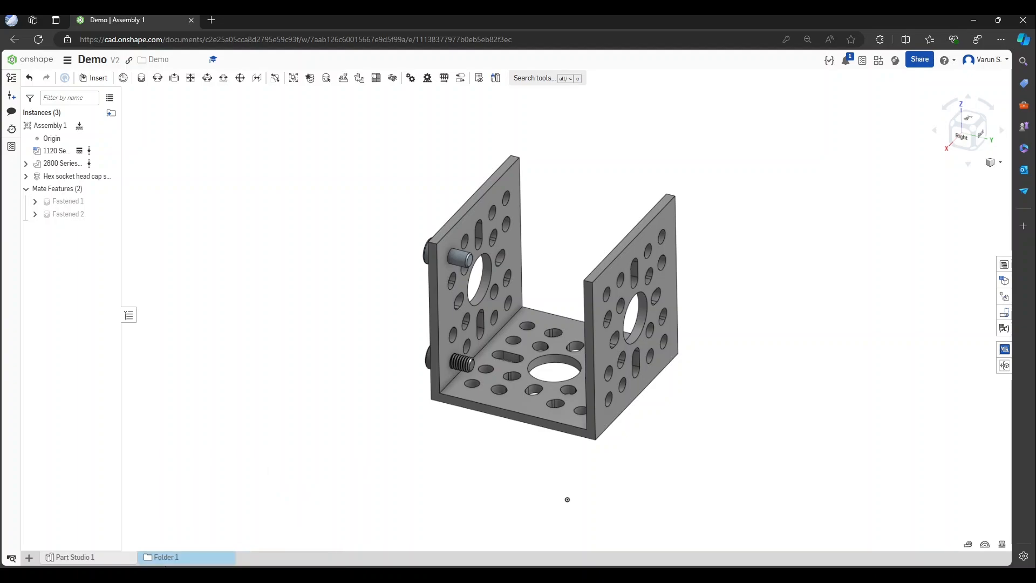
{"action": "left_click_drag", "start_coordinate": [120, 562], "coordinate": [178, 558]}
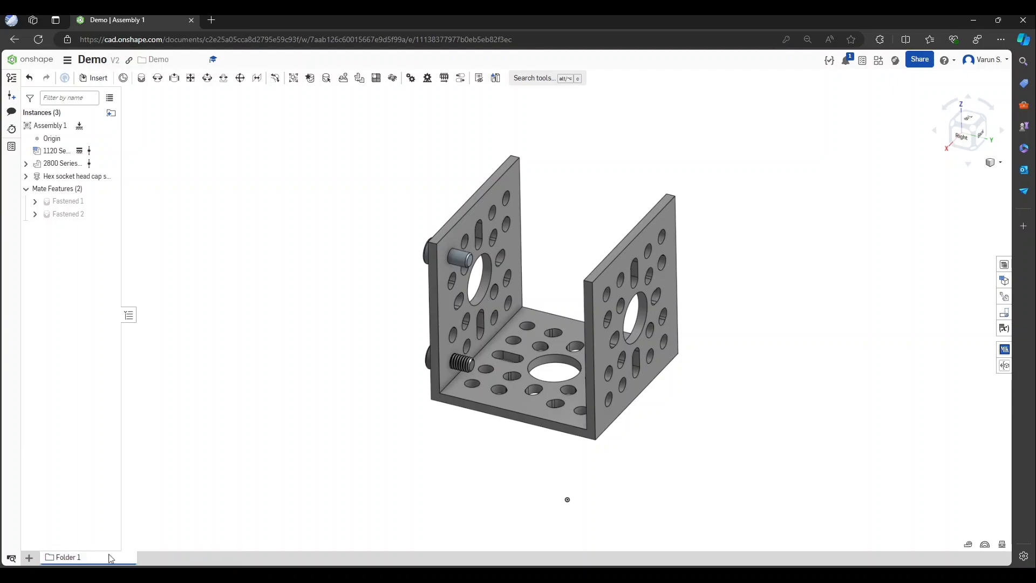
{"action": "left_click", "coordinate": [78, 560]}
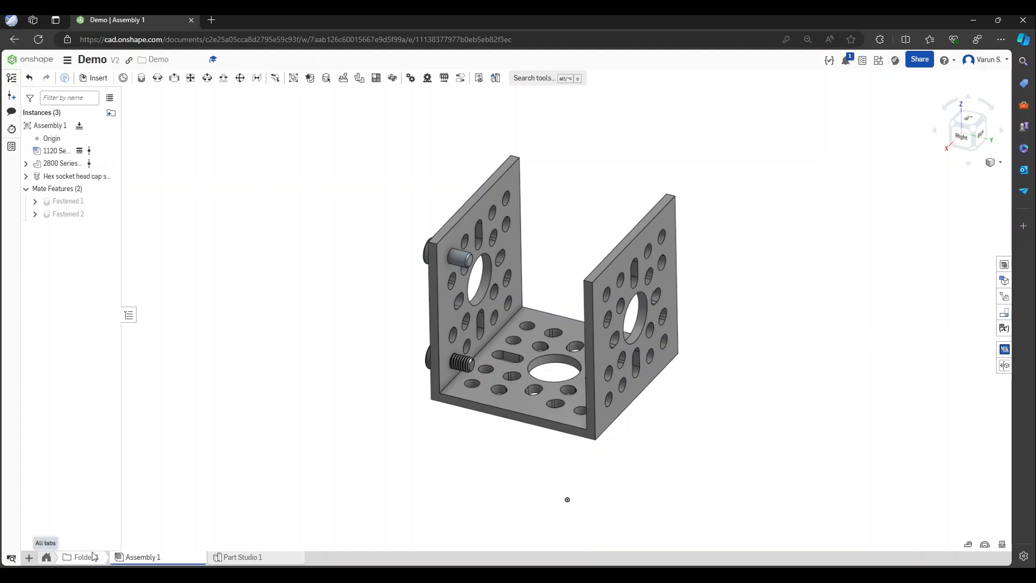
{"action": "left_click", "coordinate": [73, 561]}
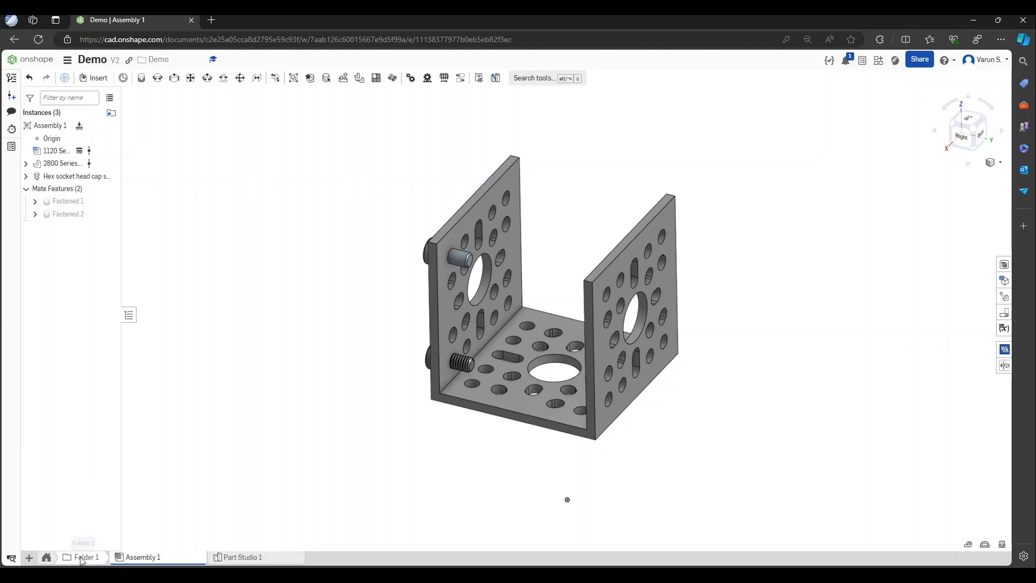
Move Assembly 1 out of Folder 1 to its parent folder and return to the document's top-level tabs
{"action": "right_click", "coordinate": [143, 562]}
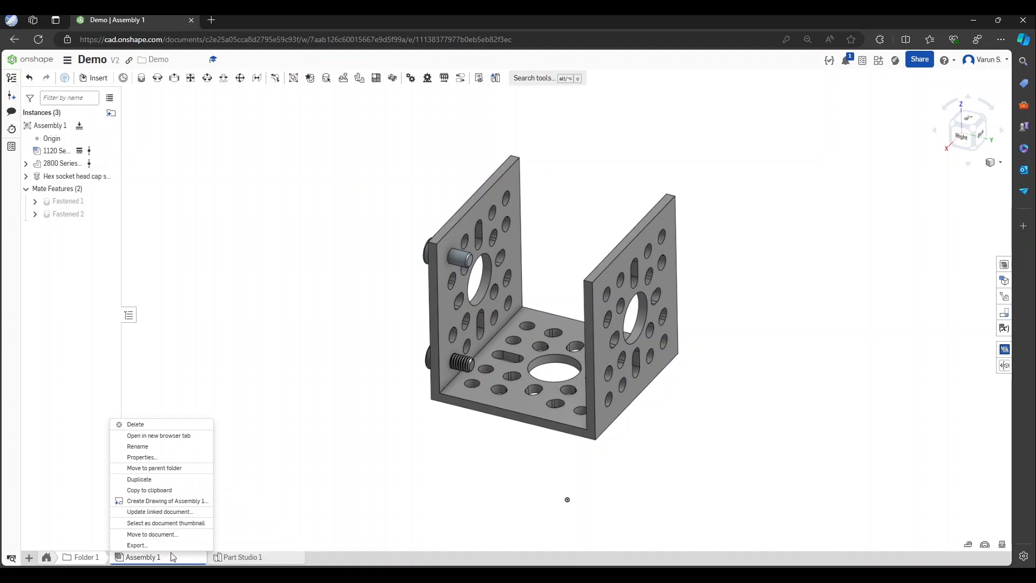
{"action": "left_click", "coordinate": [261, 517]}
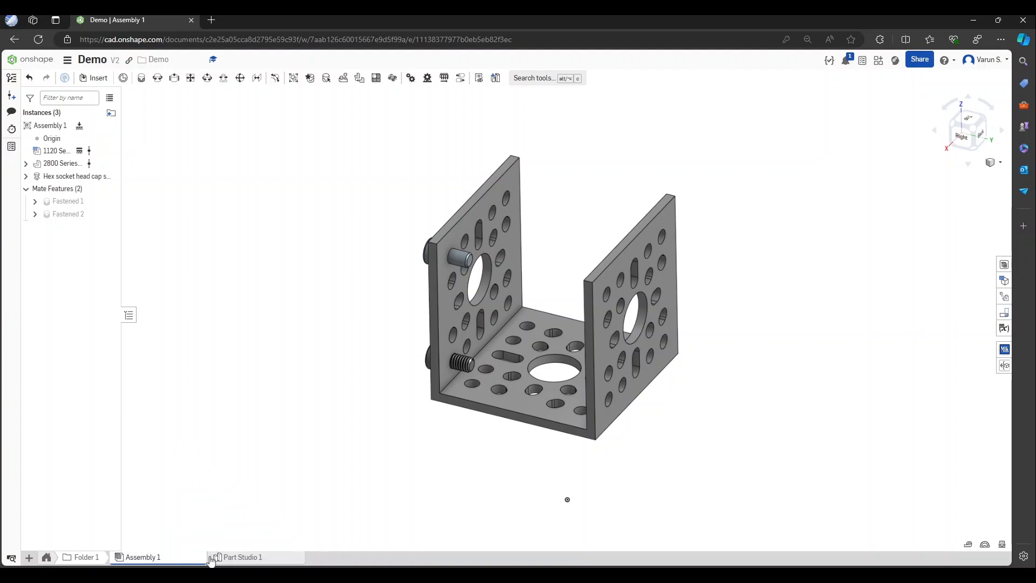
{"action": "right_click", "coordinate": [153, 563]}
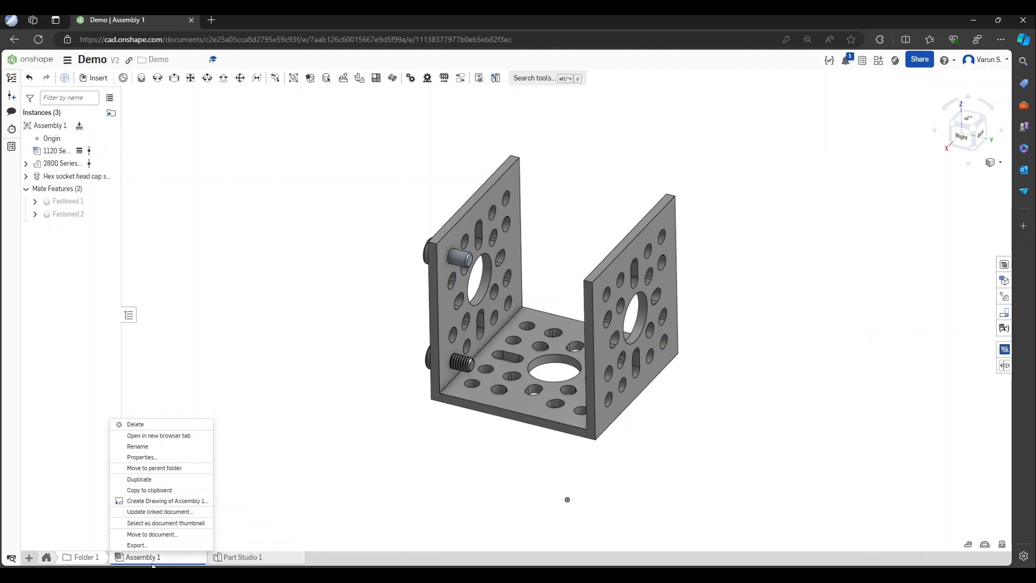
{"action": "left_click", "coordinate": [151, 468]}
{"action": "left_click", "coordinate": [48, 558]}
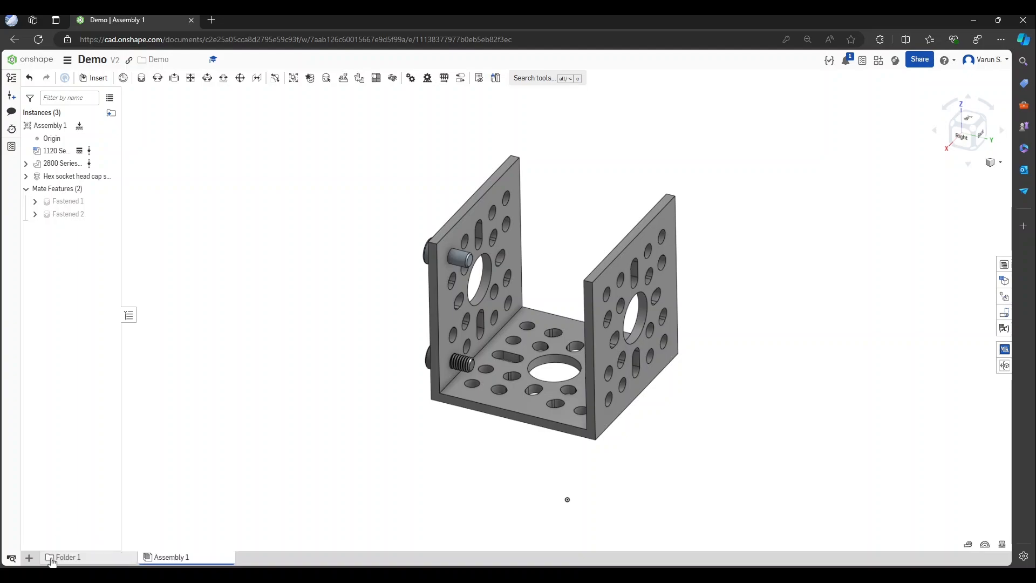
Check the remaining contents of Folder 1 and unpack the folder at the document's top level
{"action": "mouse_move", "coordinate": [153, 559]}
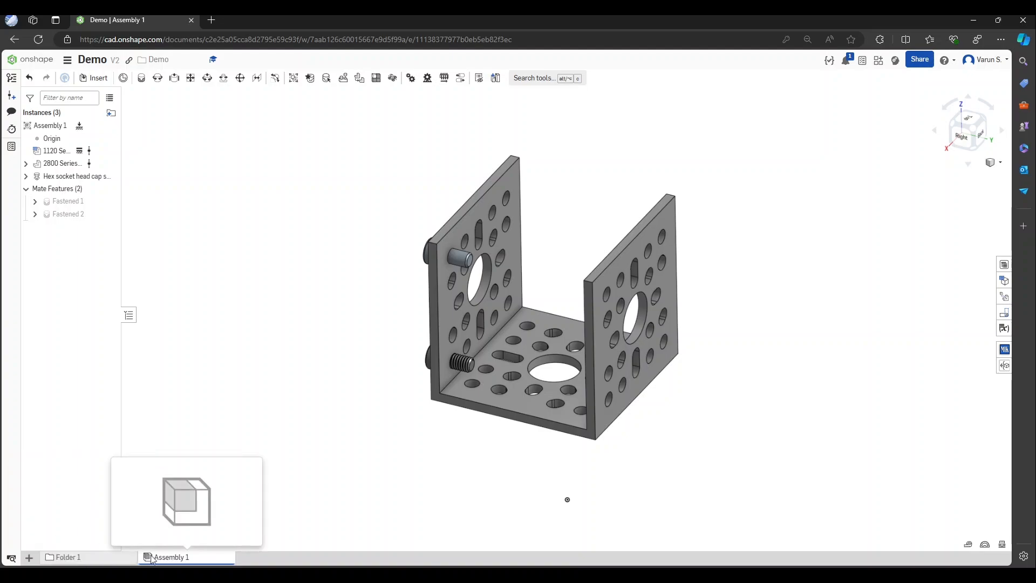
{"action": "left_click", "coordinate": [95, 561]}
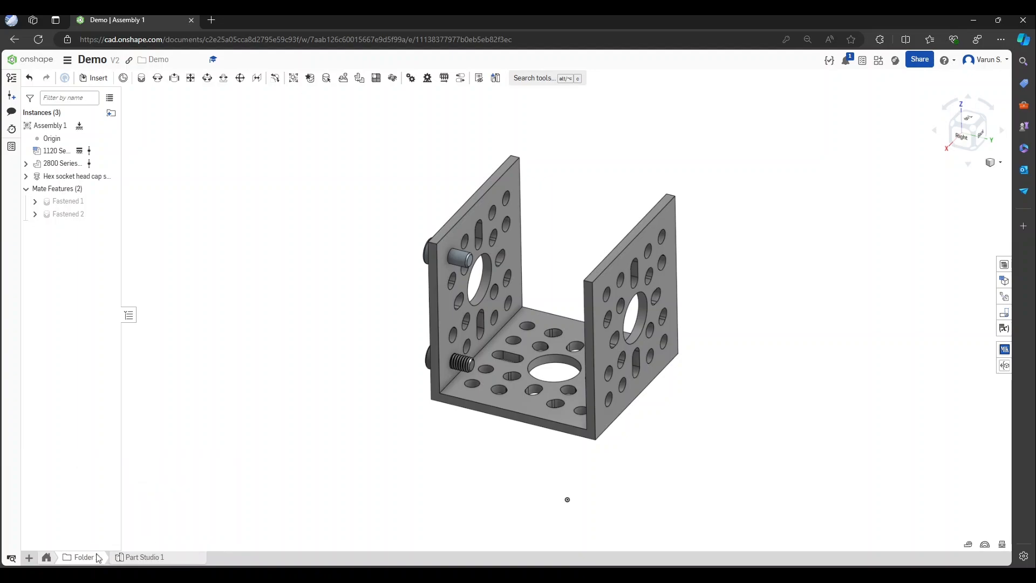
{"action": "left_click", "coordinate": [48, 559]}
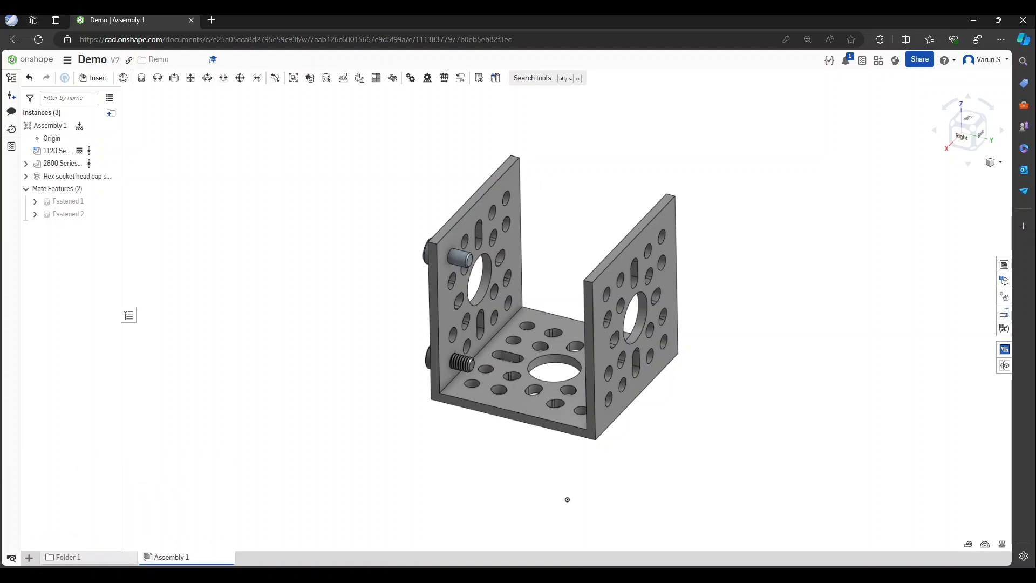
{"action": "right_click", "coordinate": [76, 559]}
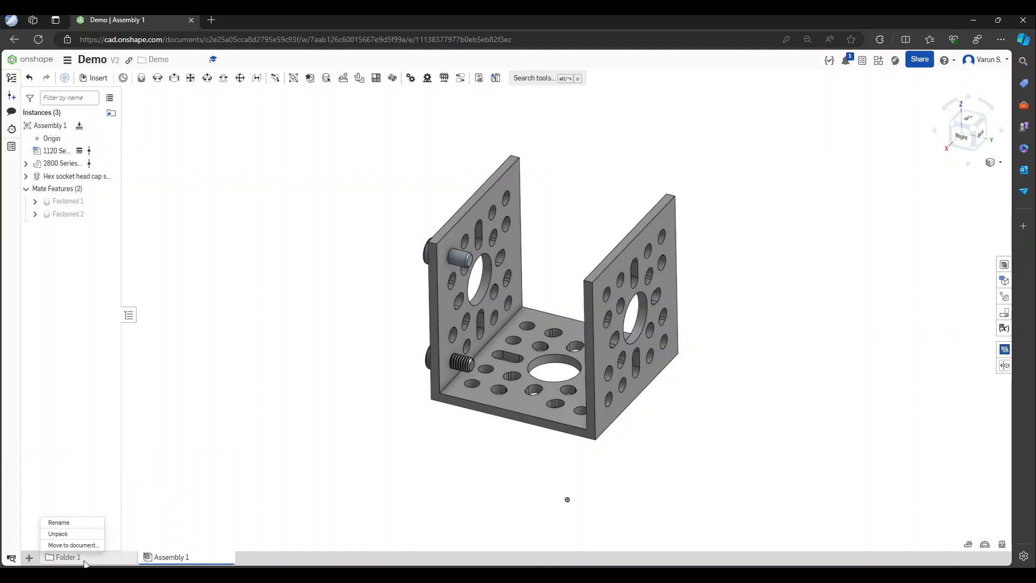
{"action": "left_click", "coordinate": [67, 536]}
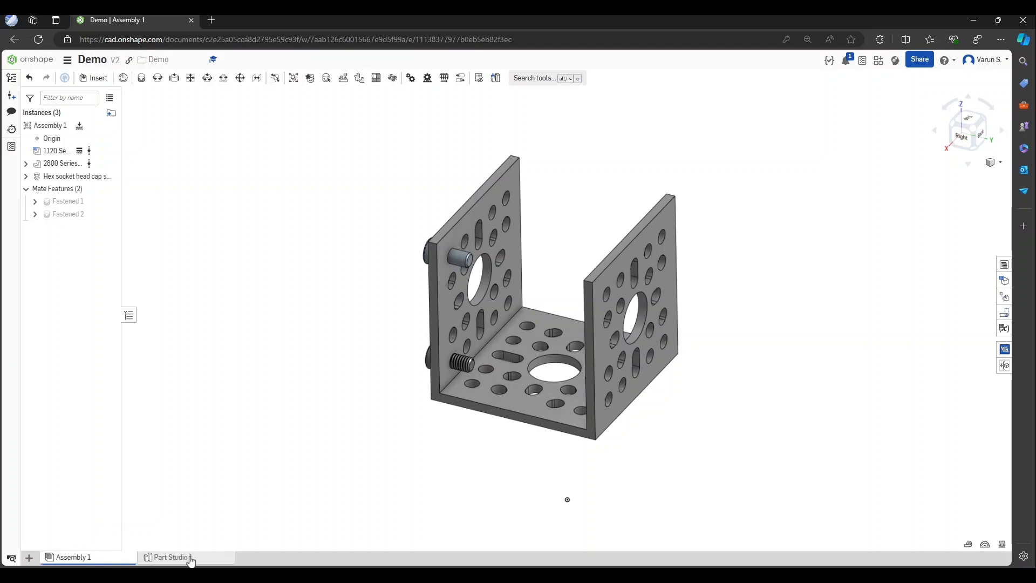
Open Part Studio 1, return to Assembly 1 and show the U-channel assembly in an isometric view
{"action": "left_click", "coordinate": [178, 558]}
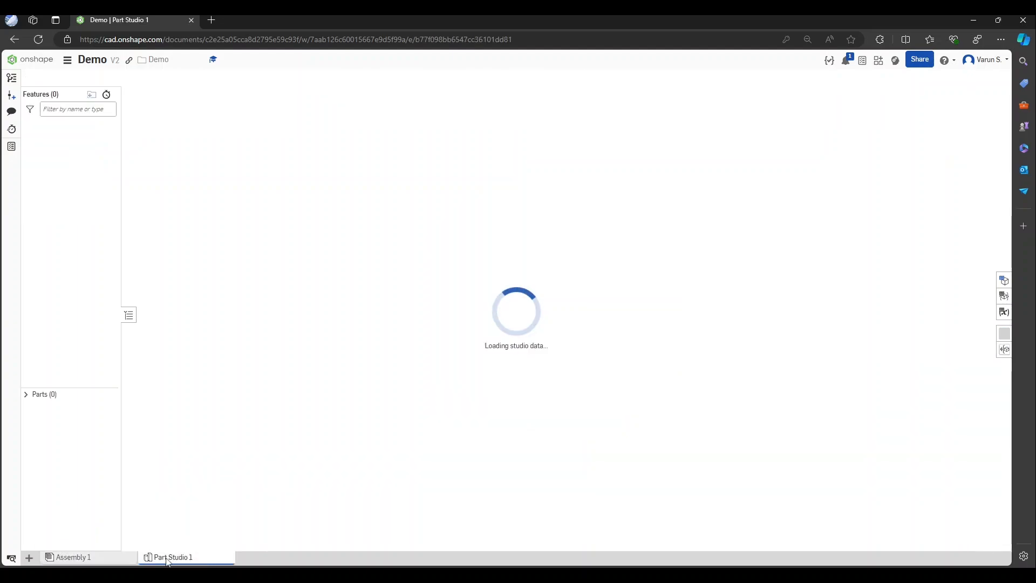
{"action": "left_click", "coordinate": [119, 561]}
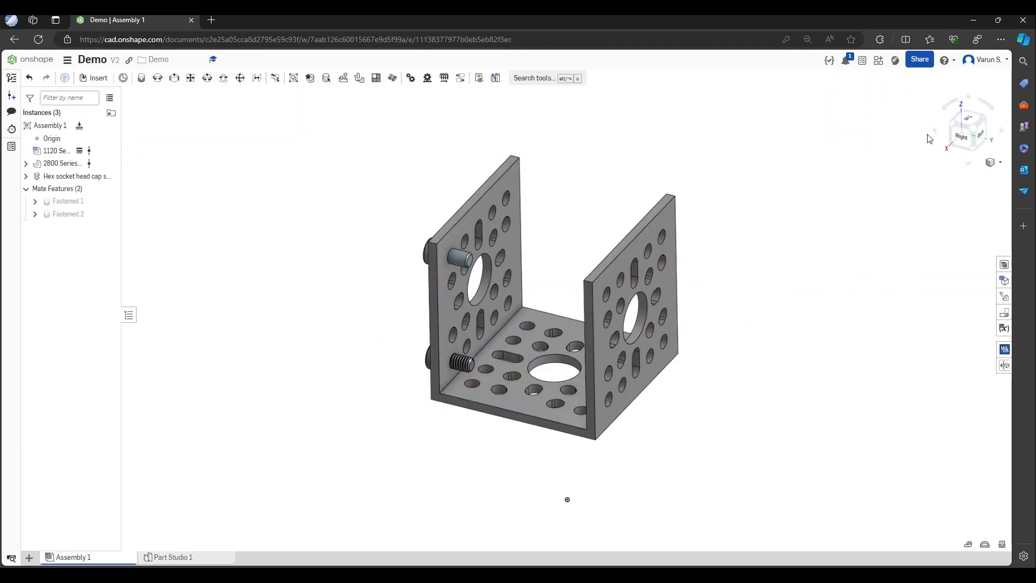
{"action": "left_click", "coordinate": [973, 130]}
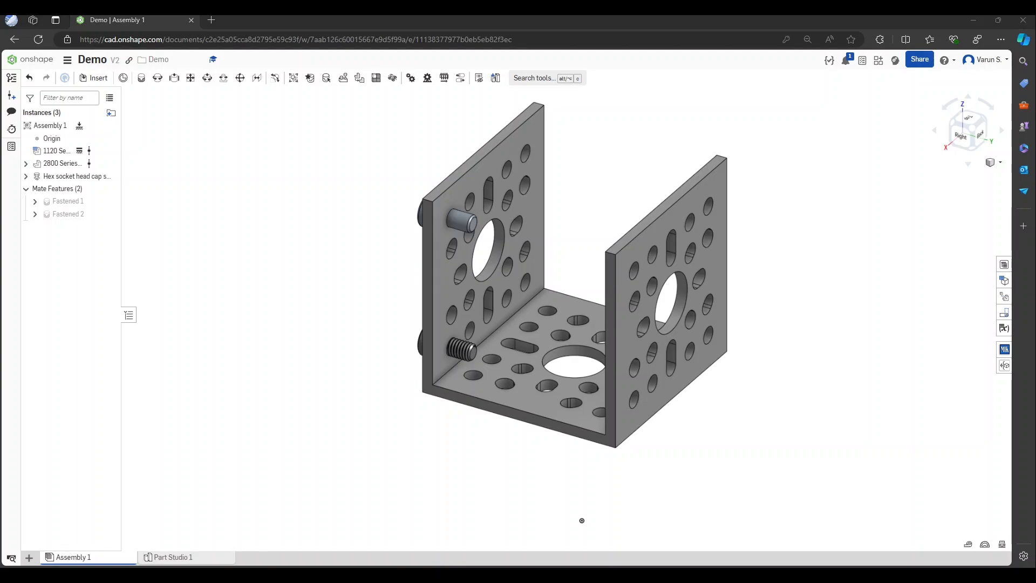